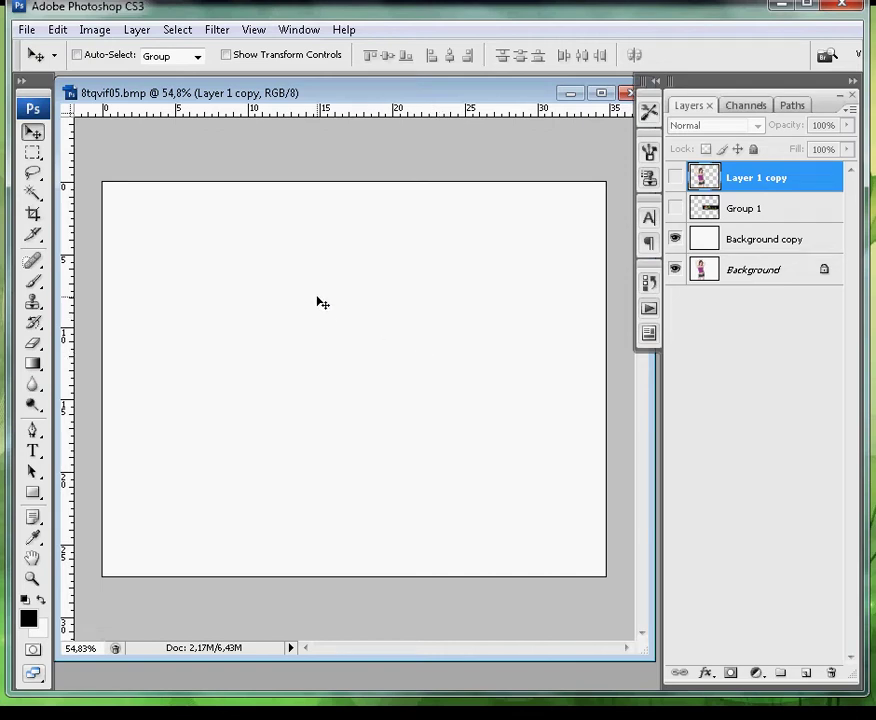
Hide the original Background layer and keep the white Background copy visible.
left_click(675, 239)
left_click(675, 270)
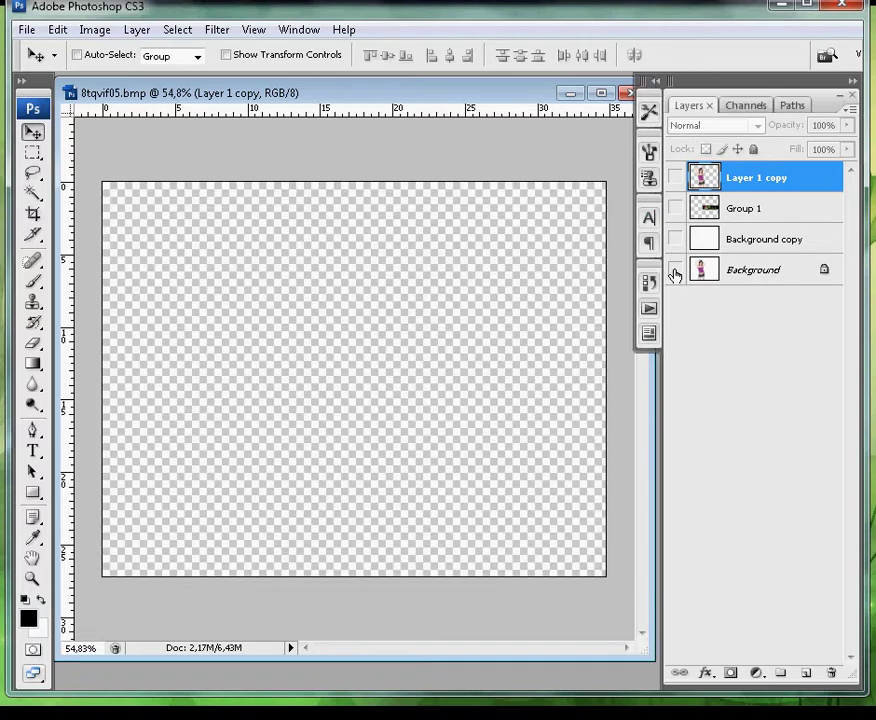
left_click(675, 240)
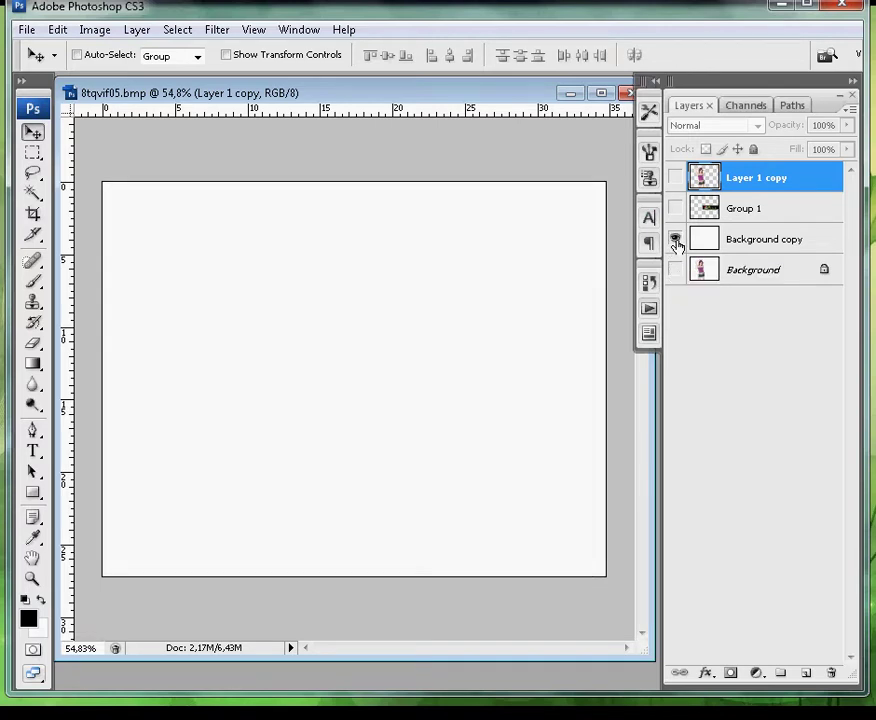
left_click(675, 240)
left_click(725, 239)
left_click(675, 240)
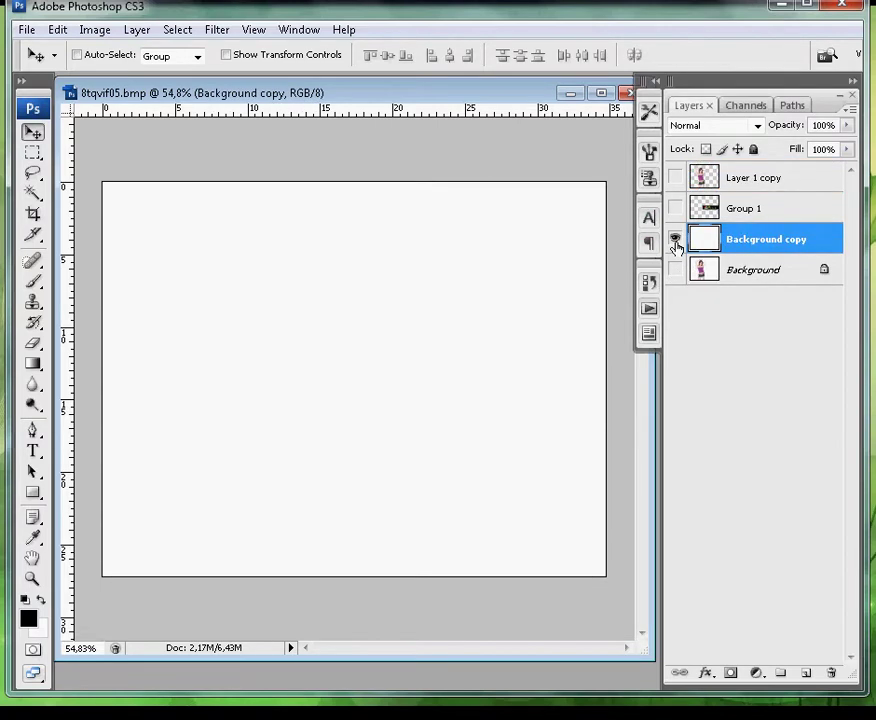
Show Group 1's logo banner and the model photo on Layer 1 copy, and select Layer 1 copy.
left_click(676, 209)
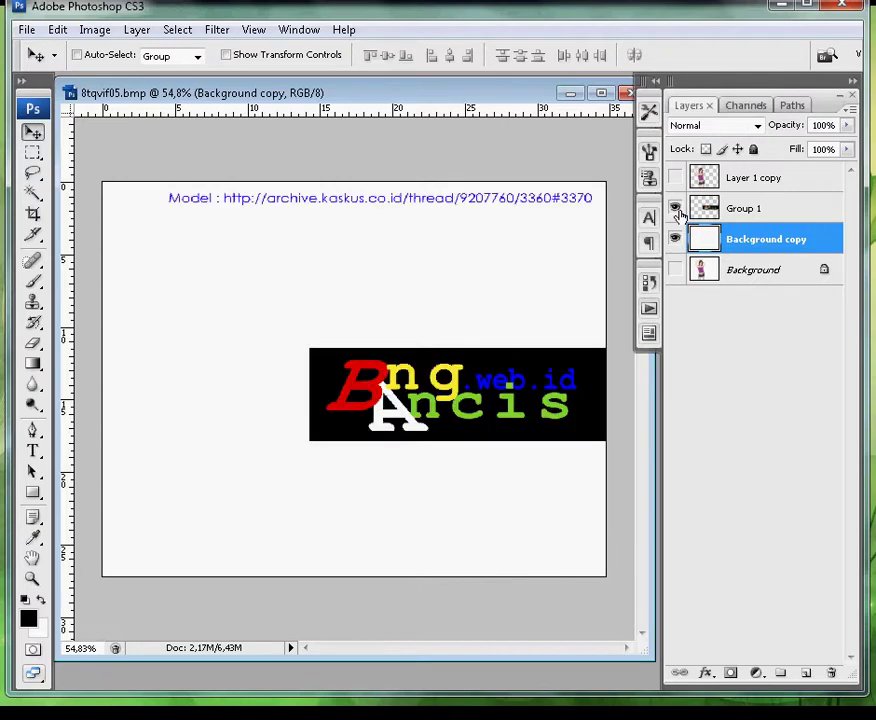
left_click(675, 209)
left_click(675, 178)
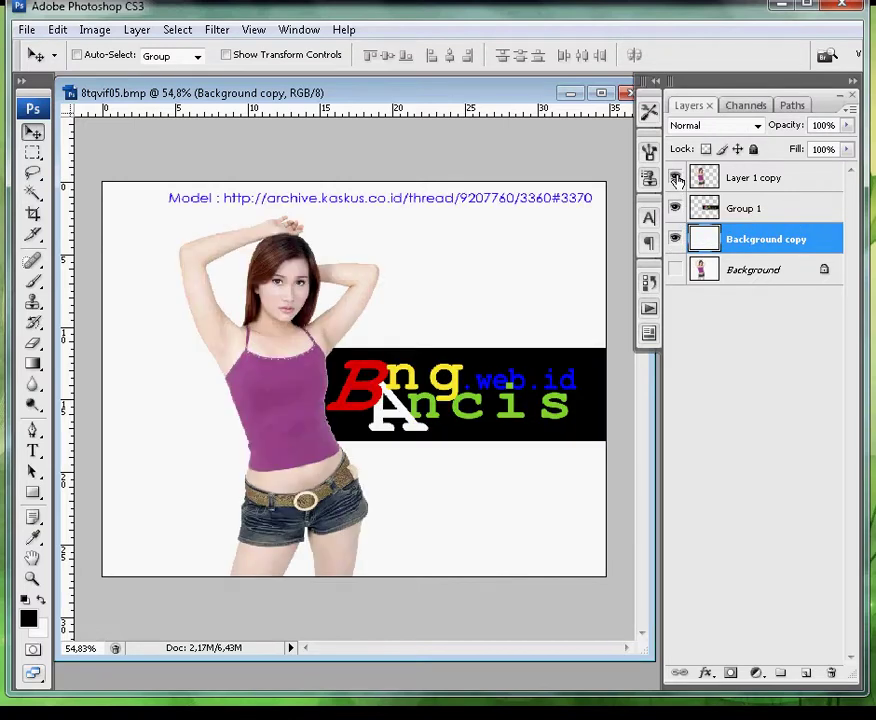
left_click(676, 178)
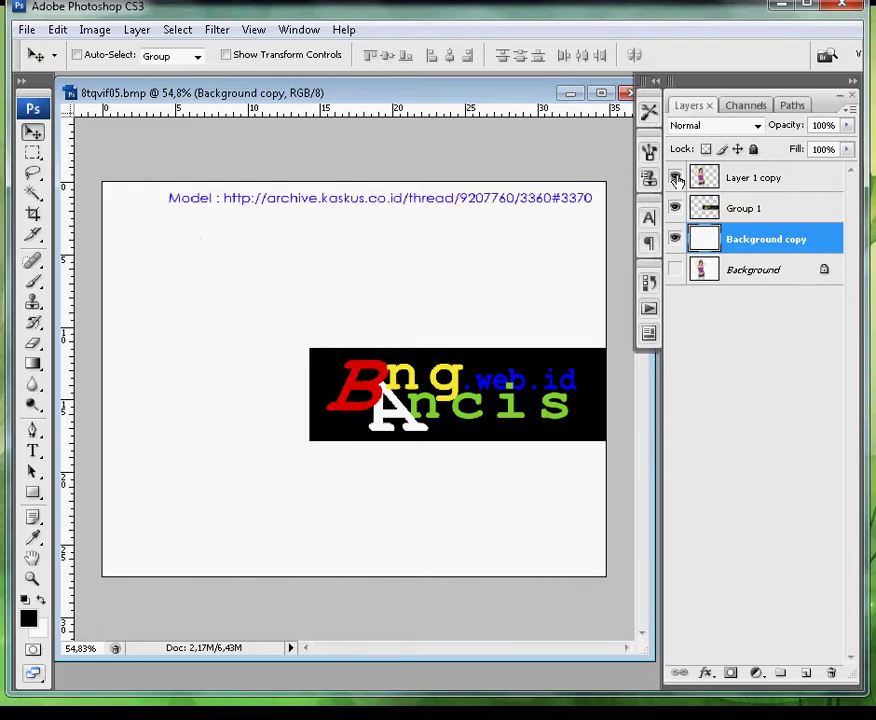
left_click(676, 178)
left_click(727, 178)
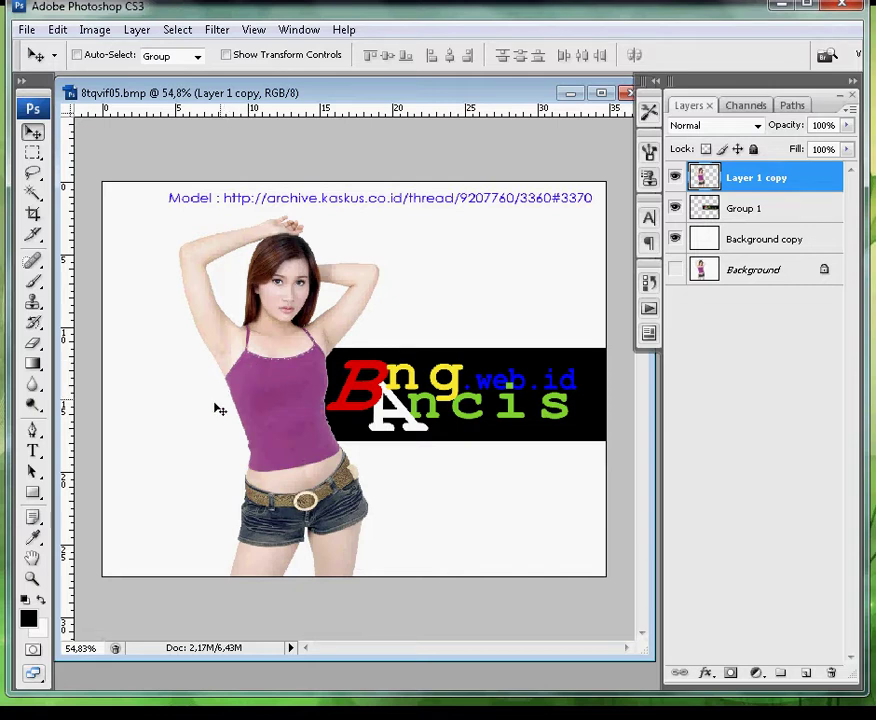
Zoom to about 66% and lasso the model's left side from raised arm down past her leg.
scroll(215, 409, "up", 1)
scroll(207, 420, "up", 1)
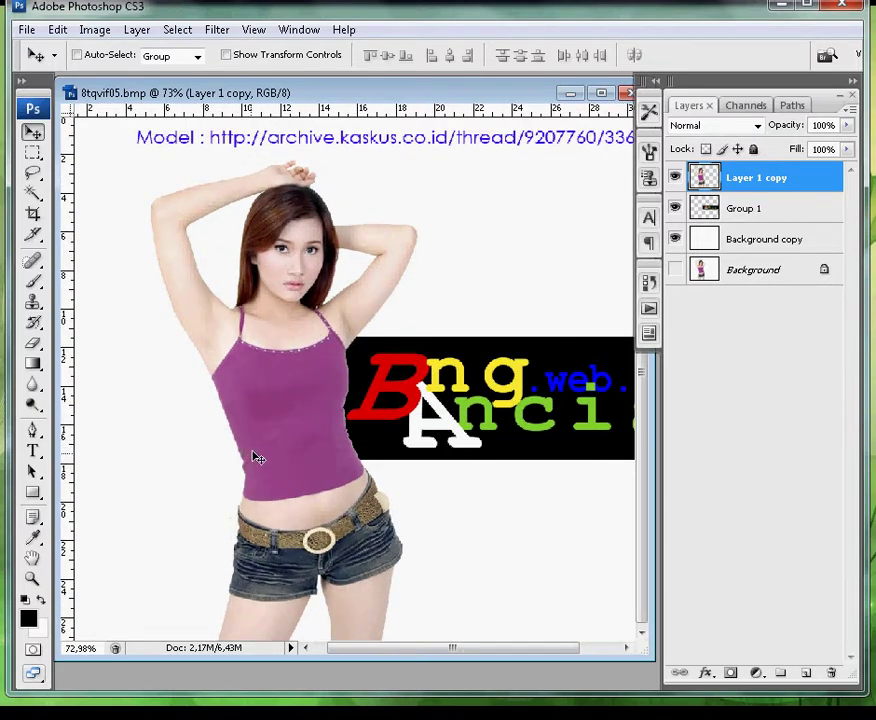
left_click_drag(281, 437, 287, 416)
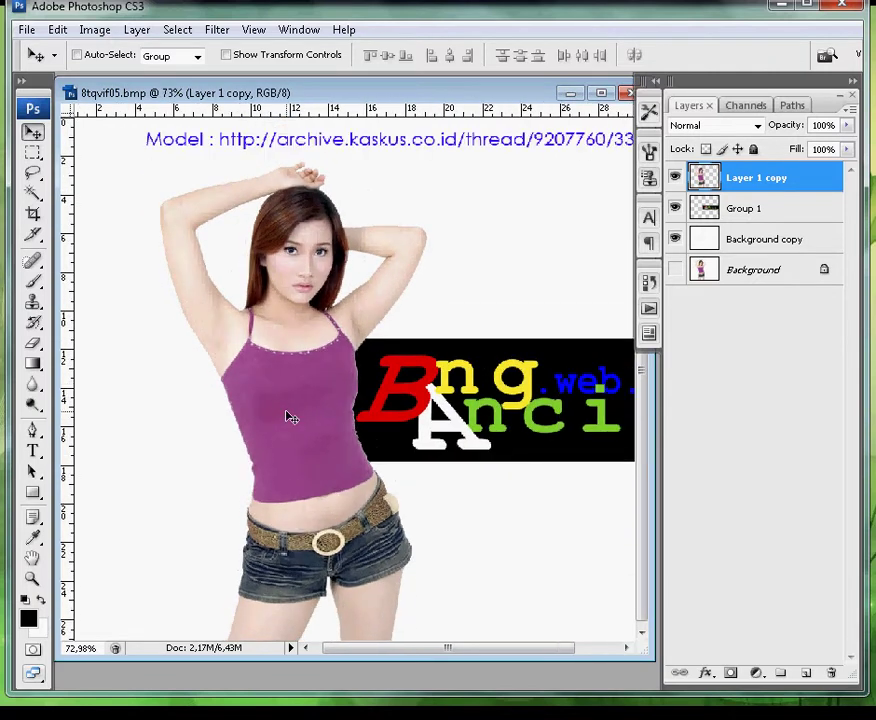
scroll(285, 415, "down", 1)
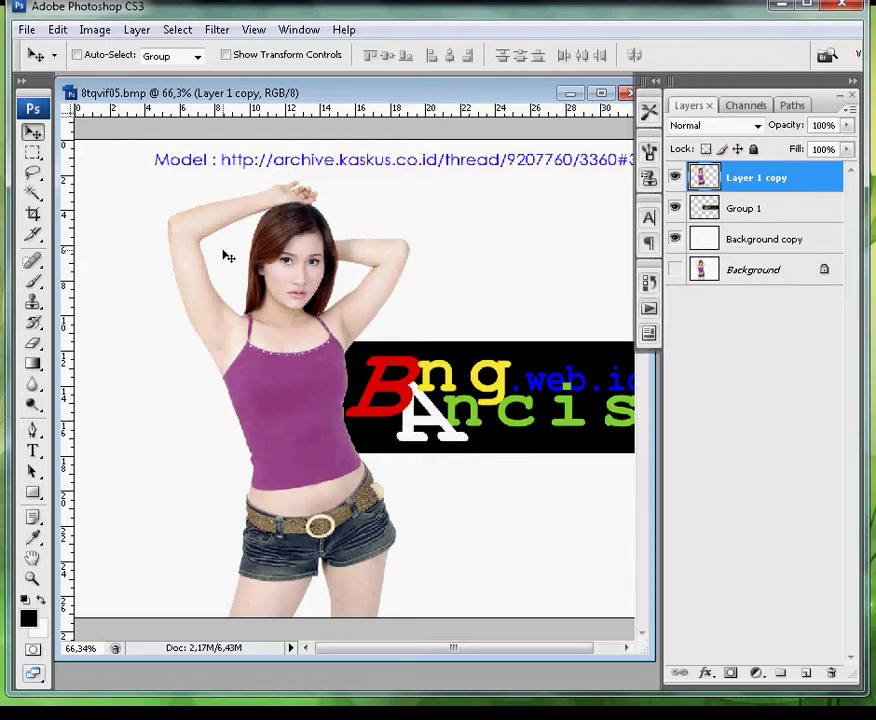
key("l")
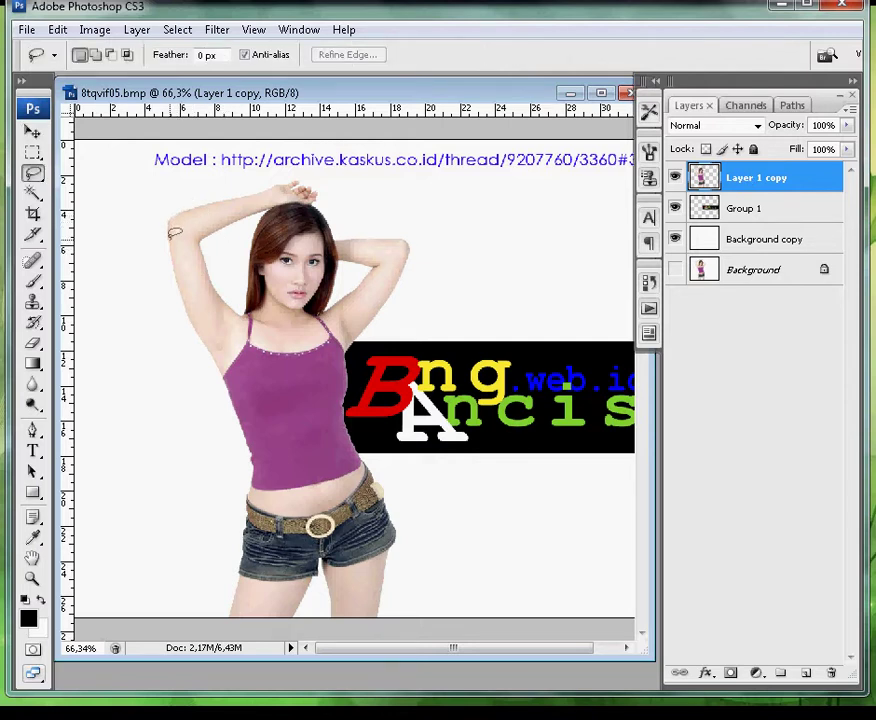
left_click_drag(157, 205, 271, 345)
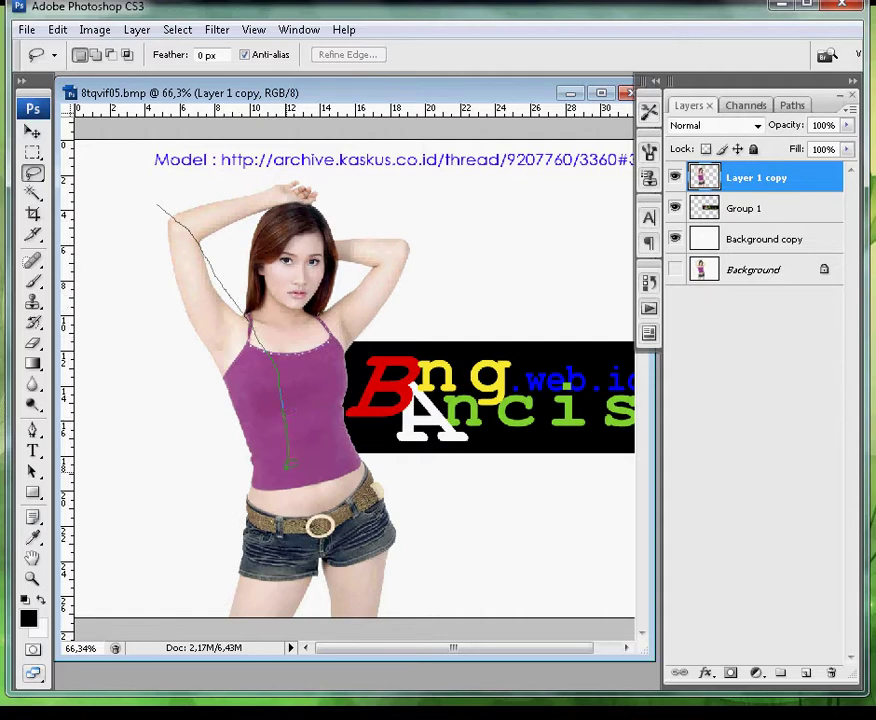
mouse_move(284, 516)
left_mouse_down()
mouse_move(290, 540)
mouse_move(258, 612)
mouse_move(228, 618)
mouse_move(131, 463)
mouse_move(127, 239)
mouse_move(150, 207)
left_mouse_up()
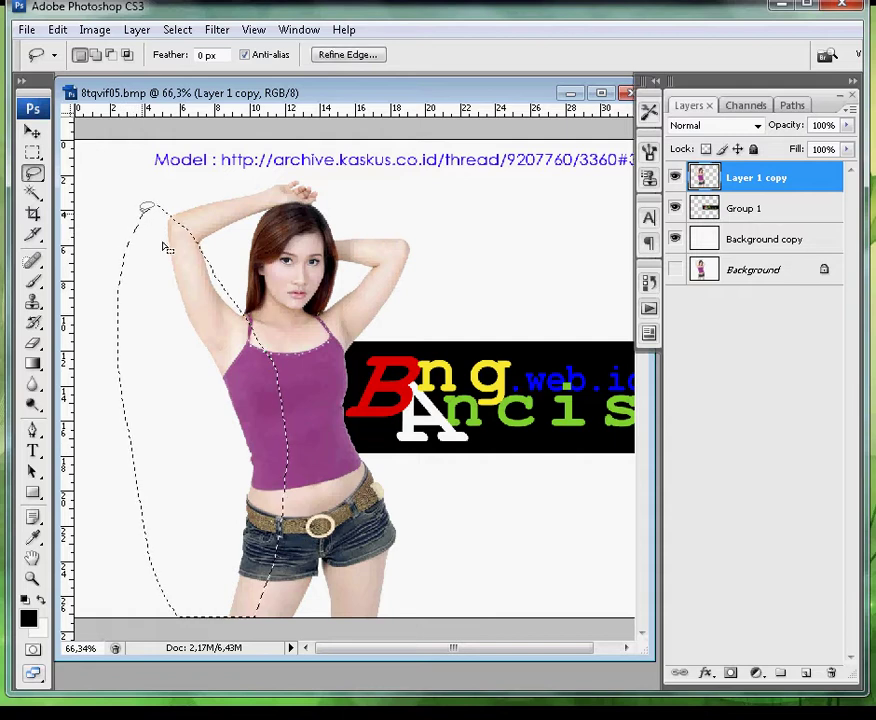
right_click(246, 421)
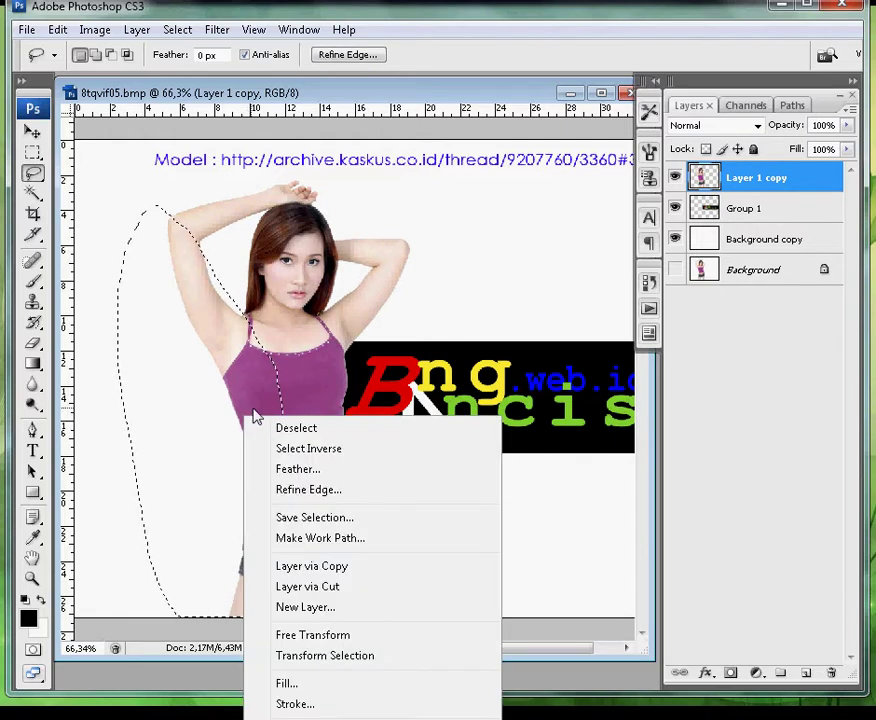
Cut the lasso selection to a new Layer 1 and place it beneath Layer 1 copy.
left_click(318, 567)
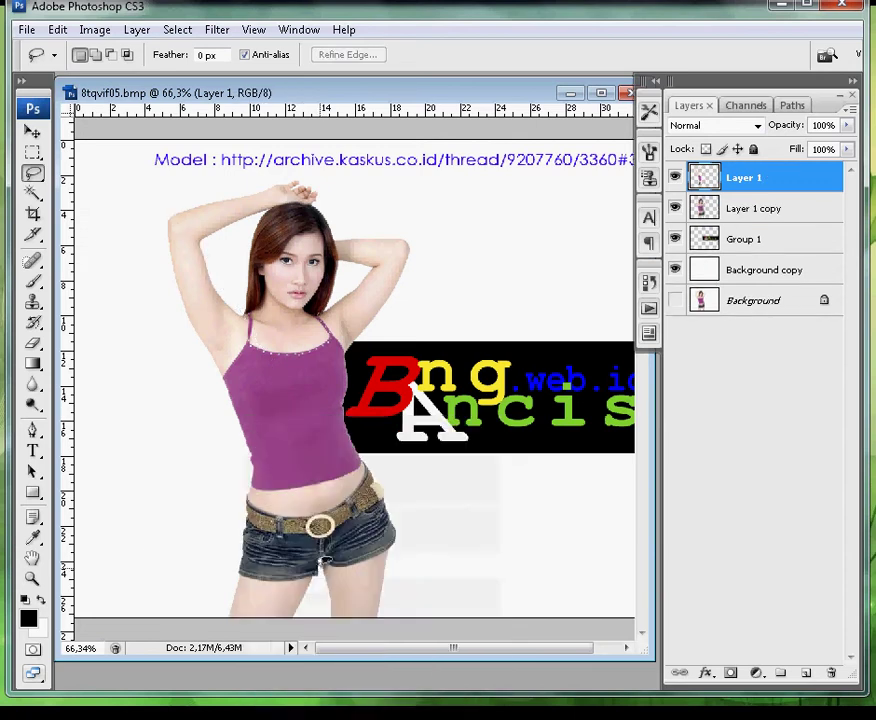
left_click(675, 208)
left_click(675, 177)
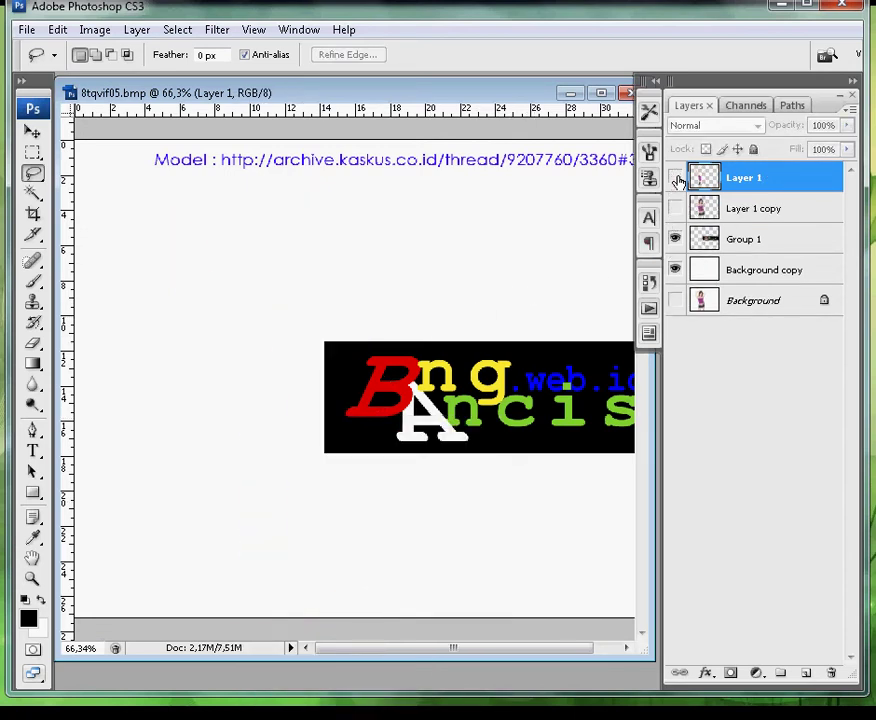
left_click_drag(742, 183, 735, 222)
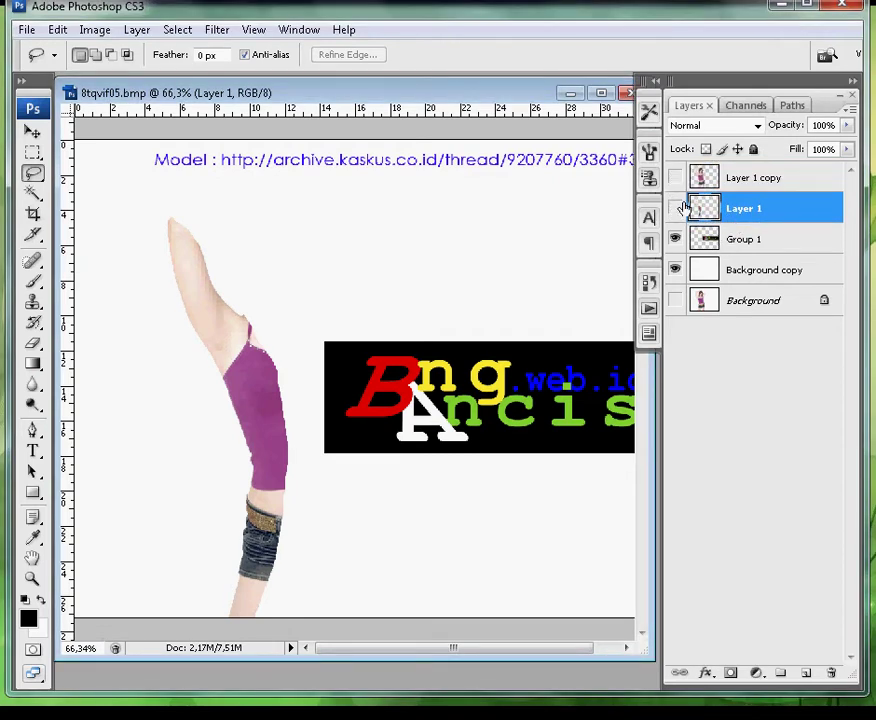
left_click(676, 178)
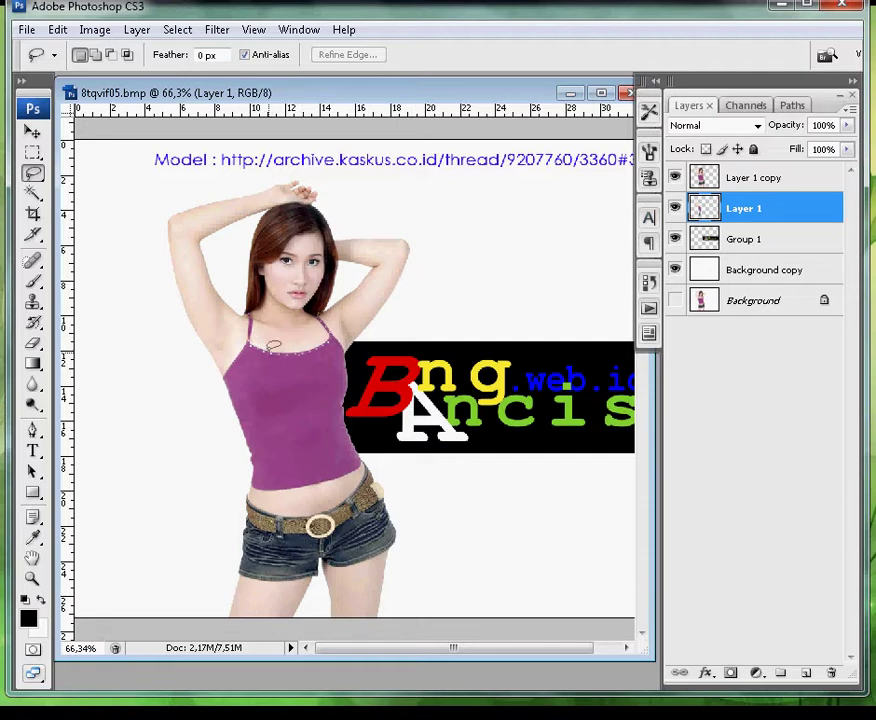
left_click(57, 30)
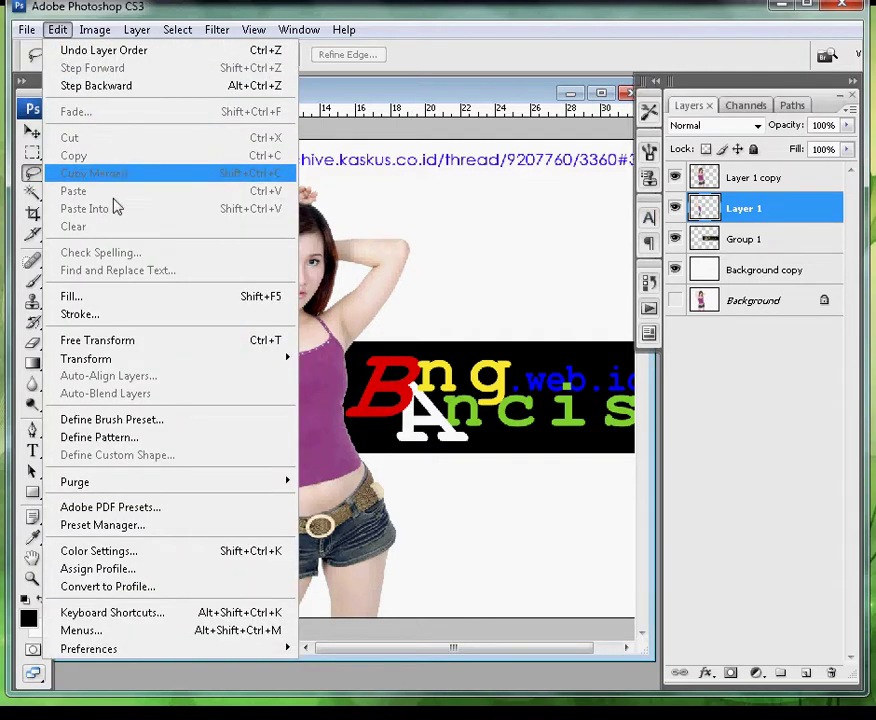
Warp Layer 1's cut strip so its arm, top and shorts stretch out to the left, and commit.
left_click(125, 342)
right_click(251, 364)
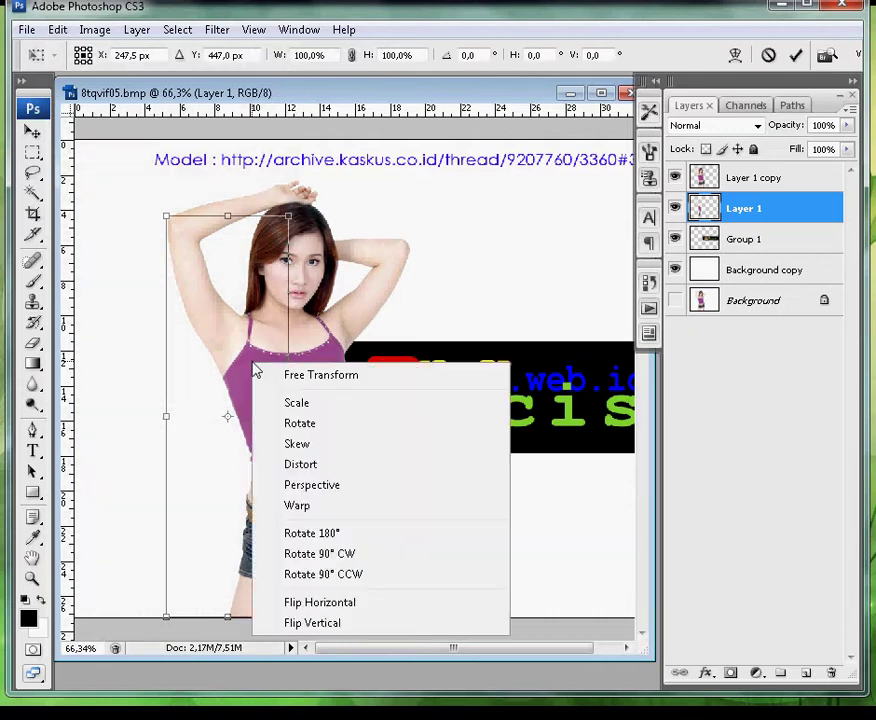
left_click(296, 505)
mouse_move(168, 358)
left_mouse_down()
mouse_move(96, 360)
mouse_move(93, 385)
left_mouse_up()
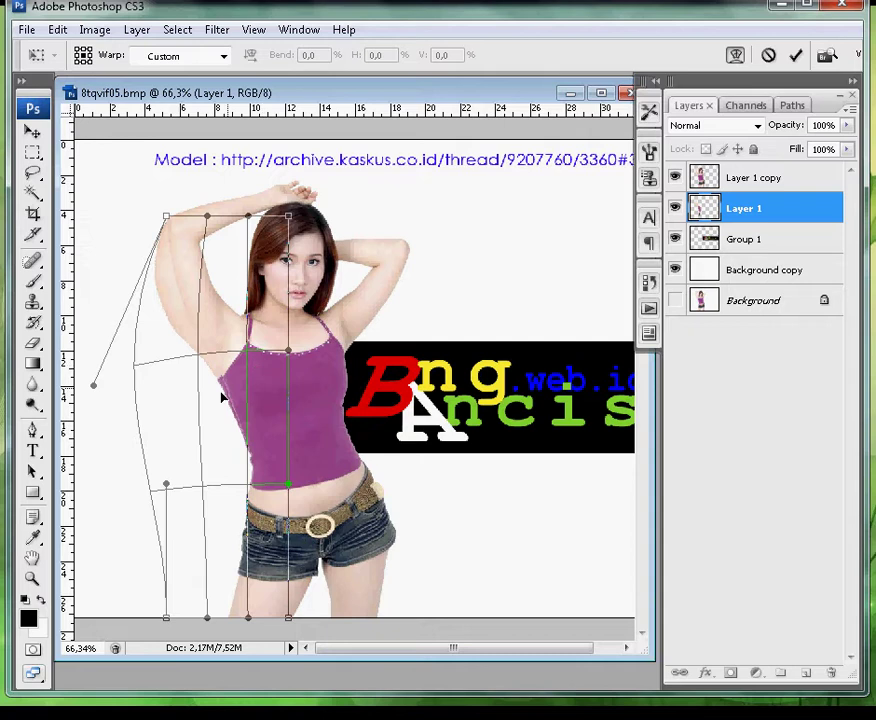
left_click_drag(168, 486, 110, 480)
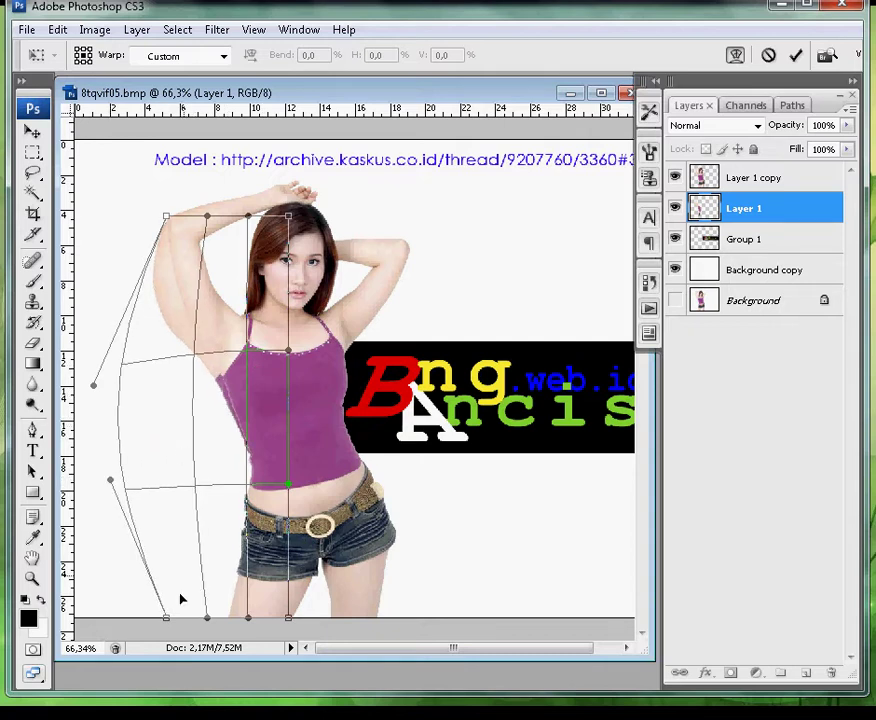
left_click_drag(168, 619, 78, 622)
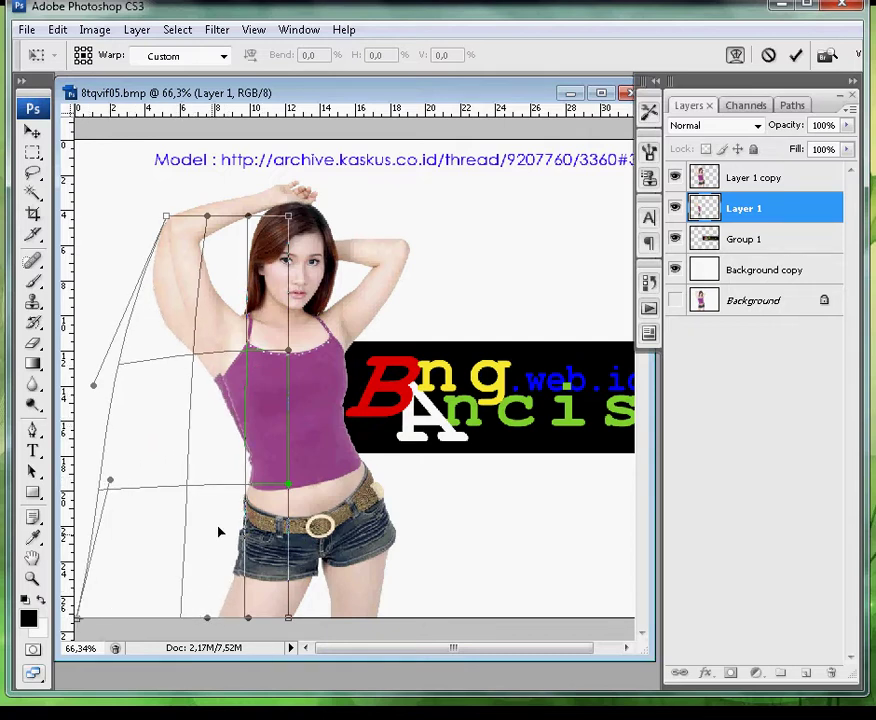
left_click_drag(196, 483, 162, 487)
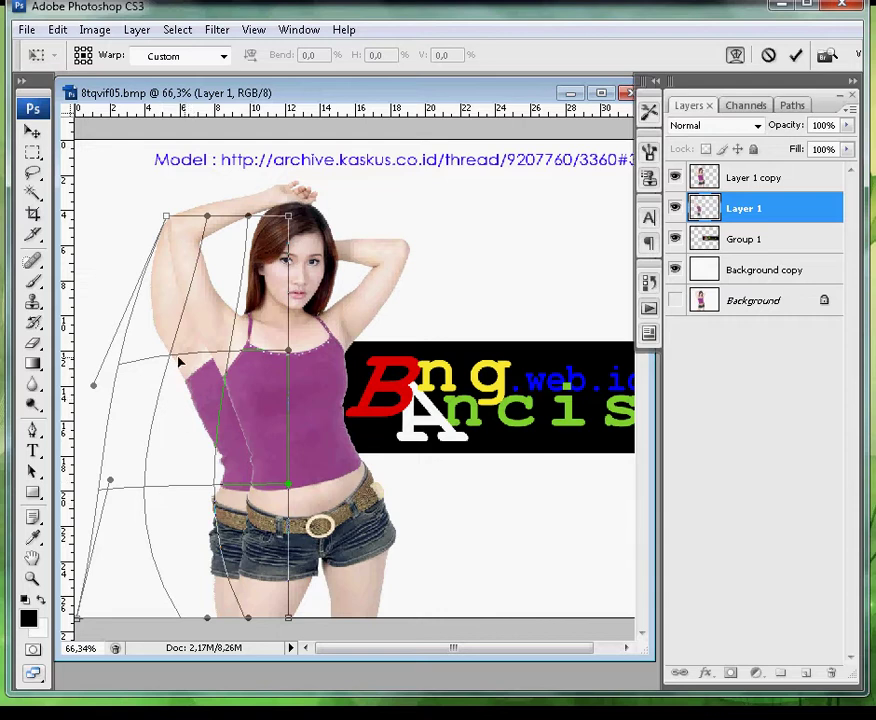
mouse_move(180, 362)
left_mouse_down()
mouse_move(149, 362)
mouse_move(176, 314)
mouse_move(177, 340)
left_mouse_up()
mouse_move(208, 472)
left_mouse_down()
mouse_move(165, 481)
mouse_move(182, 477)
mouse_move(160, 455)
mouse_move(173, 466)
left_mouse_up()
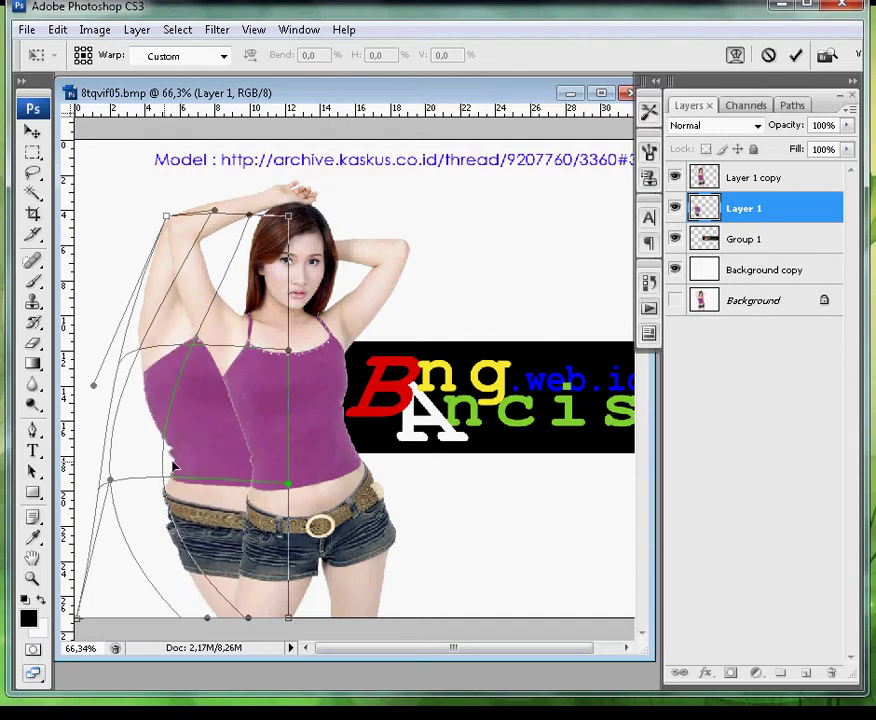
left_click(795, 56)
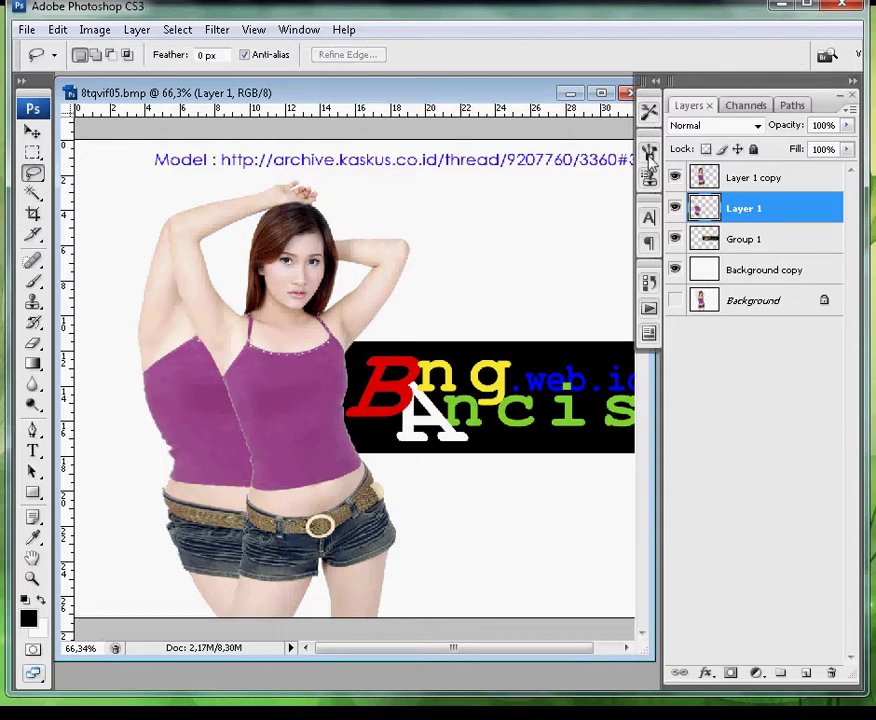
Duplicate Layer 1 as Layer 1 copy 2 beneath Layer 1 and switch to the Move tool.
right_click(733, 212)
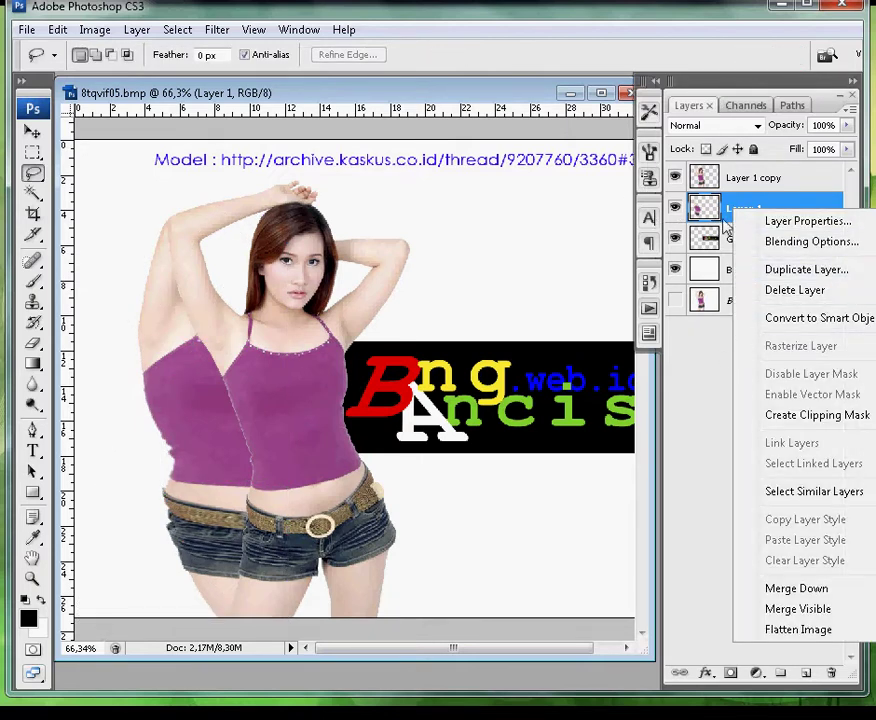
left_click(733, 208)
left_click_drag(733, 208, 805, 677)
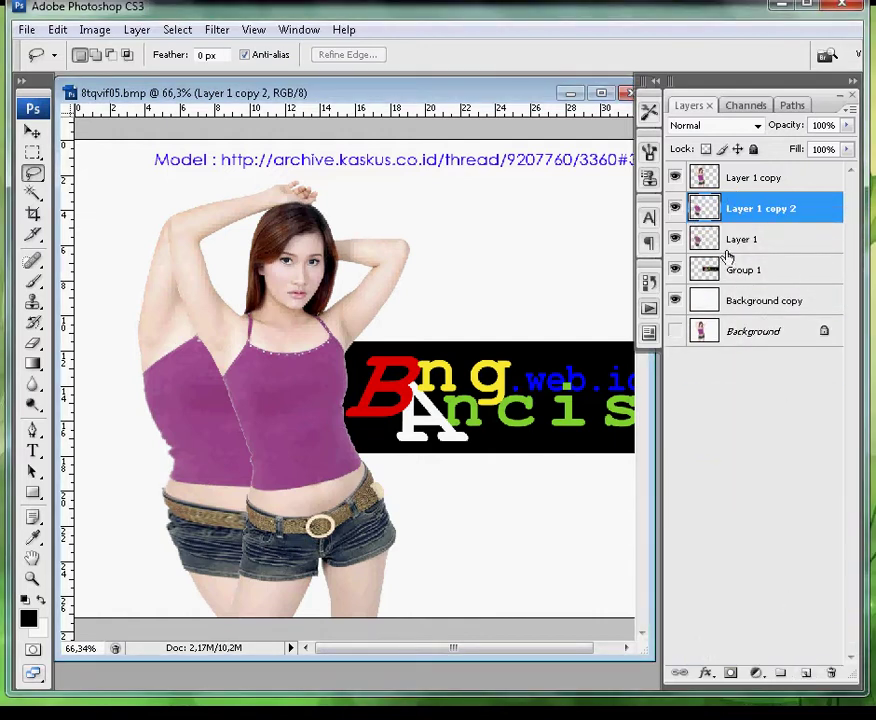
left_click_drag(733, 218, 730, 245)
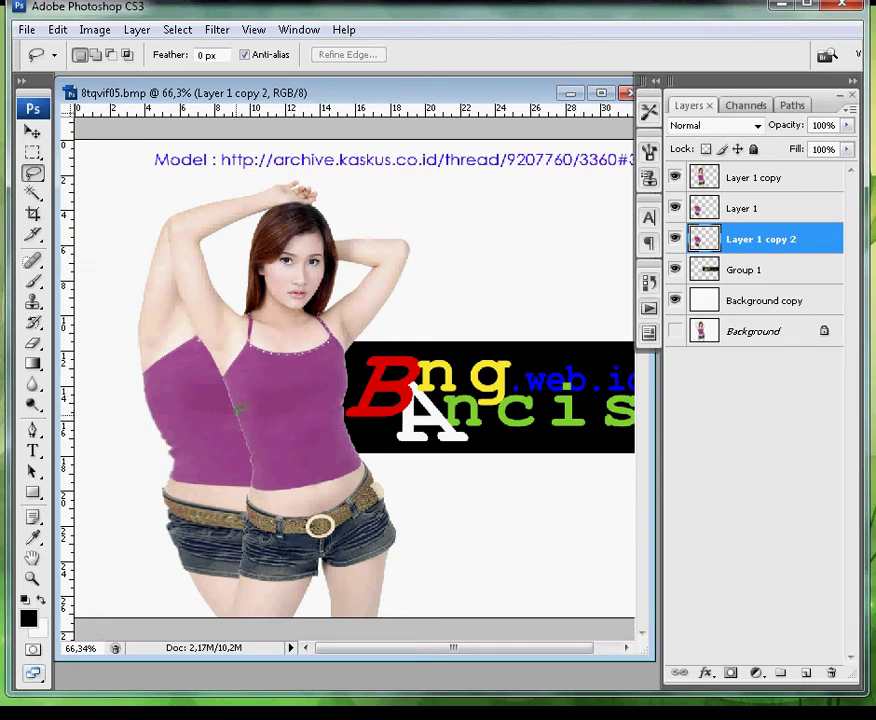
left_click(33, 131)
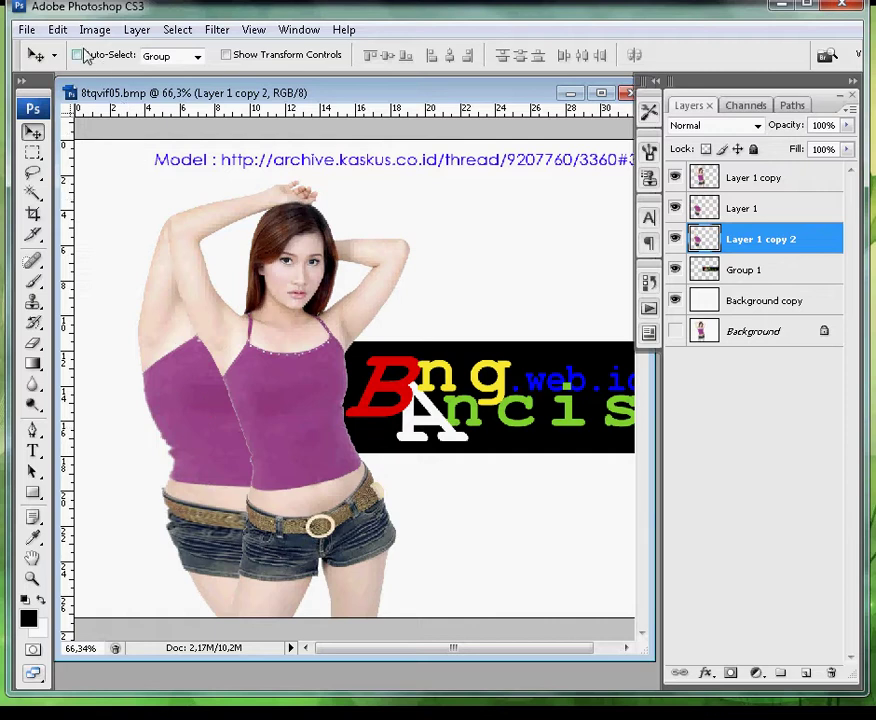
left_click(57, 30)
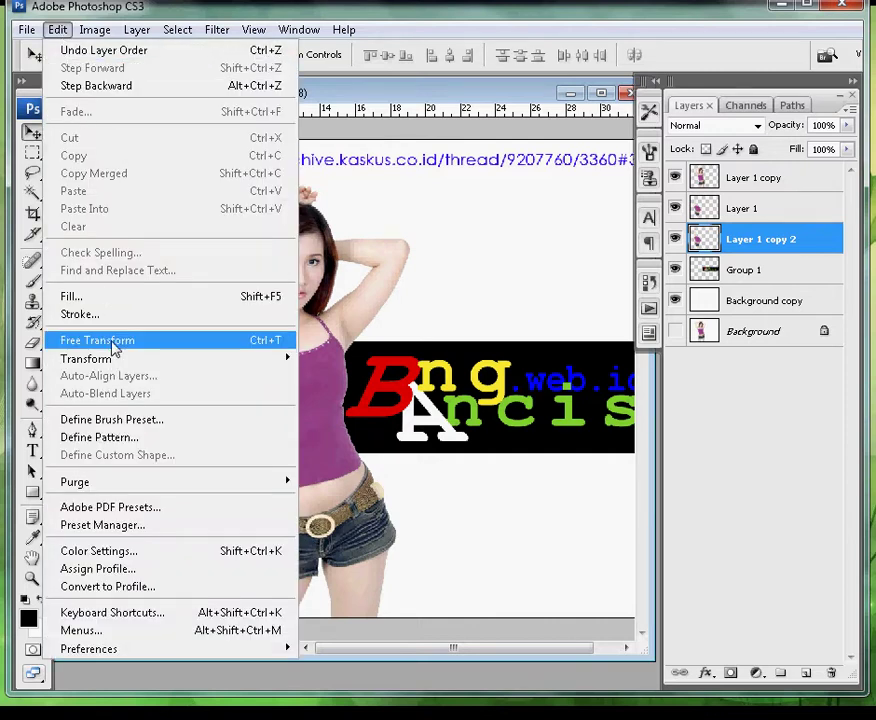
Warp Layer 1 copy 2's left side far out to the left, reshaping the arm, and commit.
left_click(115, 341)
right_click(221, 362)
left_click(270, 498)
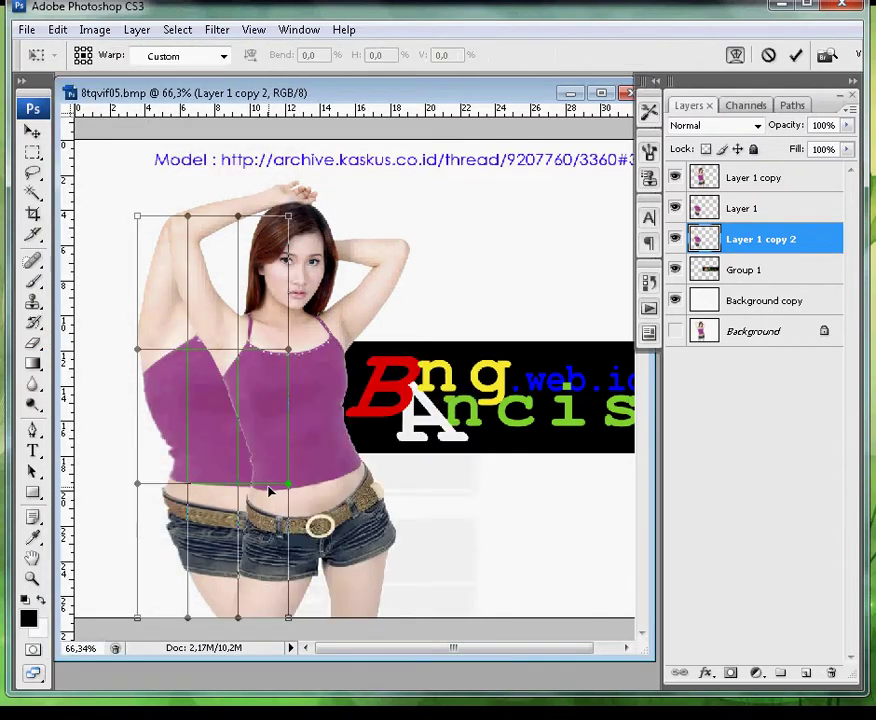
left_click_drag(152, 484, 3, 490)
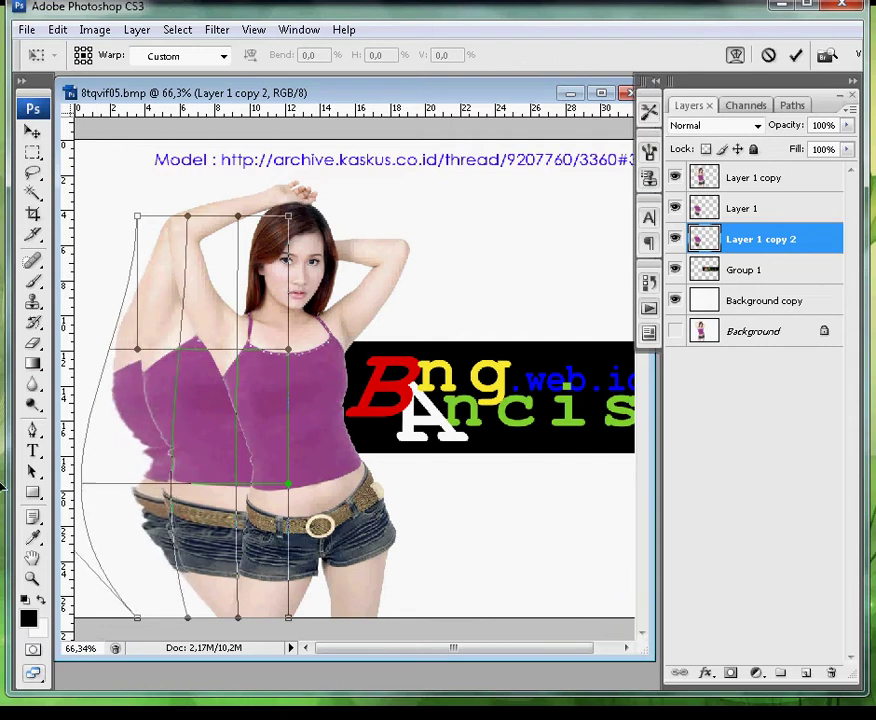
mouse_move(143, 355)
left_mouse_down()
mouse_move(85, 327)
mouse_move(97, 428)
mouse_move(60, 306)
left_mouse_up()
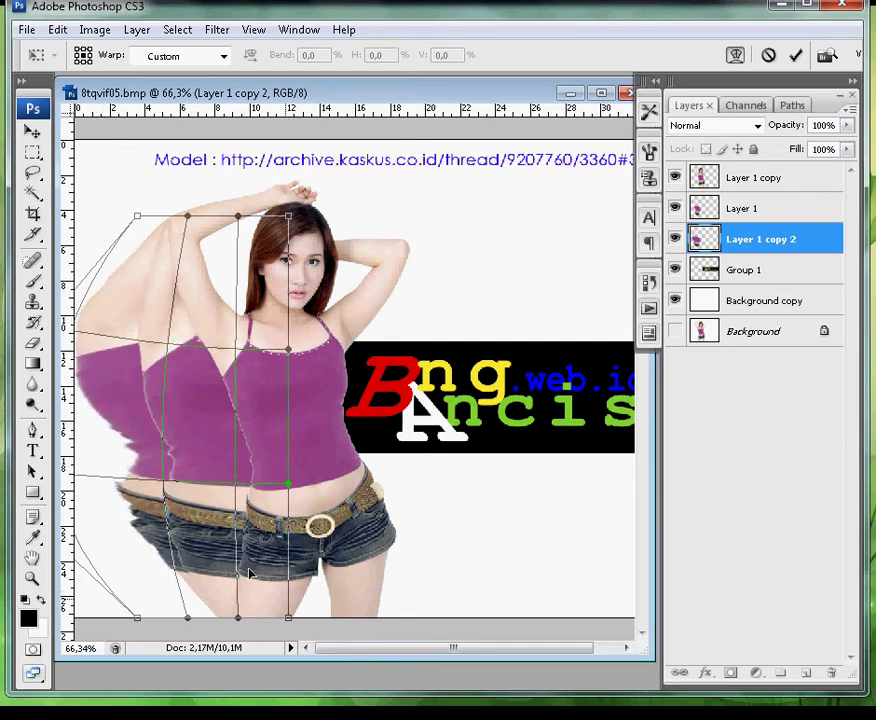
key("ctrl+0")
scroll(126, 350, "down", 1)
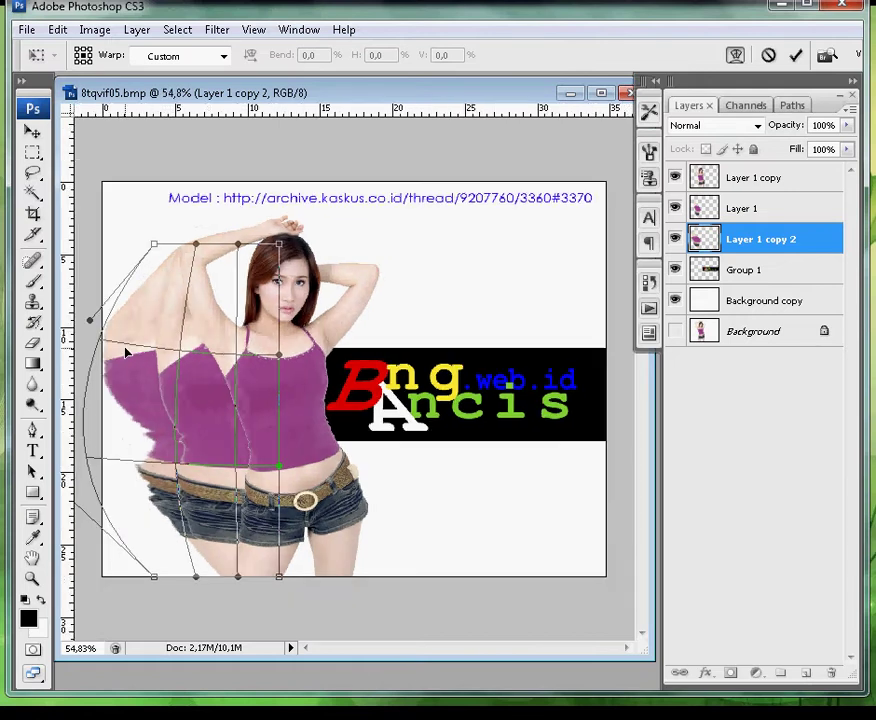
left_click_drag(97, 330, 128, 328)
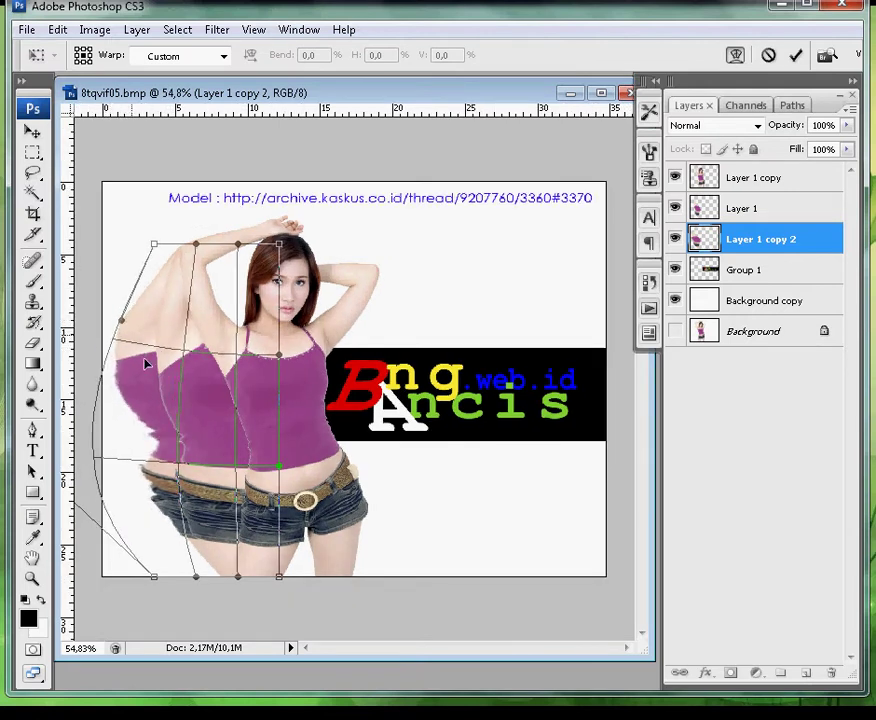
left_click(795, 56)
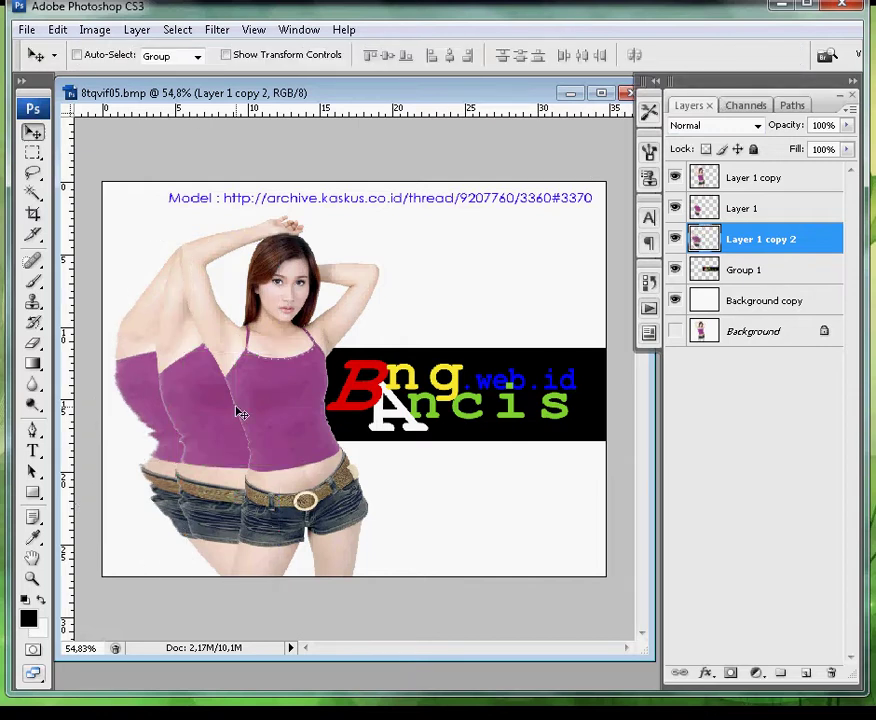
Merge Layer 1 and Layer 1 copy 2 into Layer 1, then hide it.
left_click(740, 218)
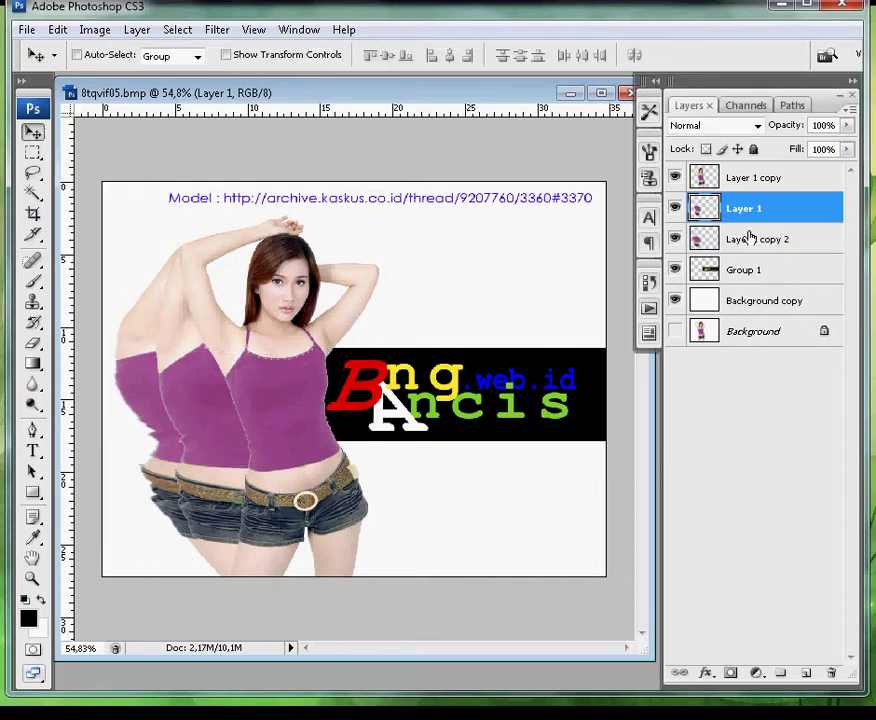
left_click(750, 239, "shift")
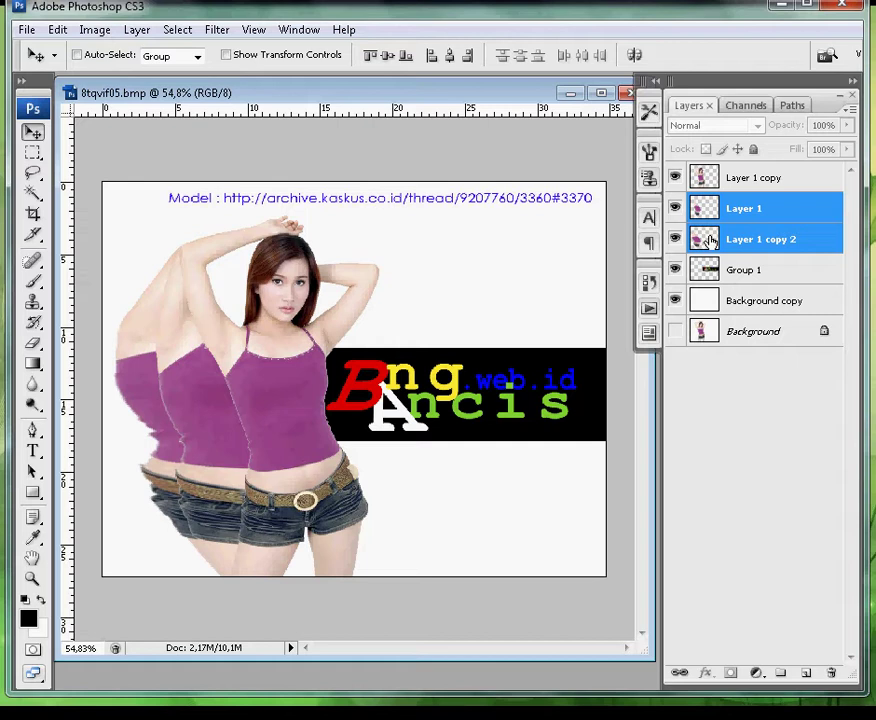
right_click(716, 243)
right_click(738, 242)
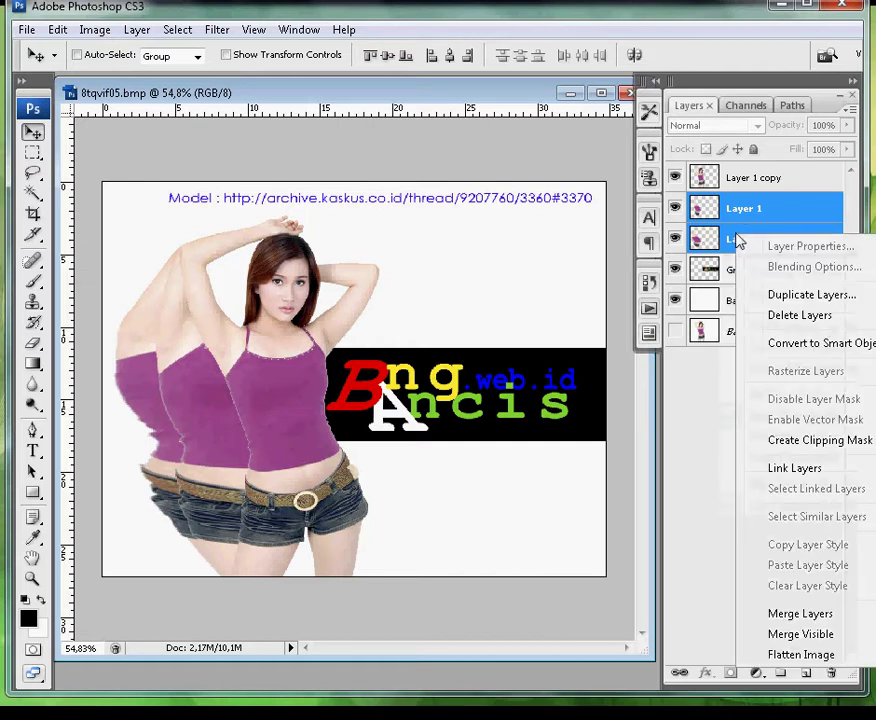
left_click(771, 621)
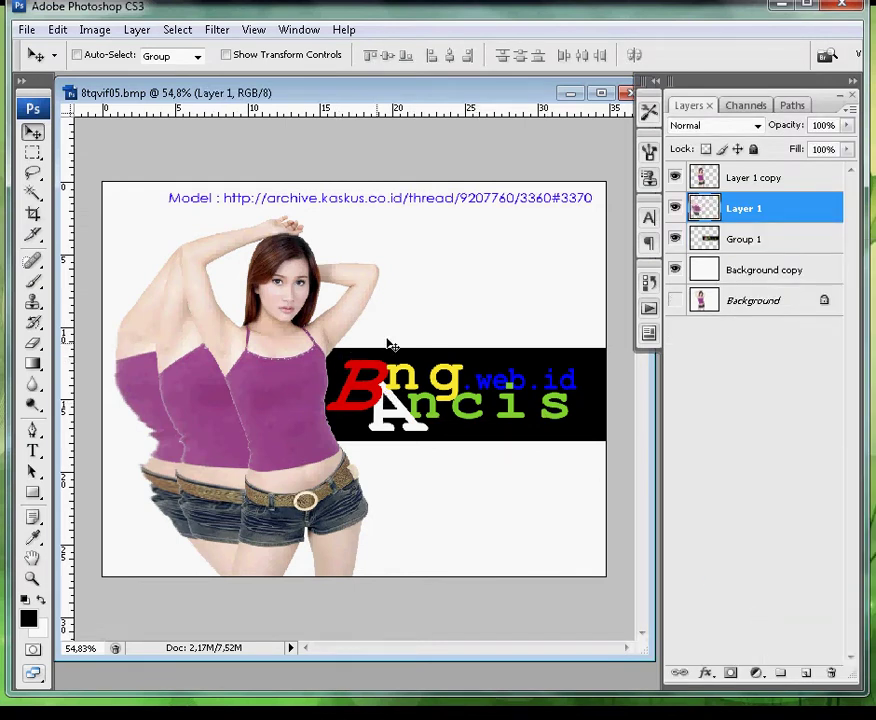
left_click(676, 208)
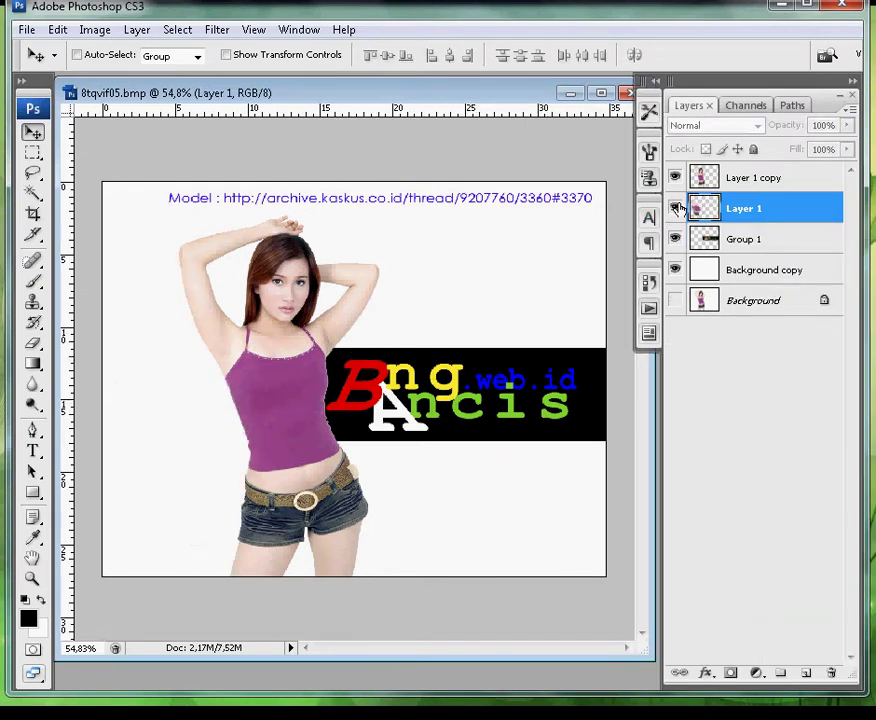
Show the merged Layer 1 again and hide the upright model on Layer 1 copy.
left_click(676, 208)
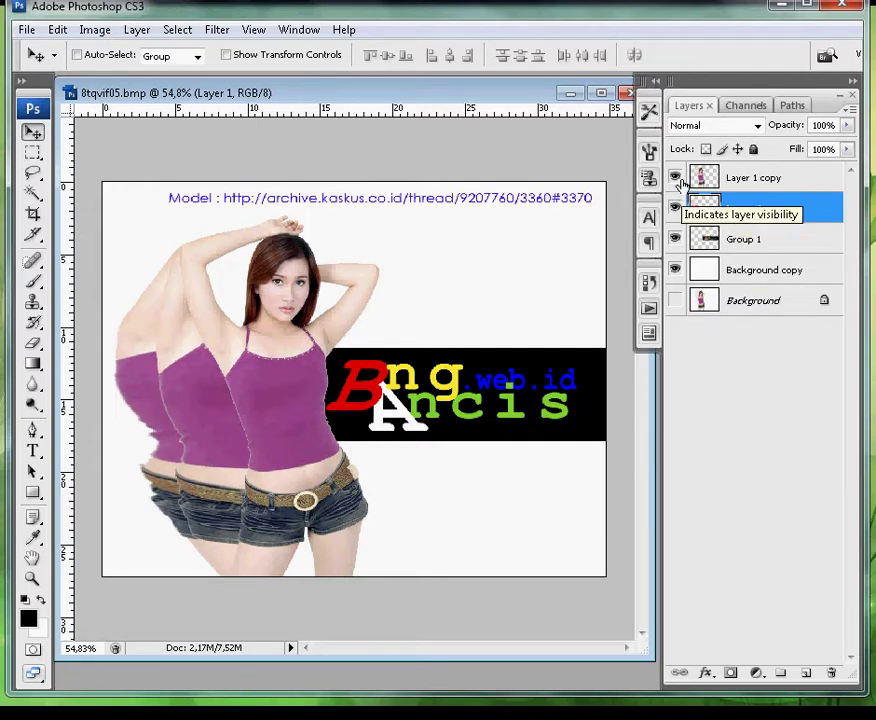
left_click(676, 178)
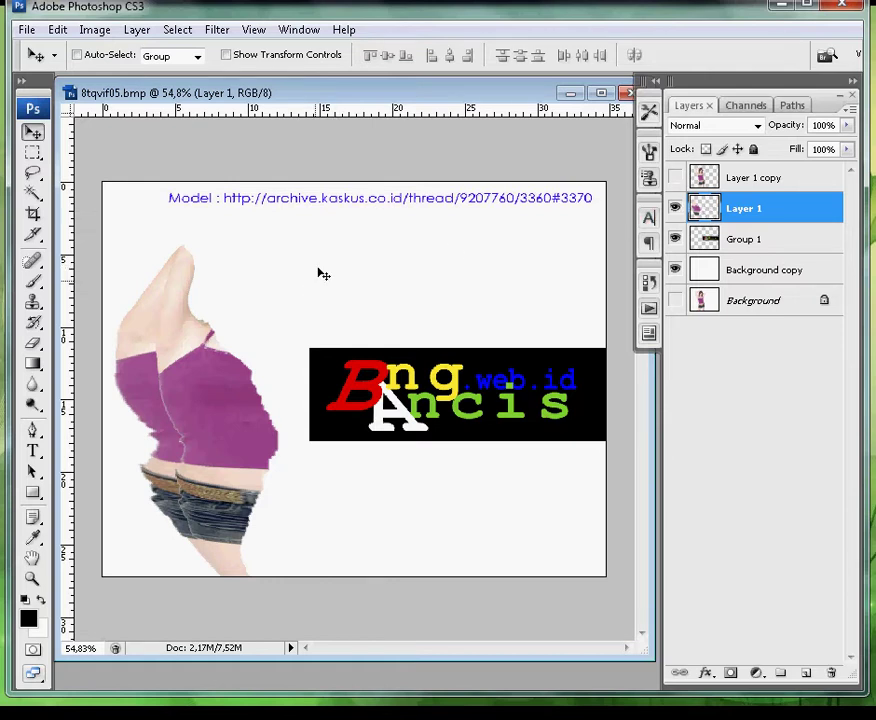
left_click(58, 29)
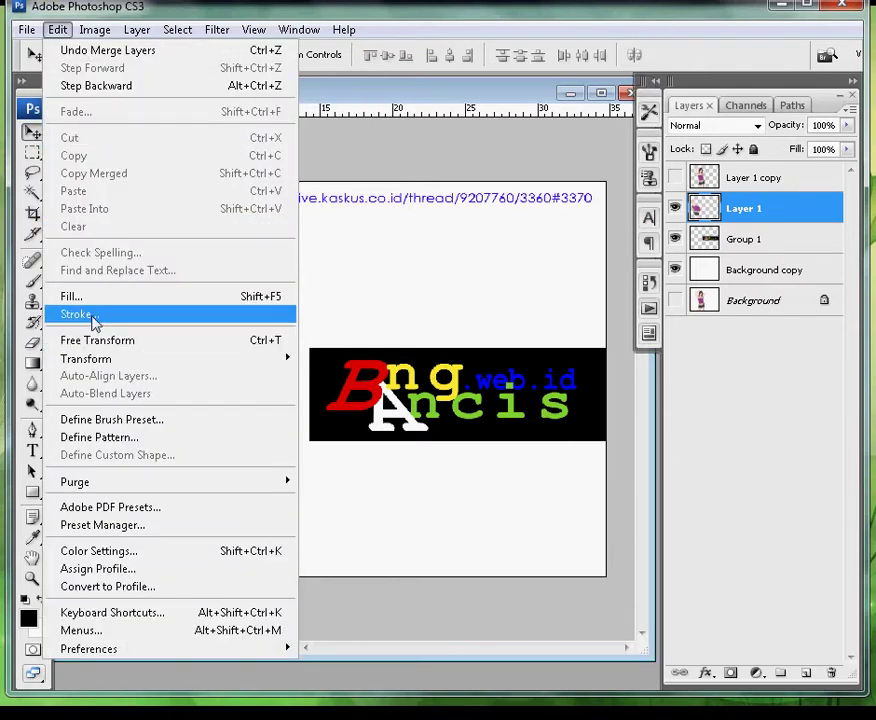
mouse_move(85, 358)
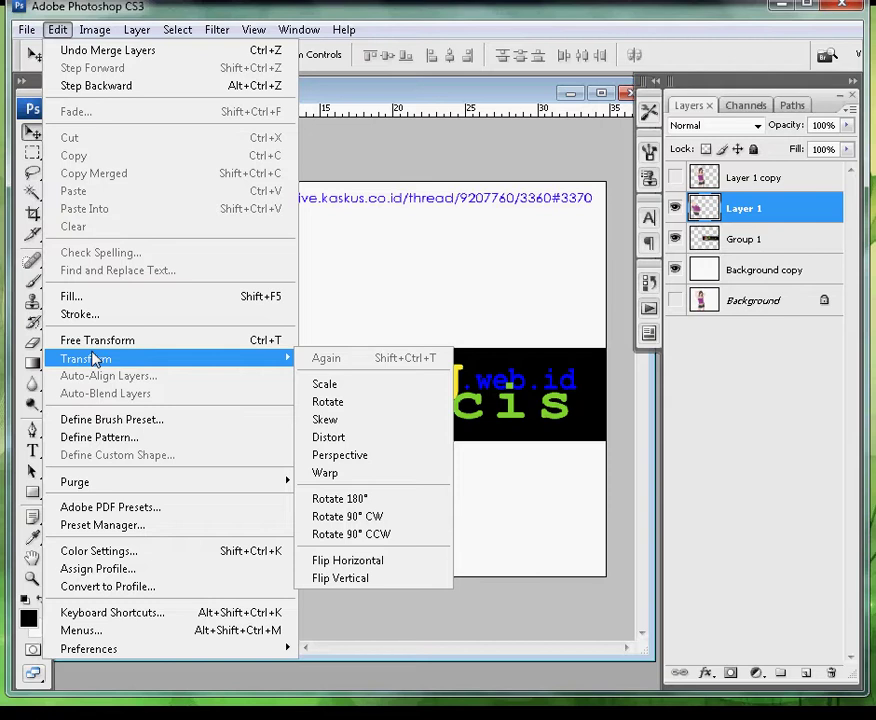
Warp Layer 1's ghost torsos to bulge rightward toward the model, then show Layer 1 copy.
left_click(97, 340)
right_click(196, 377)
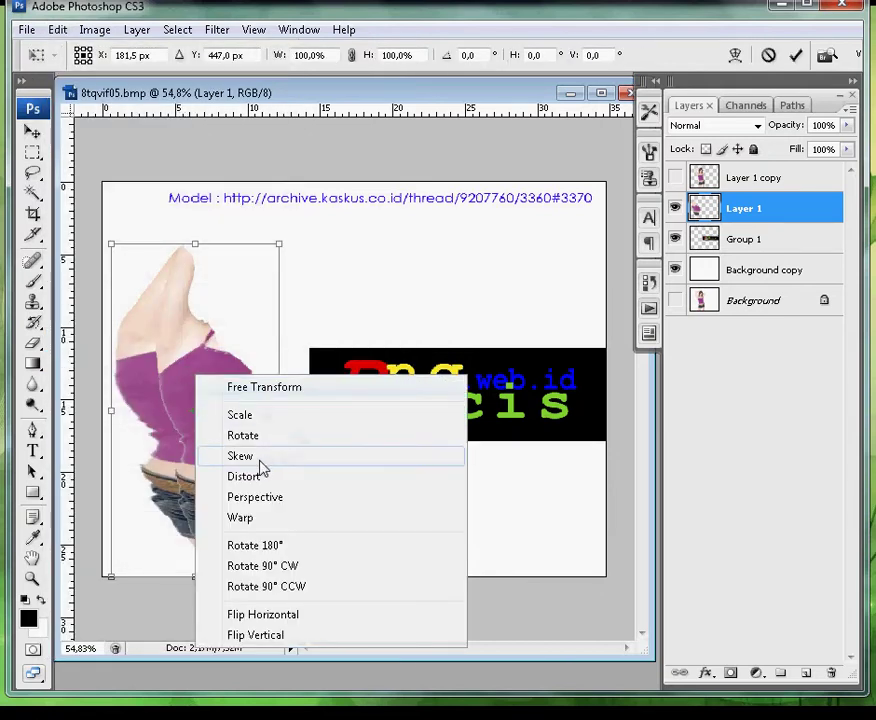
left_click(256, 519)
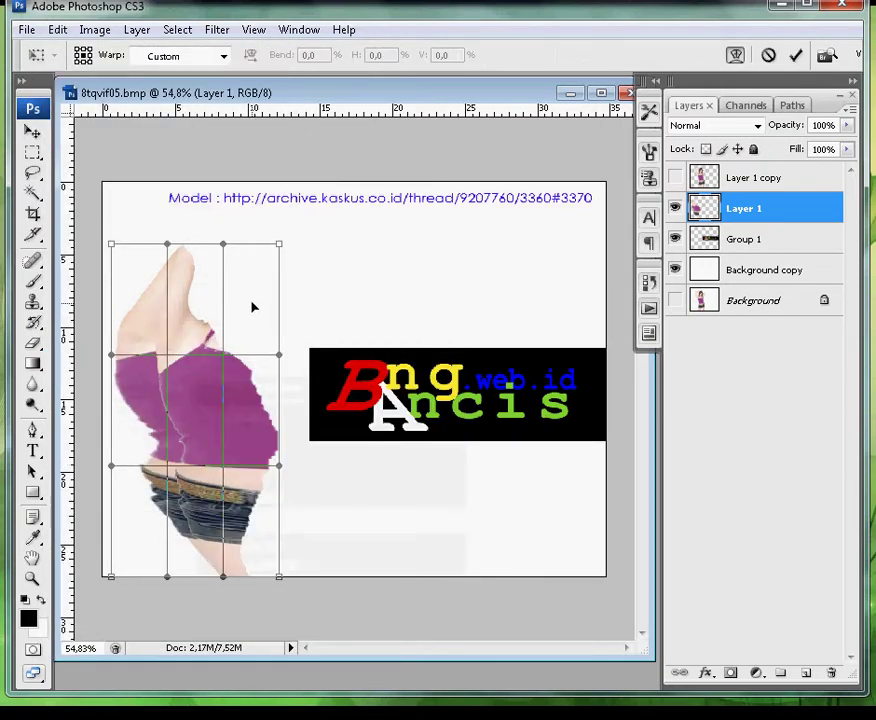
left_click_drag(253, 307, 285, 297)
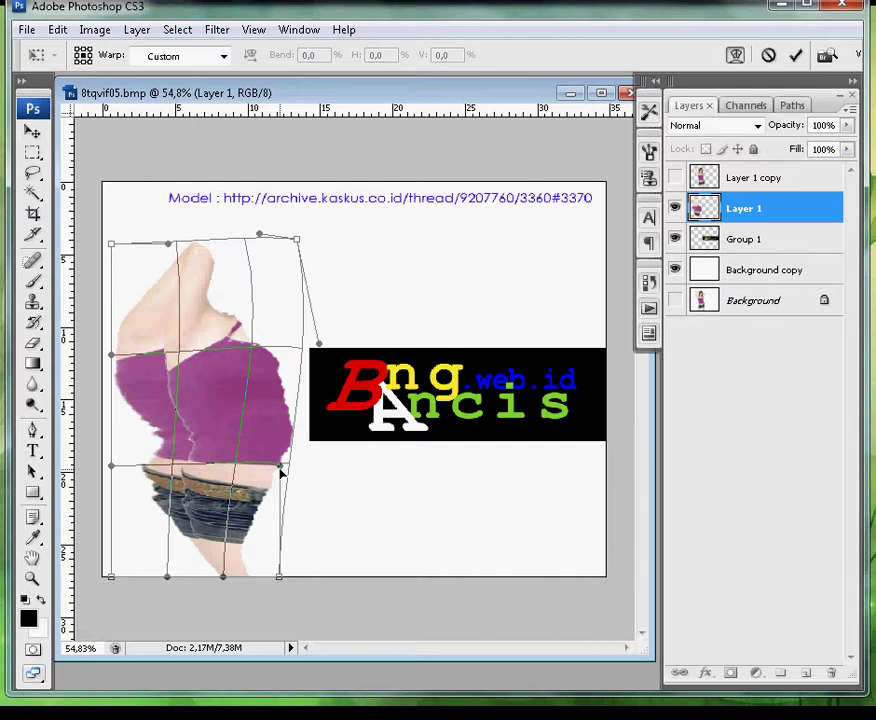
left_click_drag(281, 474, 342, 512)
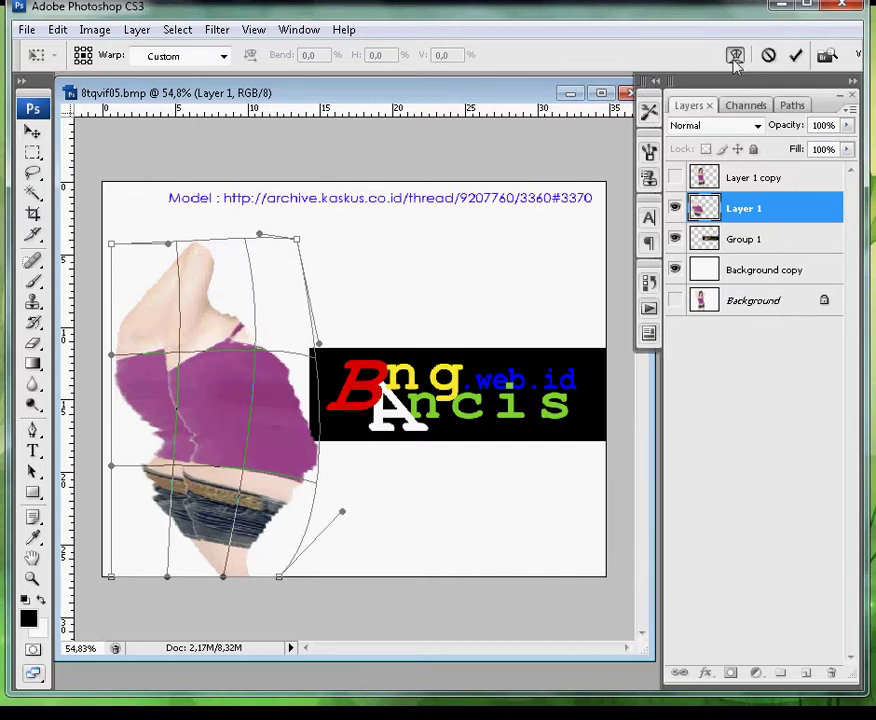
left_click(795, 55)
left_click(676, 177)
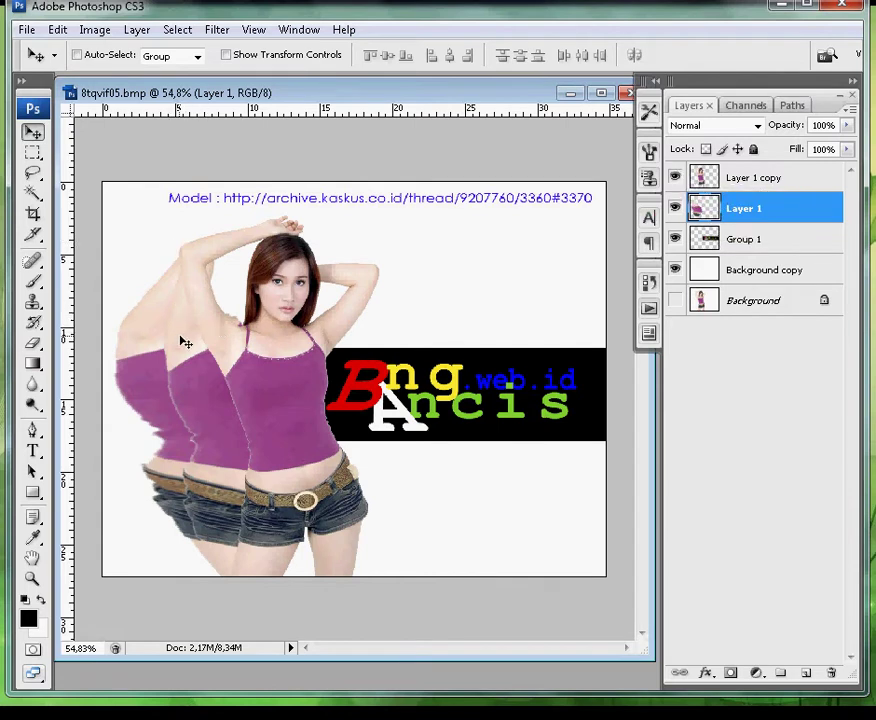
Re-warp Layer 1's ghost torsos, nudging their top slightly left, commit, and hide Layer 1.
left_click(57, 29)
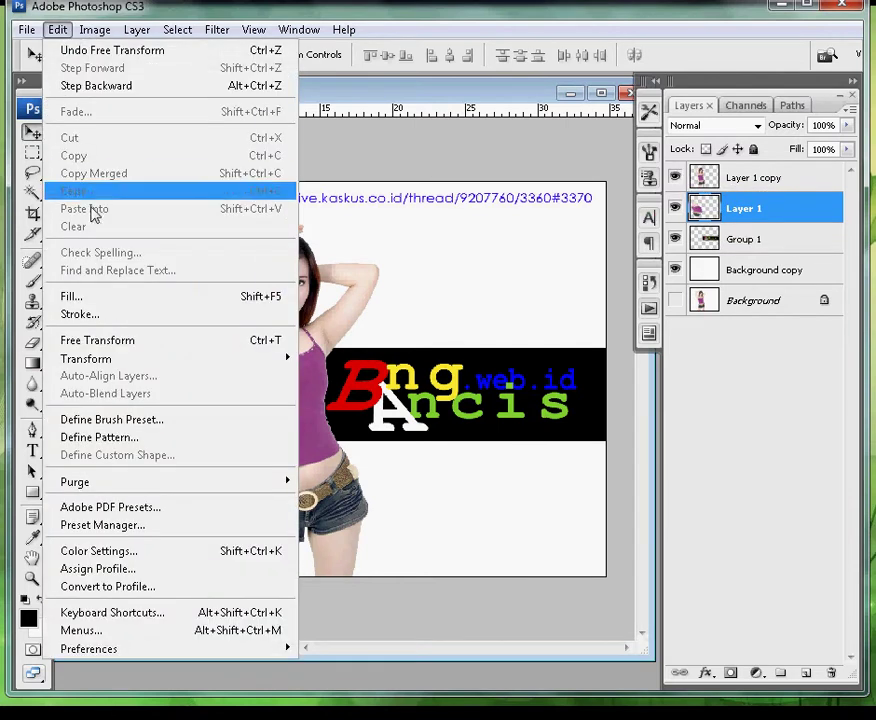
left_click(104, 341)
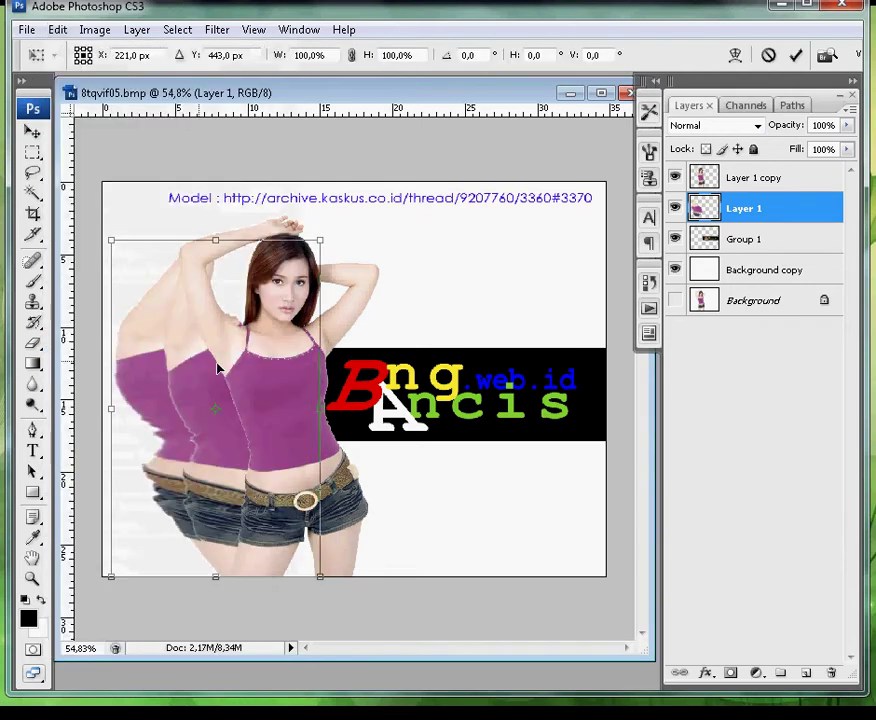
right_click(224, 338)
left_click(283, 472)
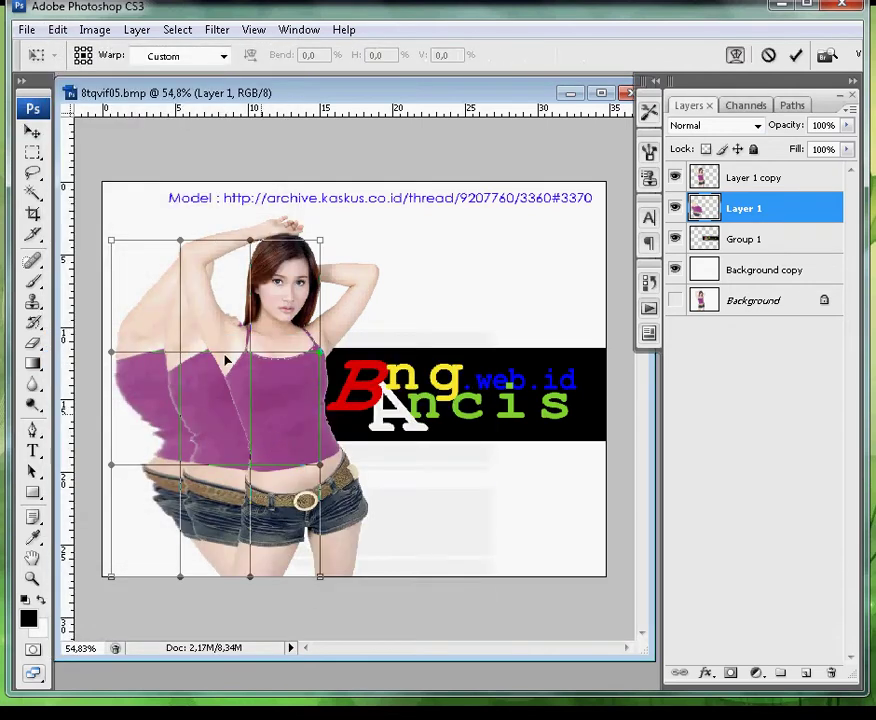
left_click_drag(217, 323, 208, 327)
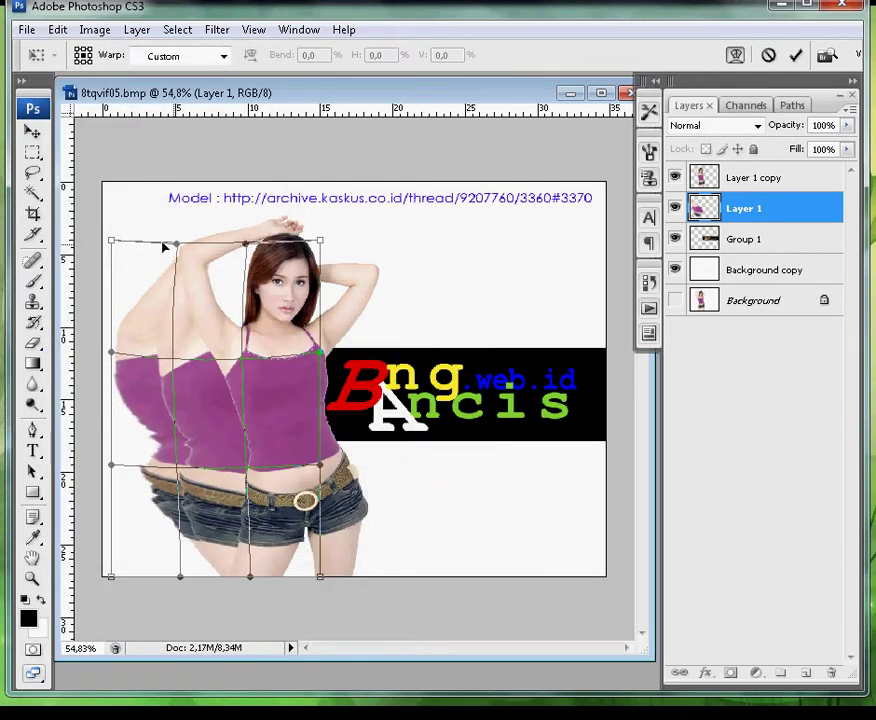
left_click_drag(164, 245, 158, 242)
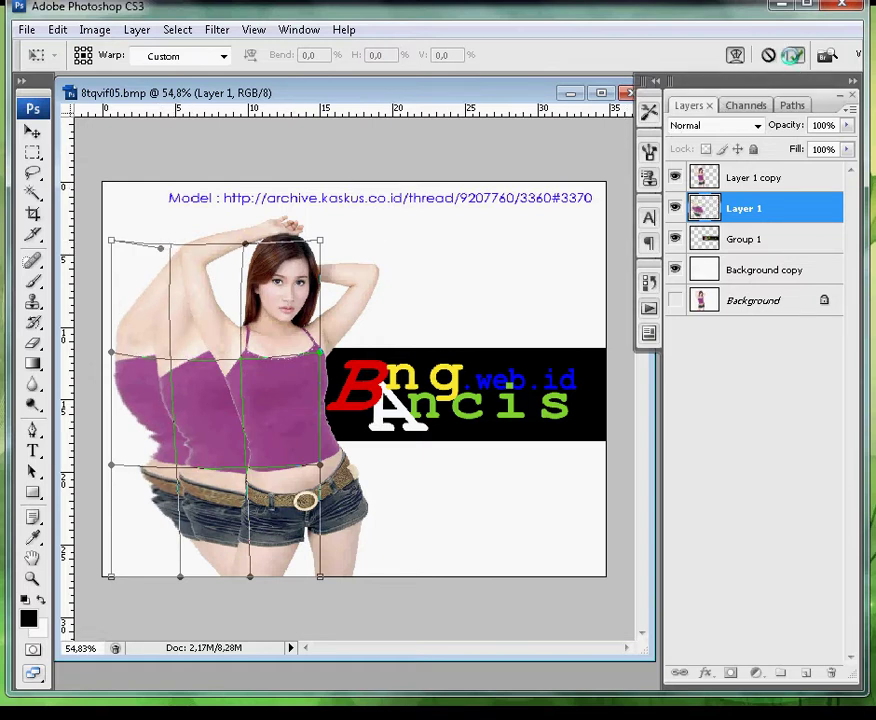
left_click(791, 55)
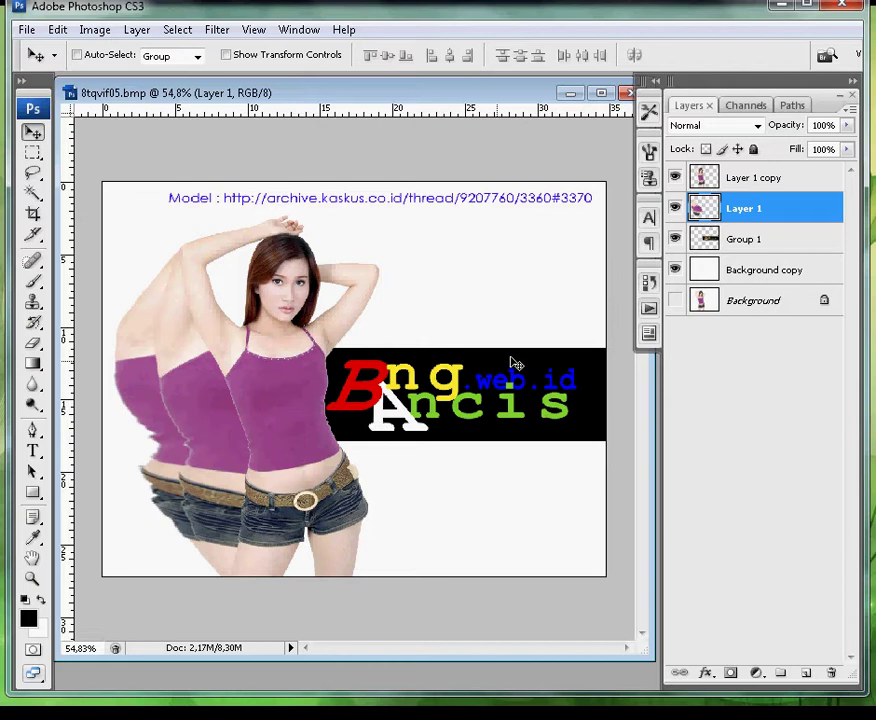
left_click(675, 208)
left_click(136, 30)
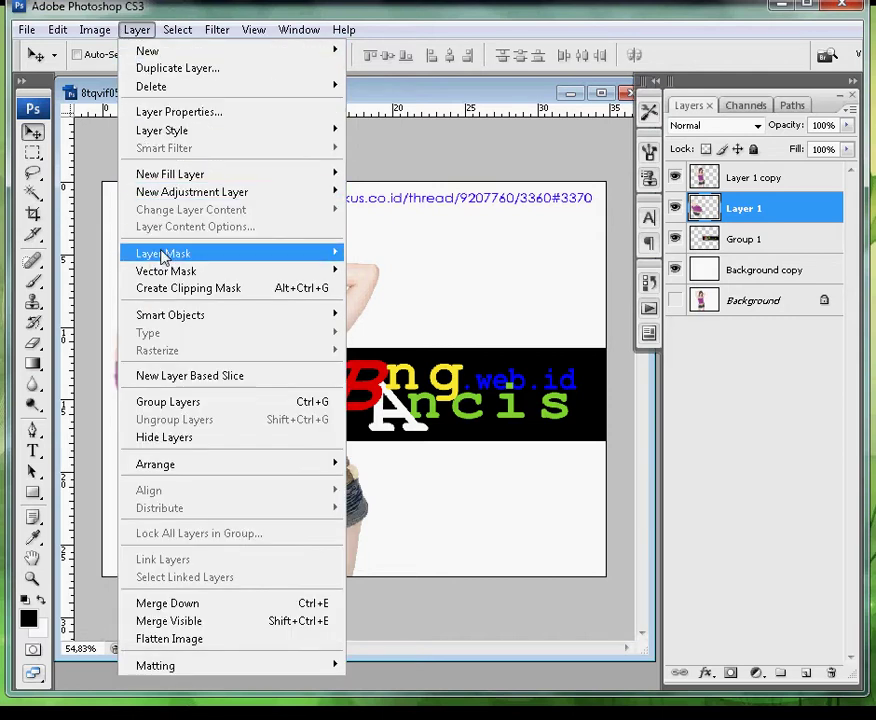
mouse_move(163, 253)
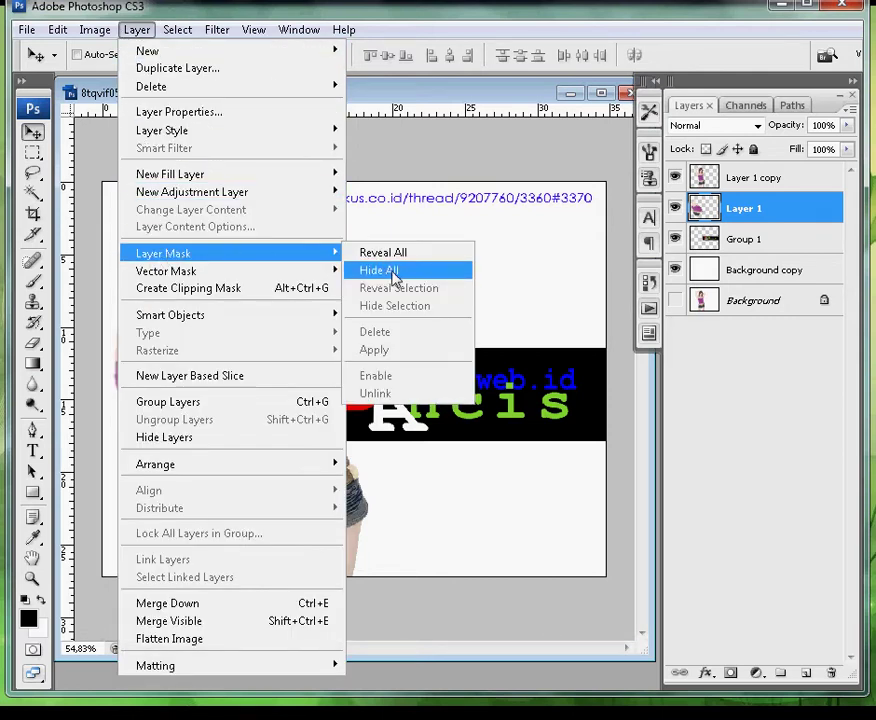
Hide Layer 1's ghost torsos with a mask and choose the 22 px square brush tip.
left_click(393, 274)
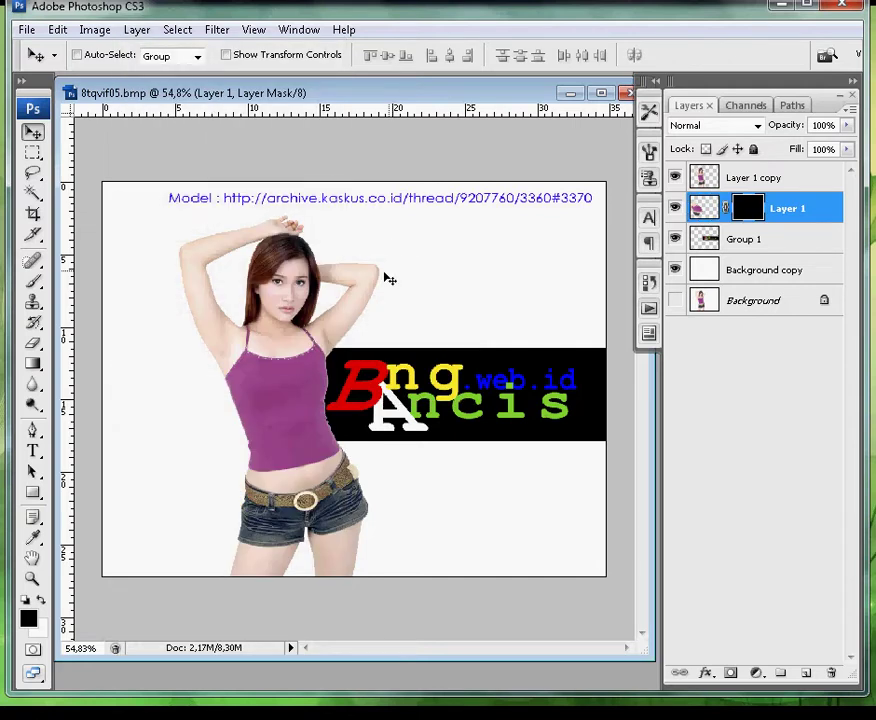
left_click(34, 283)
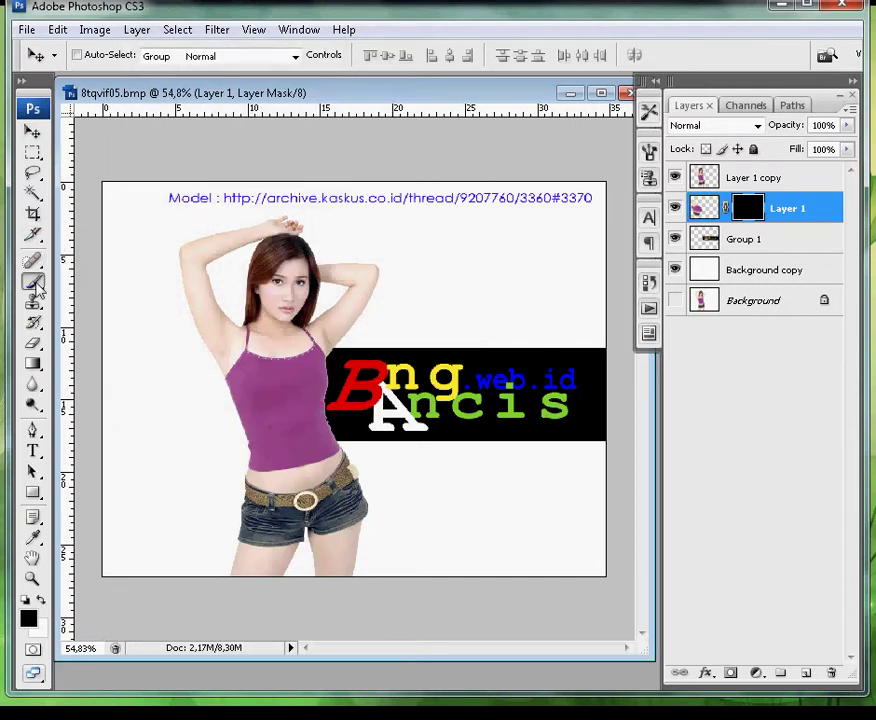
right_click(156, 293)
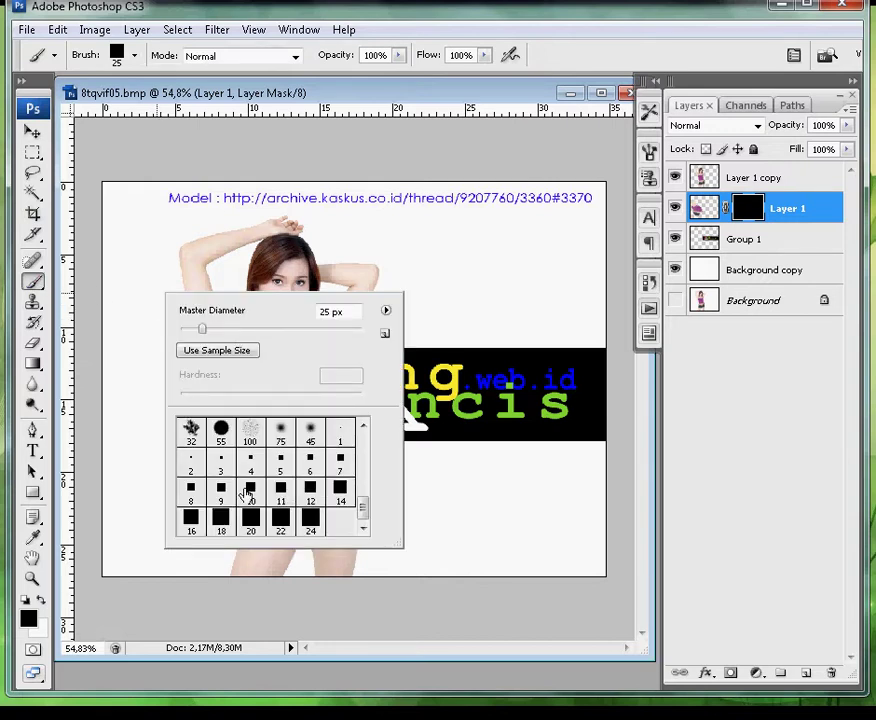
left_click(228, 518)
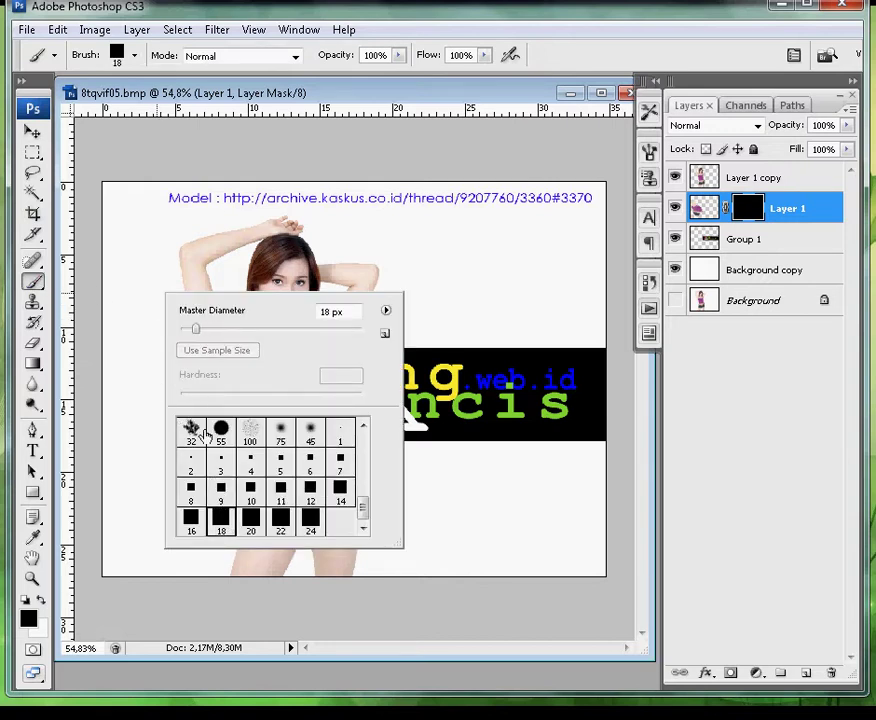
left_click(281, 519)
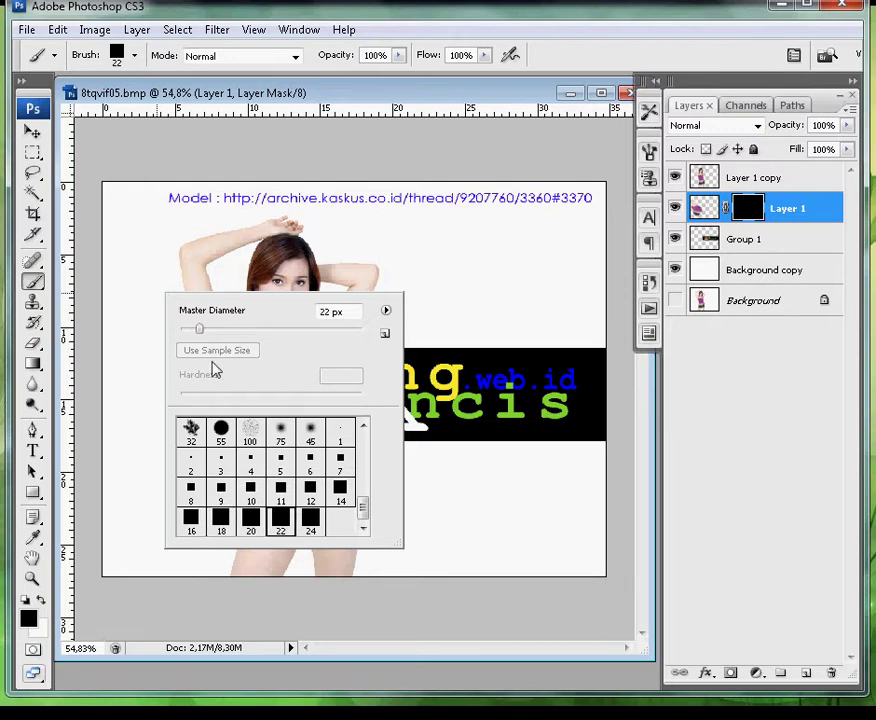
left_click(386, 312)
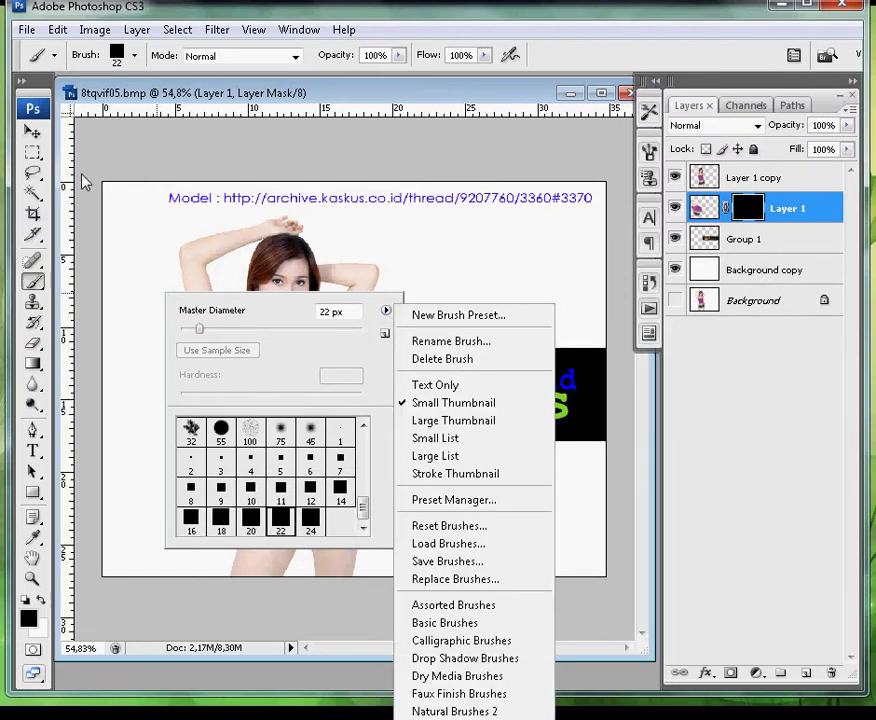
key("Escape")
left_click(33, 134)
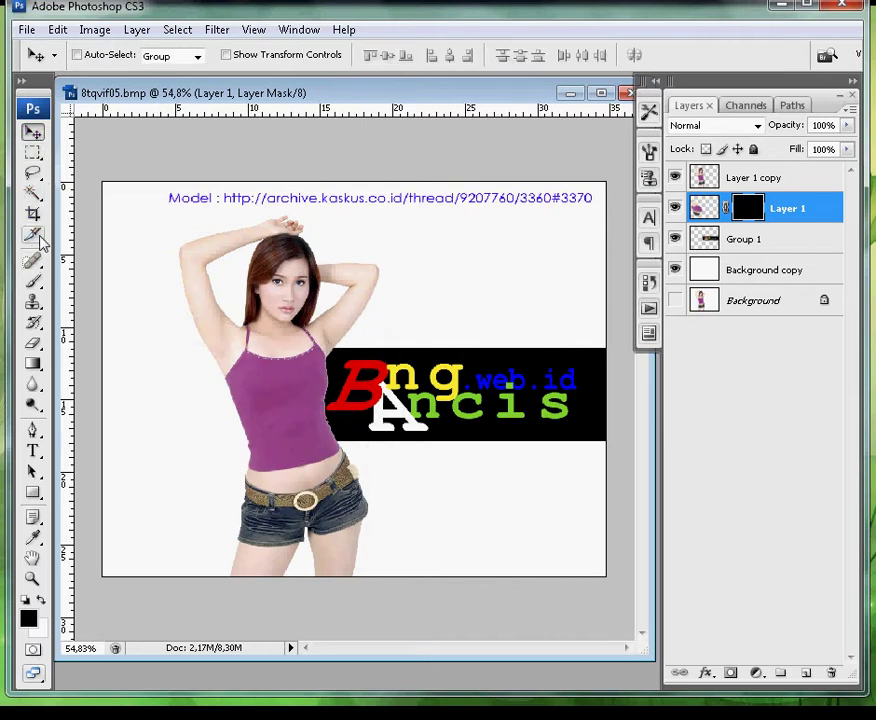
Open the Brushes panel and space the square brush dabs far apart.
left_click(33, 281)
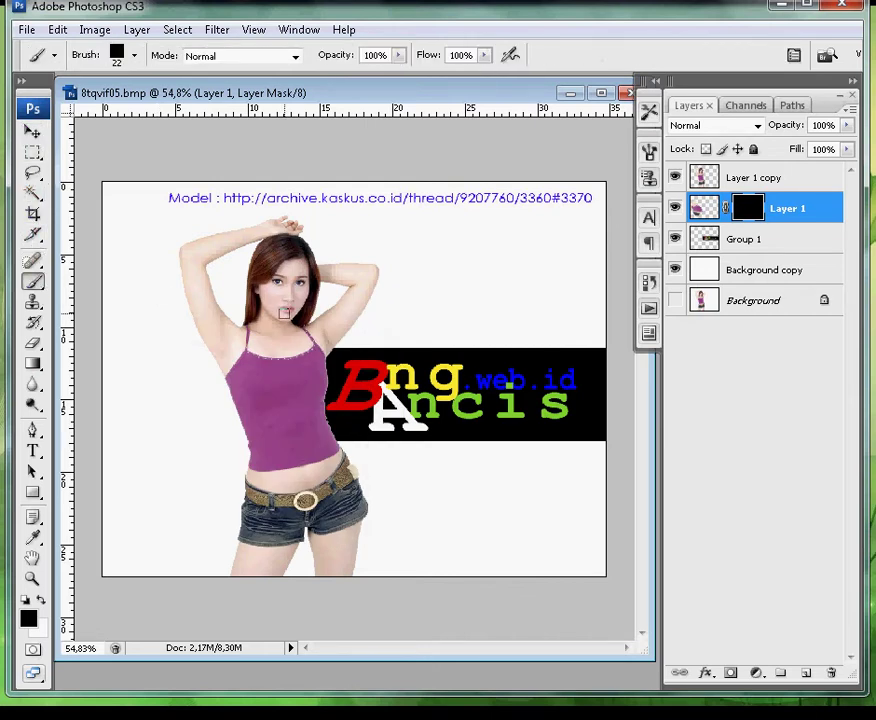
left_click(296, 30)
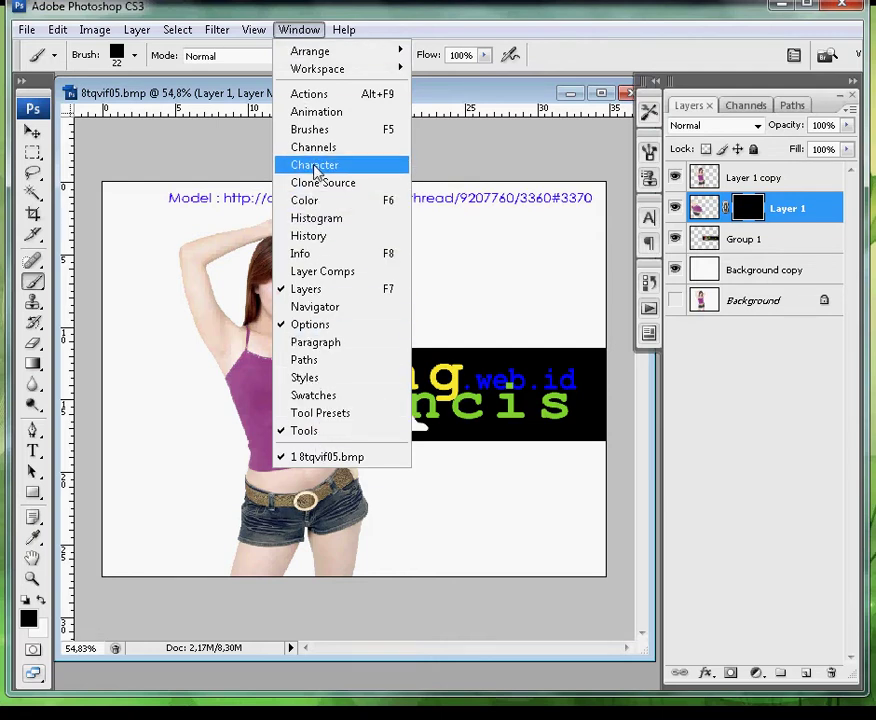
left_click(316, 129)
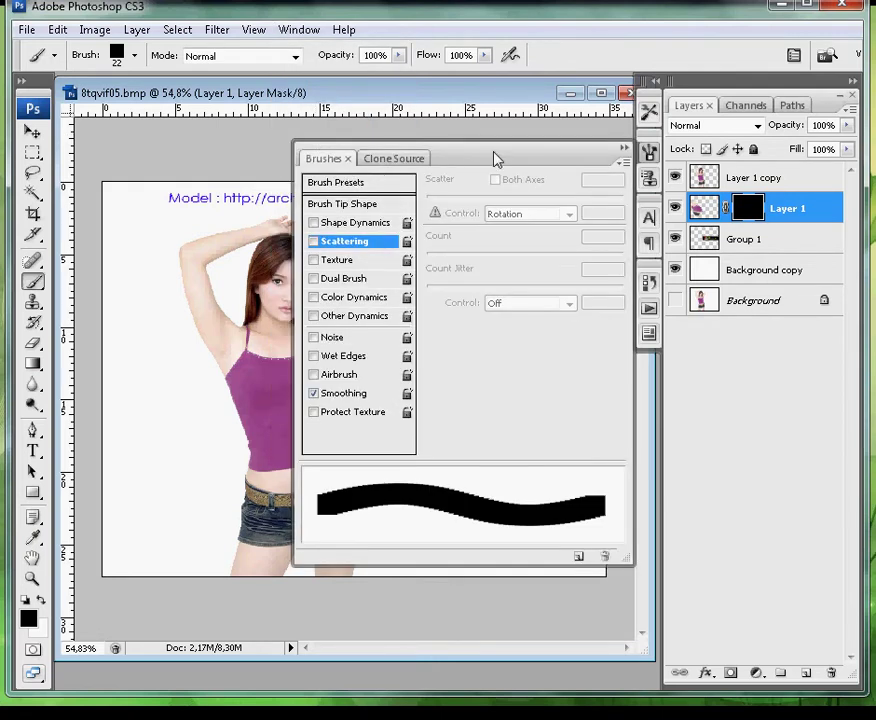
left_click_drag(495, 159, 500, 162)
left_click(338, 184)
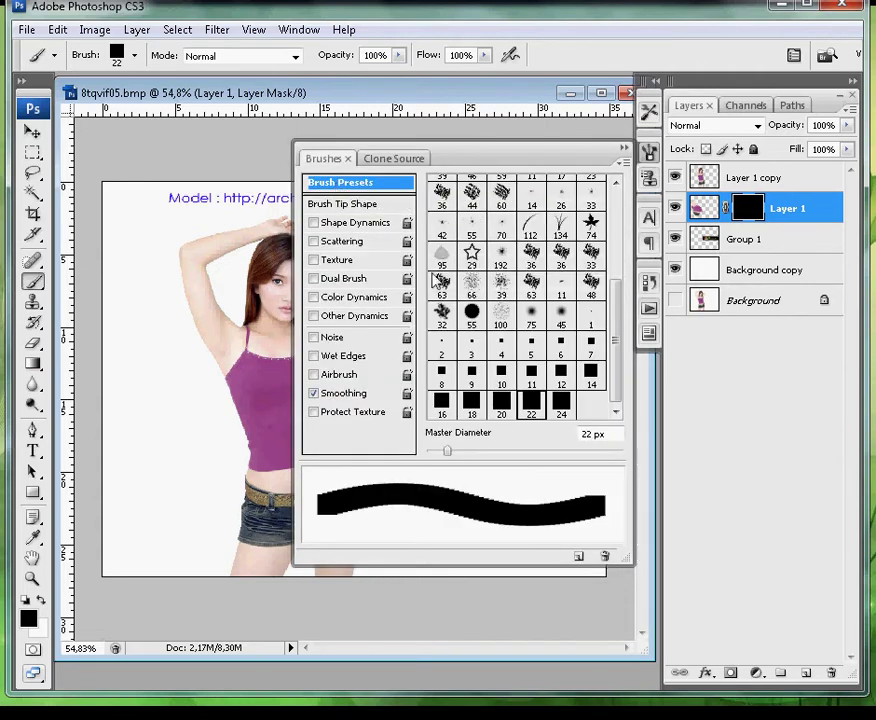
left_click(350, 204)
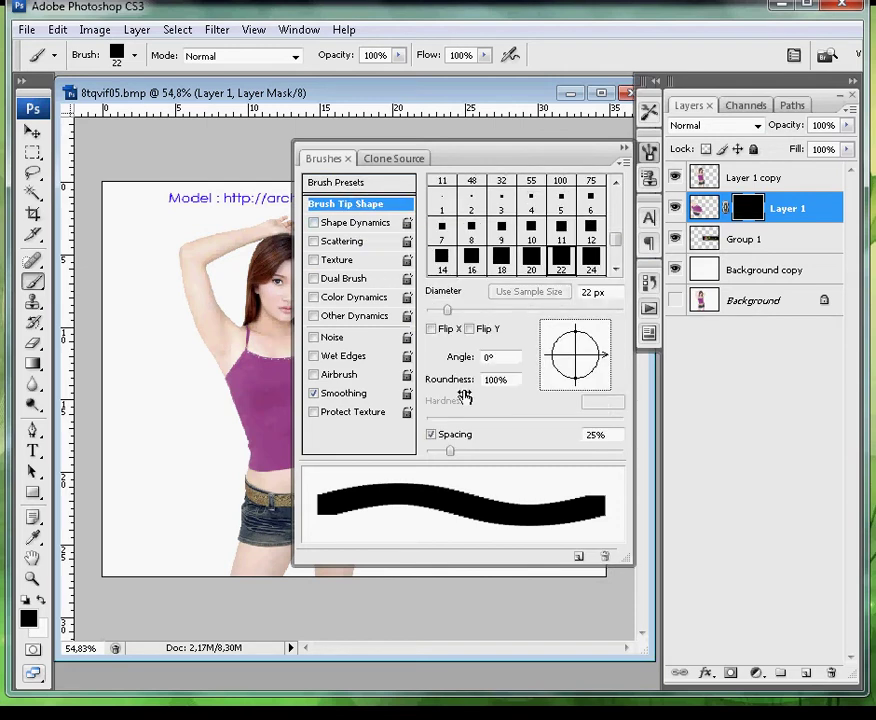
mouse_move(452, 453)
left_mouse_down()
mouse_move(592, 455)
mouse_move(565, 454)
mouse_move(575, 454)
left_mouse_up()
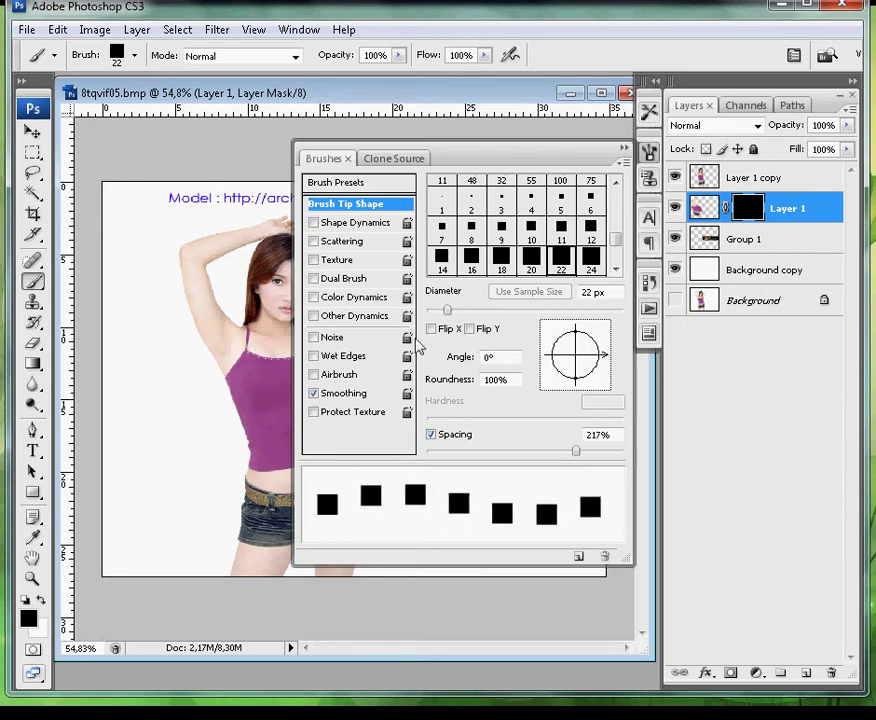
Enable Shape Dynamics with a raised minimum size, less angle jitter and roundness jitter.
left_click(314, 223)
left_click(349, 224)
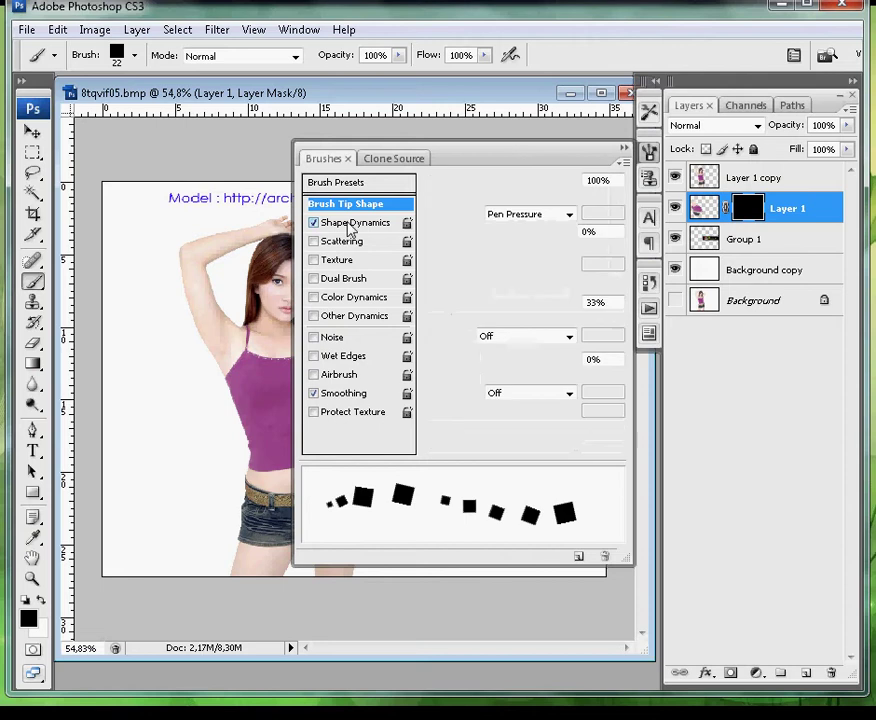
mouse_move(427, 247)
left_mouse_down()
mouse_move(570, 262)
mouse_move(507, 264)
left_mouse_up()
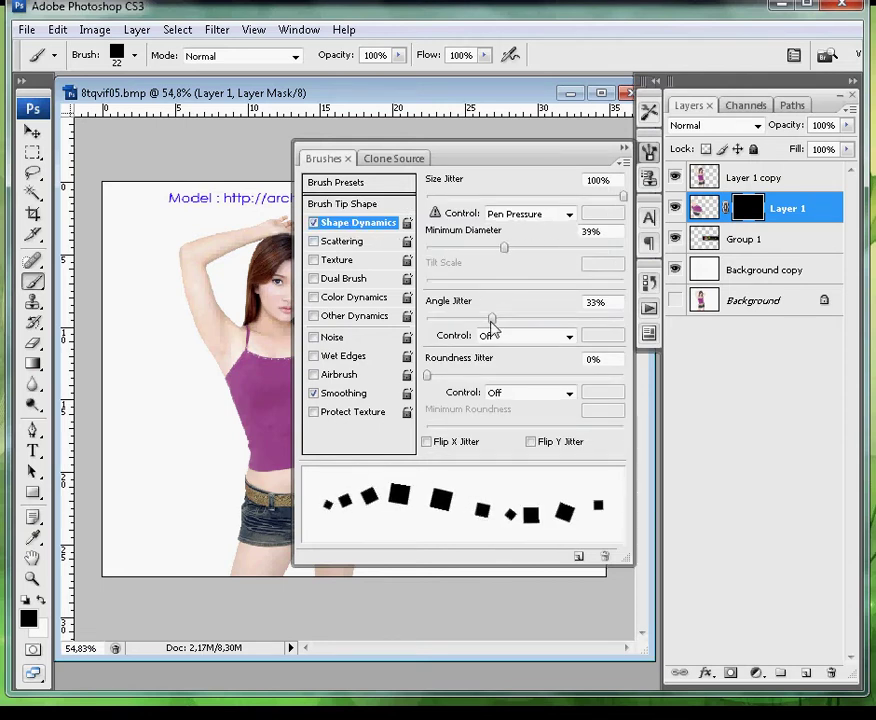
left_click_drag(492, 327, 458, 326)
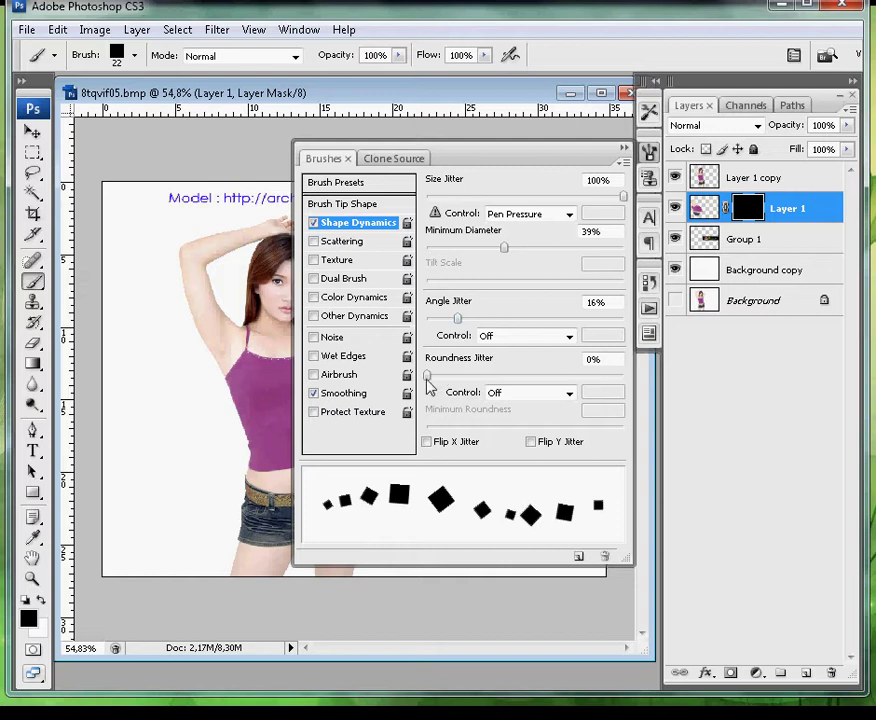
mouse_move(426, 379)
left_mouse_down()
mouse_move(572, 375)
mouse_move(510, 377)
left_mouse_up()
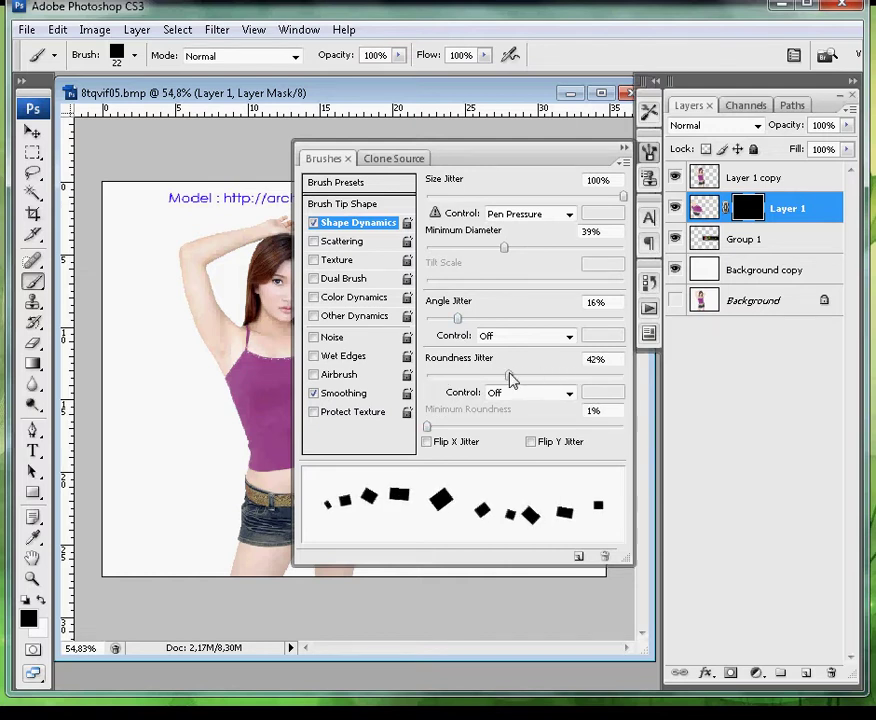
mouse_move(507, 252)
left_mouse_down()
mouse_move(567, 256)
mouse_move(516, 256)
mouse_move(547, 262)
left_mouse_up()
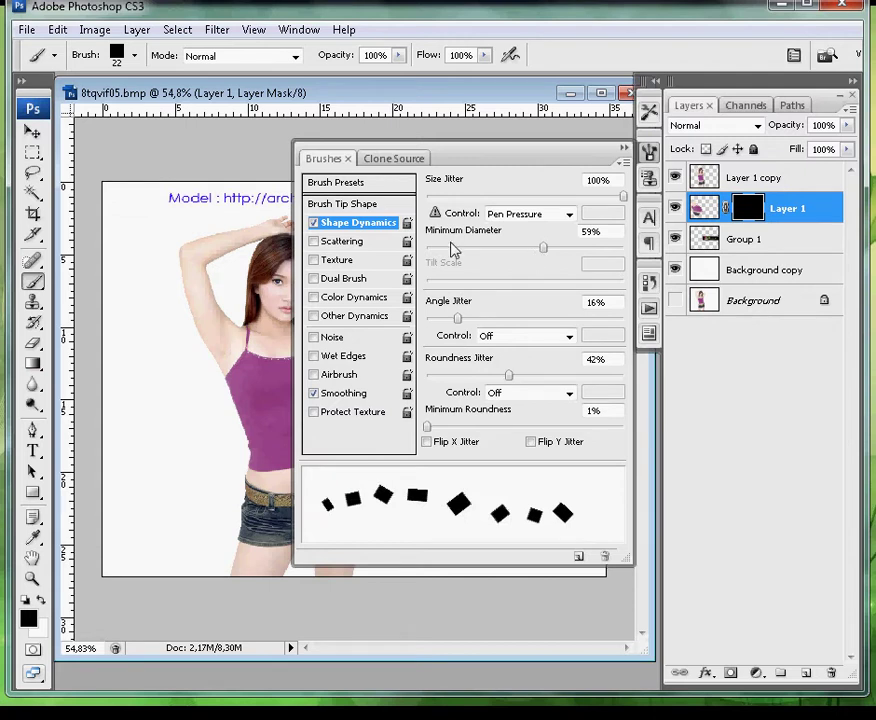
Enable Scattering at 232% around the stroke and close the Brushes panel.
left_click(314, 242)
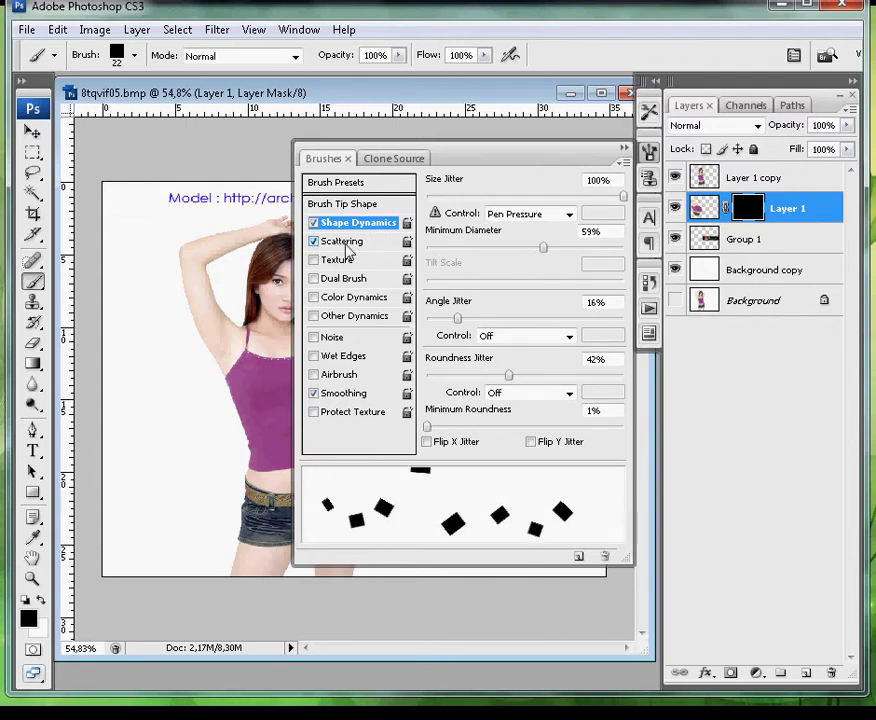
left_click(346, 244)
mouse_move(507, 196)
left_mouse_down()
mouse_move(427, 220)
mouse_move(472, 198)
left_mouse_up()
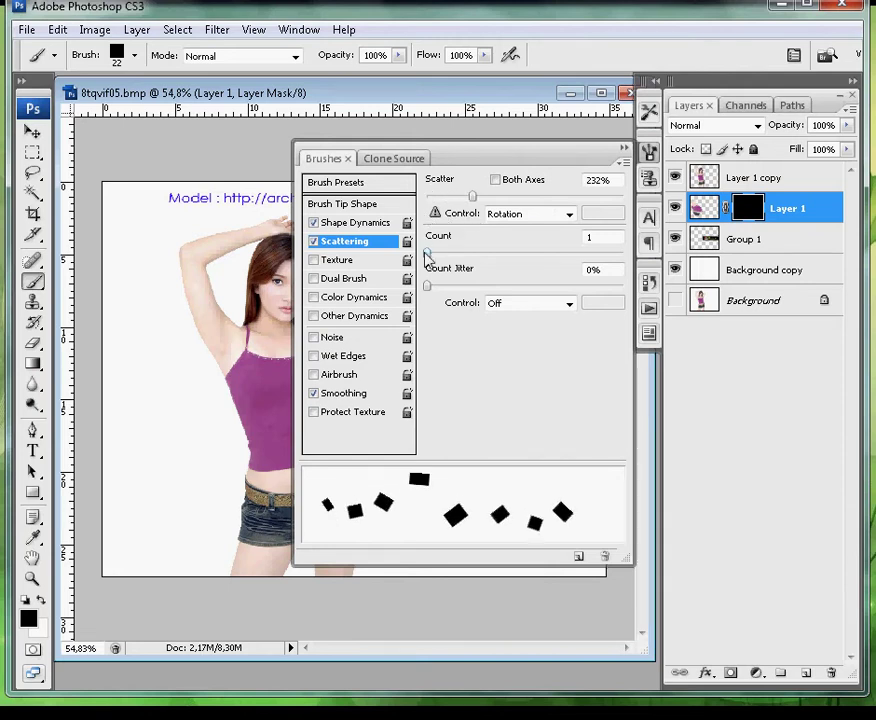
mouse_move(428, 252)
left_mouse_down()
mouse_move(454, 254)
mouse_move(430, 260)
mouse_move(461, 286)
mouse_move(434, 286)
left_mouse_up()
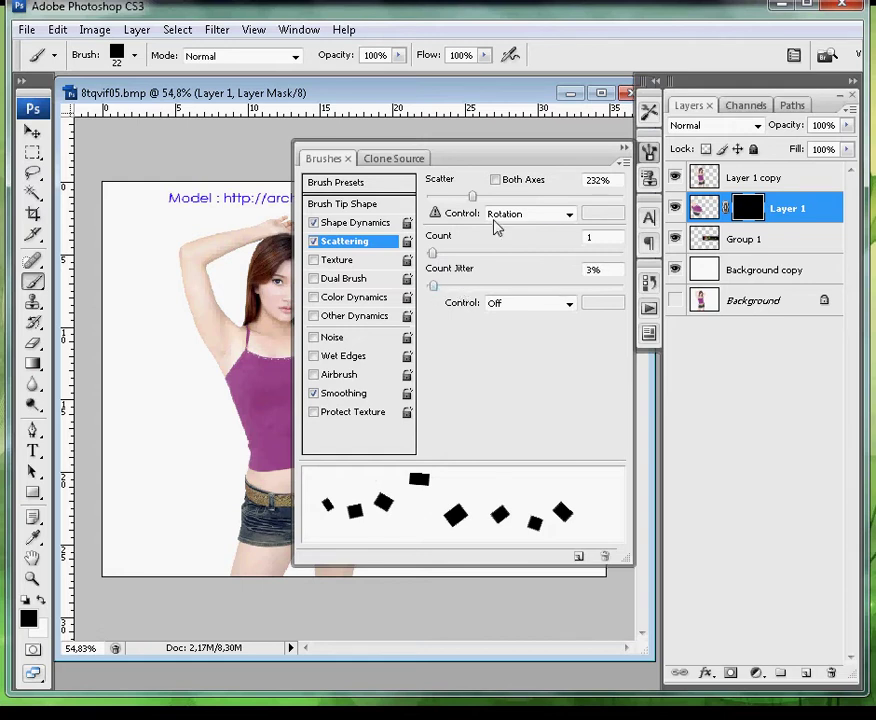
left_click(624, 149)
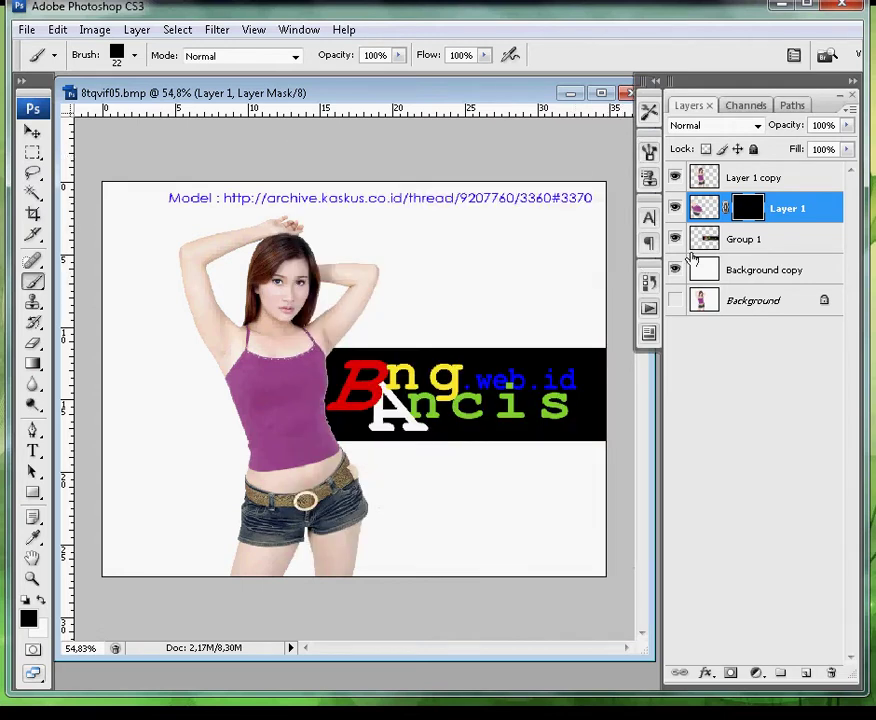
Target Layer 1's mask, zoom in on the model, set white and a 9 px brush.
double_click(751, 213)
left_click(684, 200)
right_click(147, 263)
left_click_drag(190, 303, 183, 303)
key("Return")
scroll(160, 290, "up", 3)
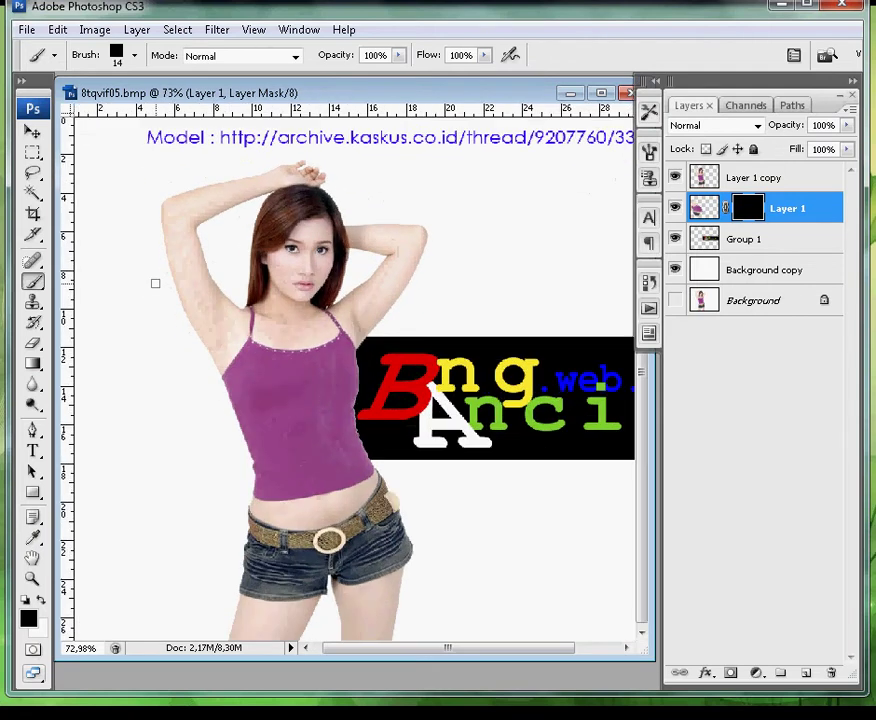
scroll(160, 260, "up", 3)
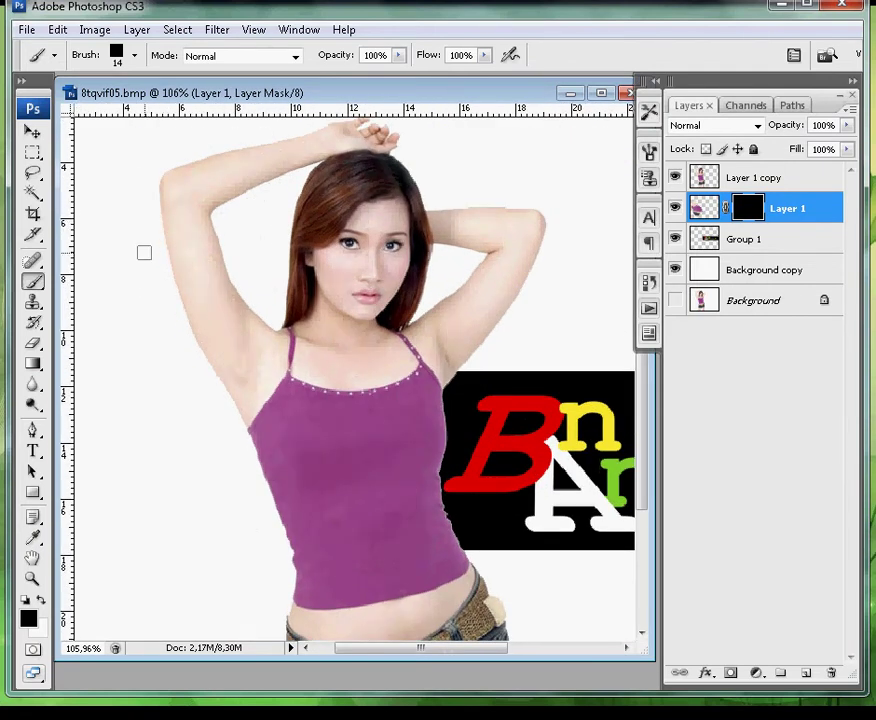
left_click(42, 600)
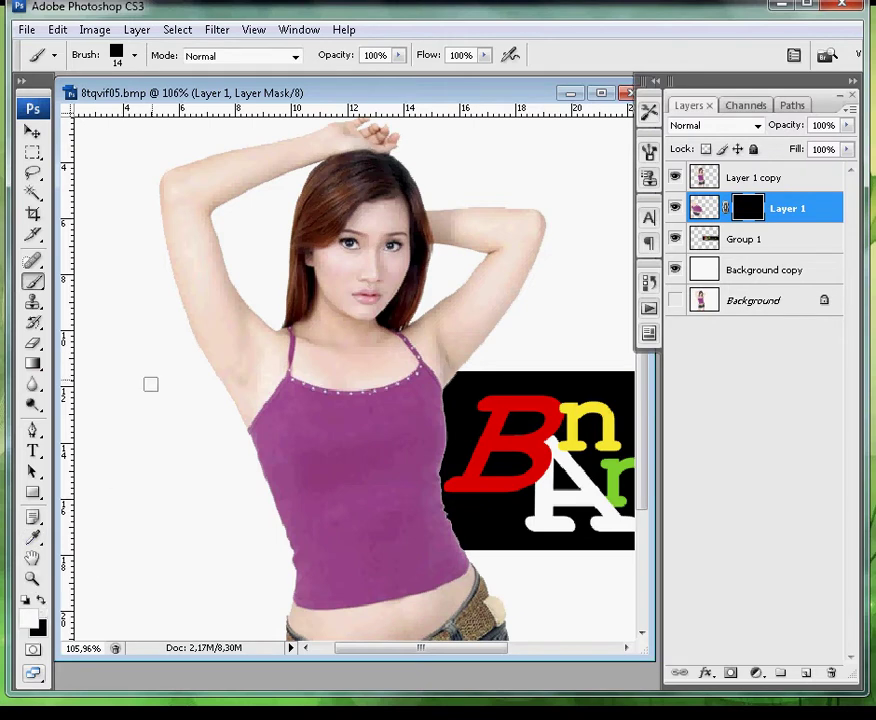
right_click(150, 207)
left_click_drag(187, 243, 181, 243)
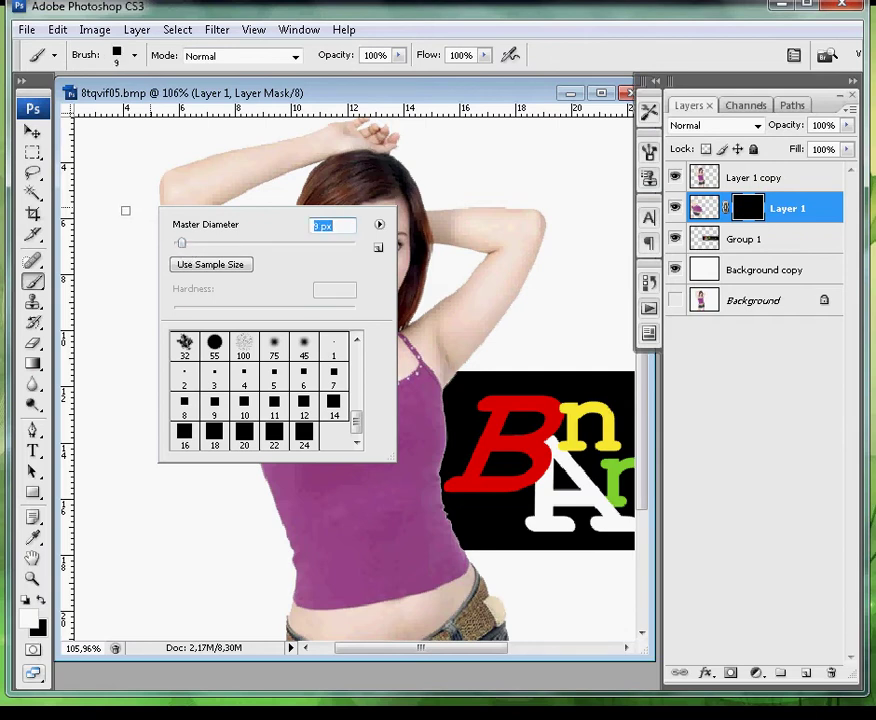
key("Return")
Paint square fragments down the left arm's outer edge and the leg's left edge.
mouse_move(150, 205)
left_mouse_down()
mouse_move(156, 295)
mouse_move(201, 393)
mouse_move(252, 459)
mouse_move(185, 330)
left_mouse_up()
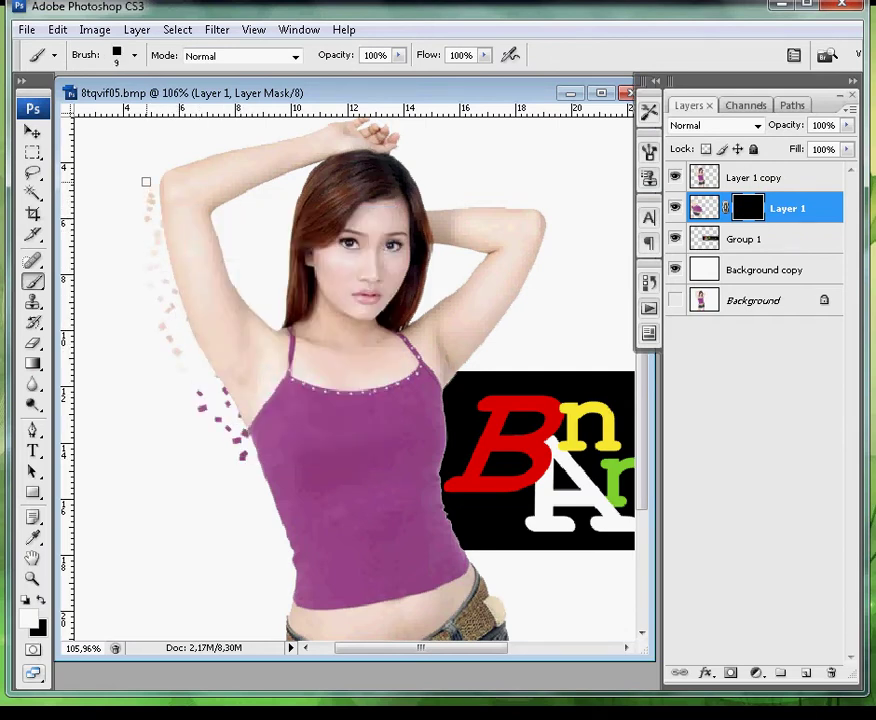
mouse_move(152, 287)
left_mouse_down()
mouse_move(217, 473)
mouse_move(279, 573)
left_mouse_up()
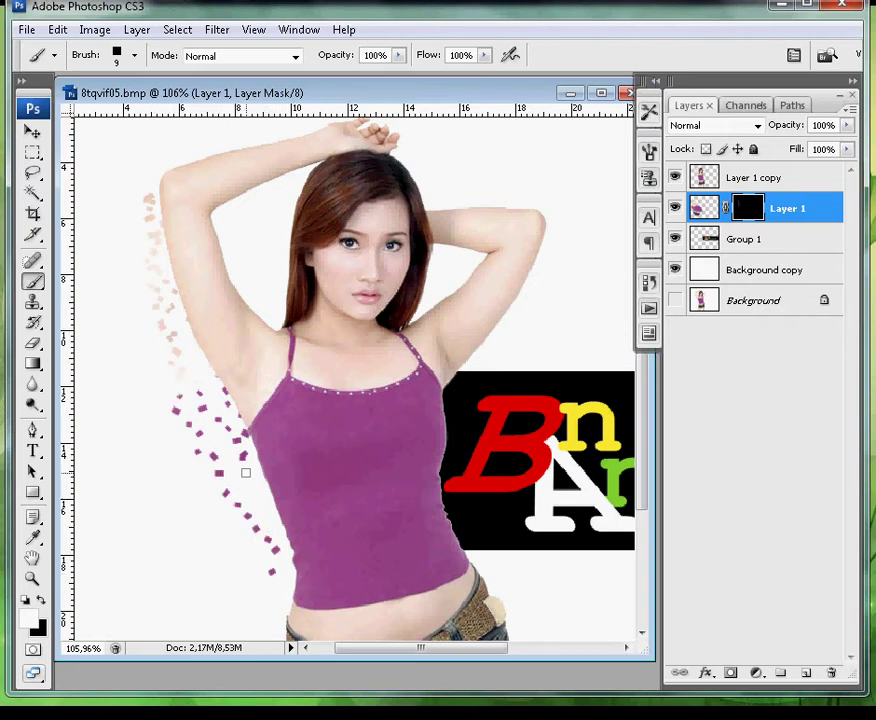
key("ctrl+z")
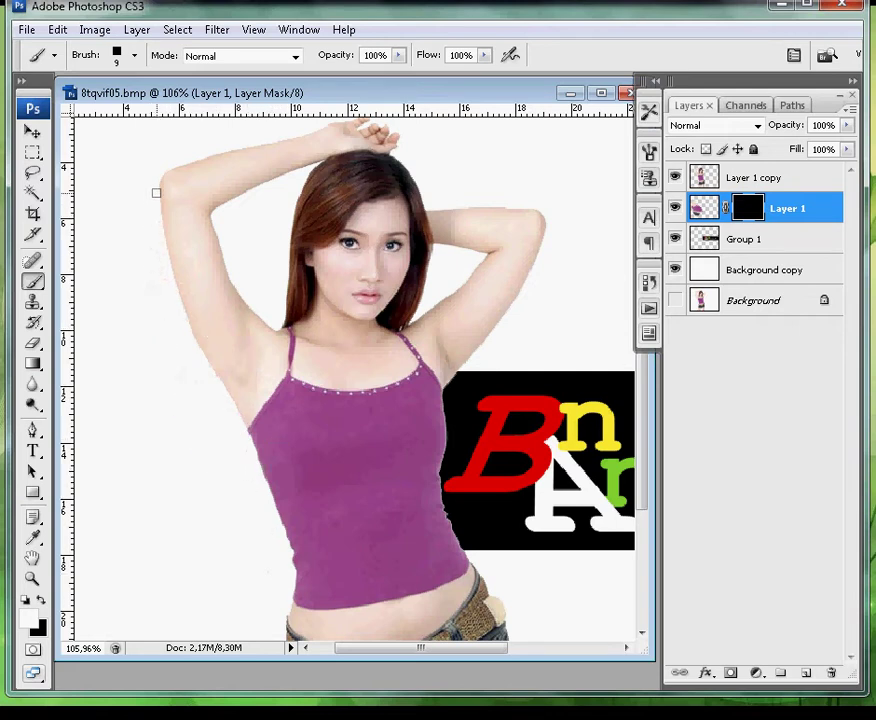
mouse_move(156, 192)
left_mouse_down()
mouse_move(211, 397)
mouse_move(274, 547)
mouse_move(280, 594)
left_mouse_up()
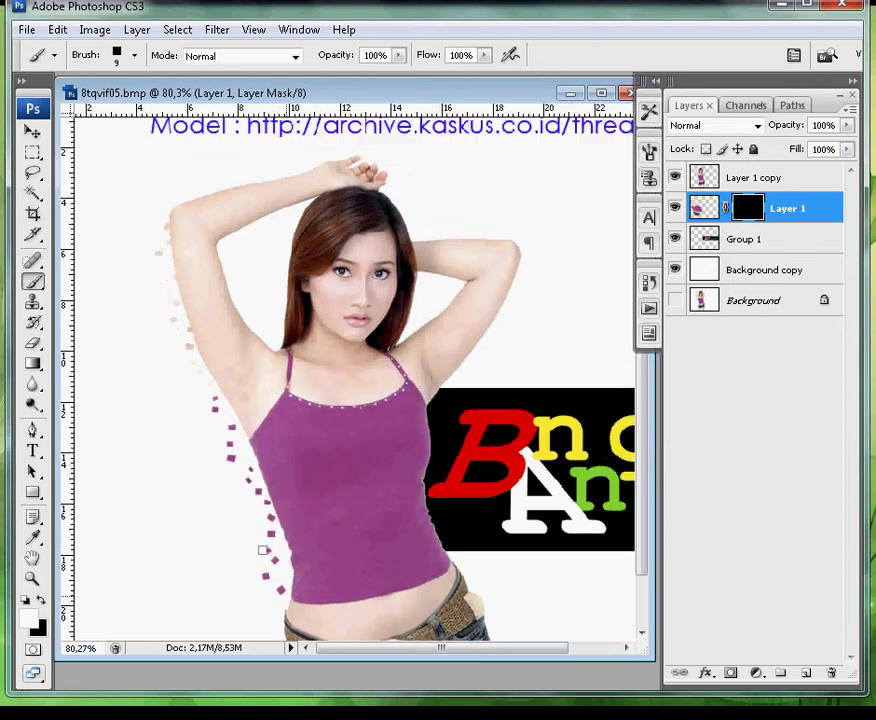
scroll(262, 550, "down", 1)
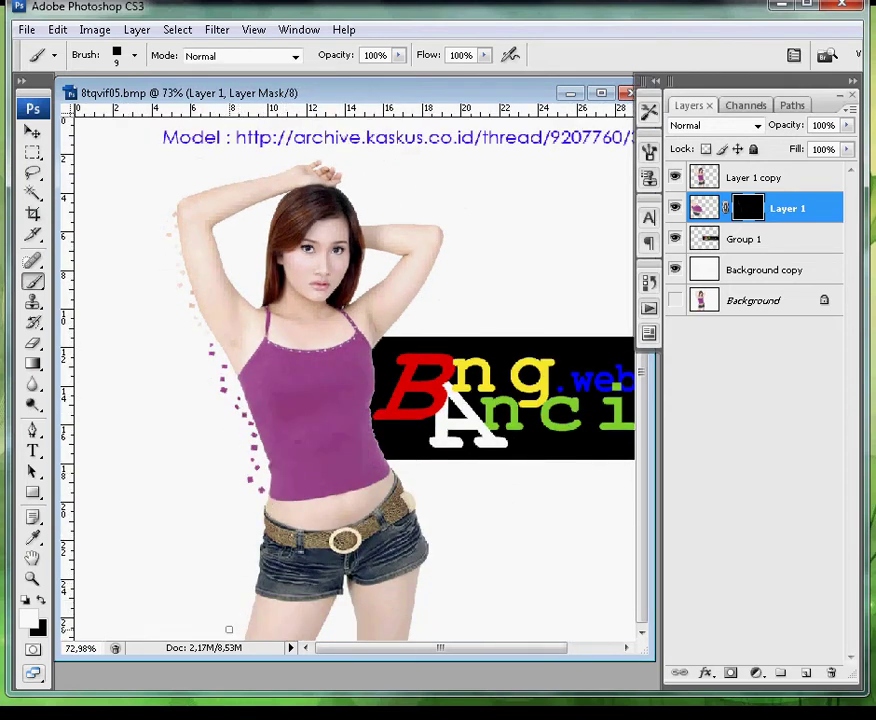
left_click_drag(229, 629, 254, 562)
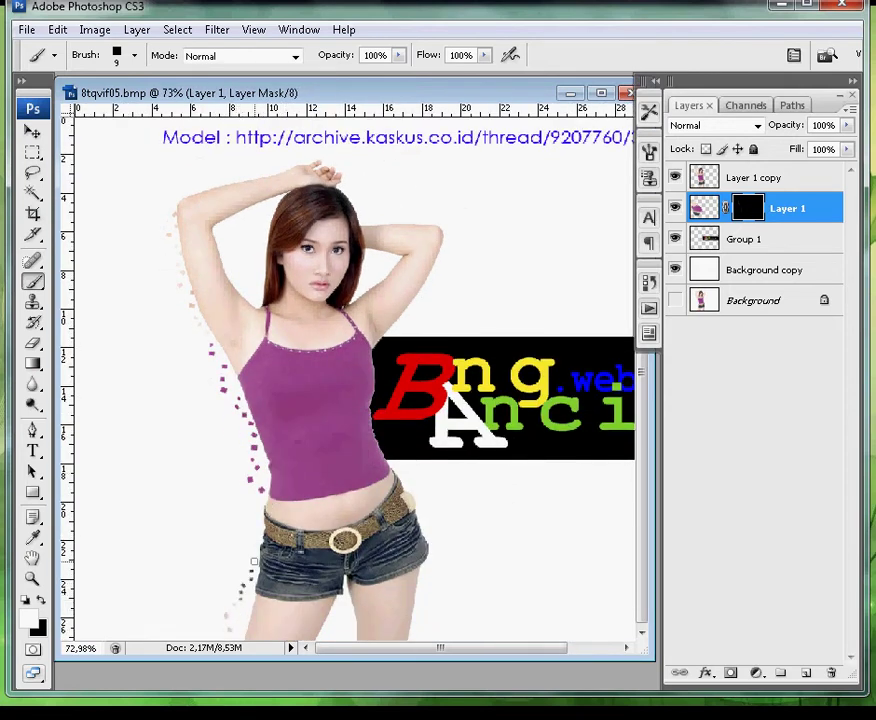
Enlarge the brush and paint scattered squares down the model's left side and hip.
right_click(203, 451)
left_click_drag(220, 475, 229, 477)
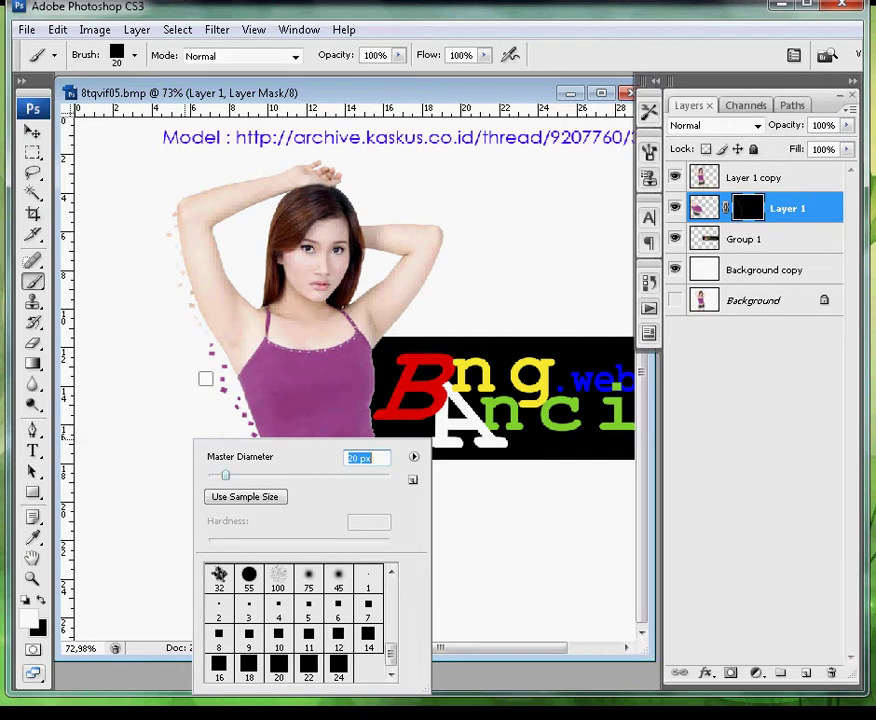
mouse_move(161, 249)
left_mouse_down()
mouse_move(231, 618)
mouse_move(247, 597)
left_mouse_up()
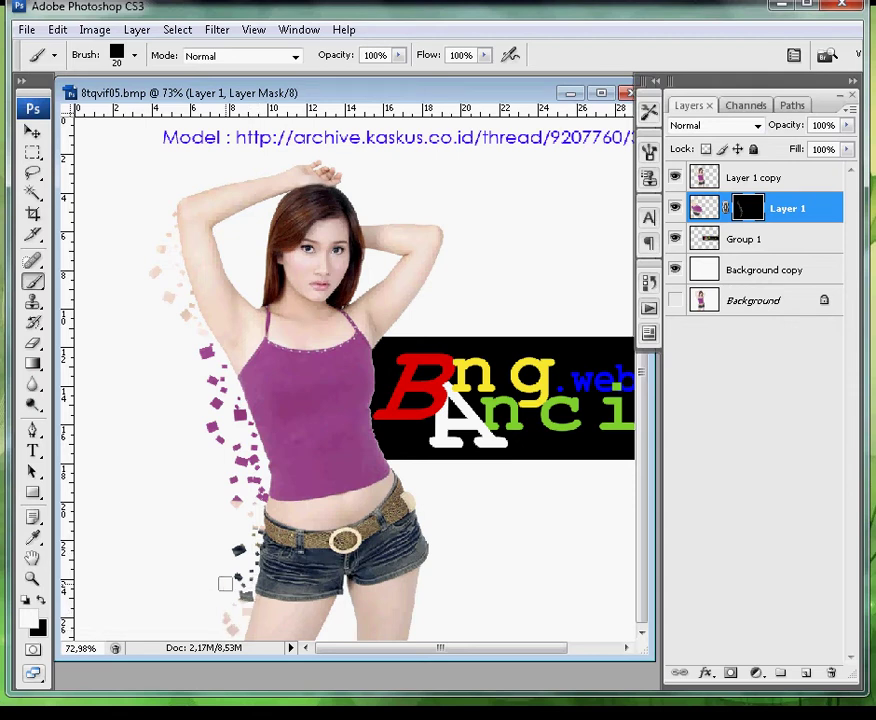
left_click_drag(237, 530, 213, 492)
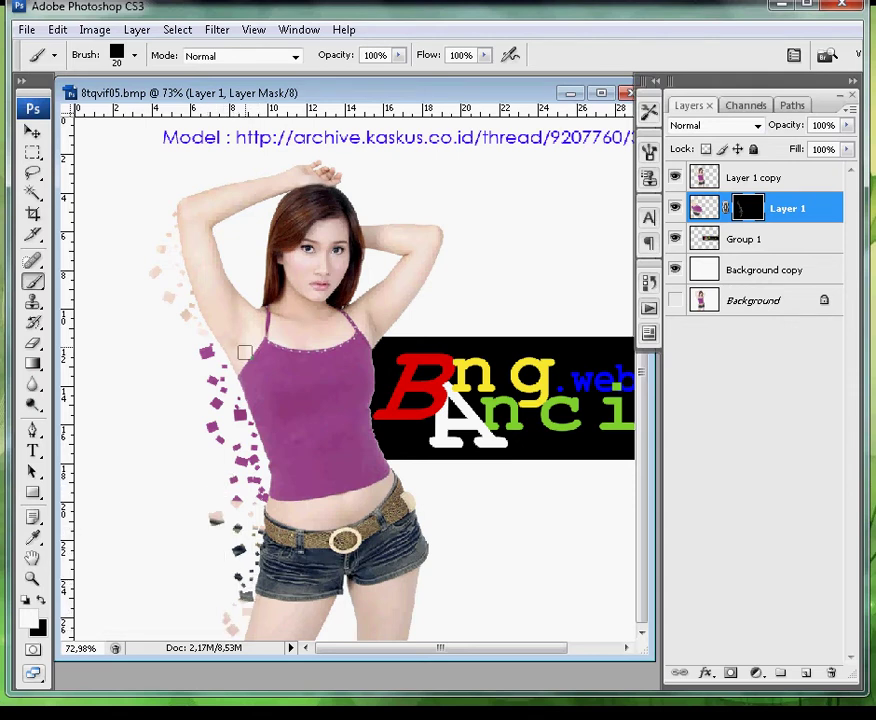
Set Scattering to 536% with count 3 and Minimum Diameter to 65%.
left_click(299, 31)
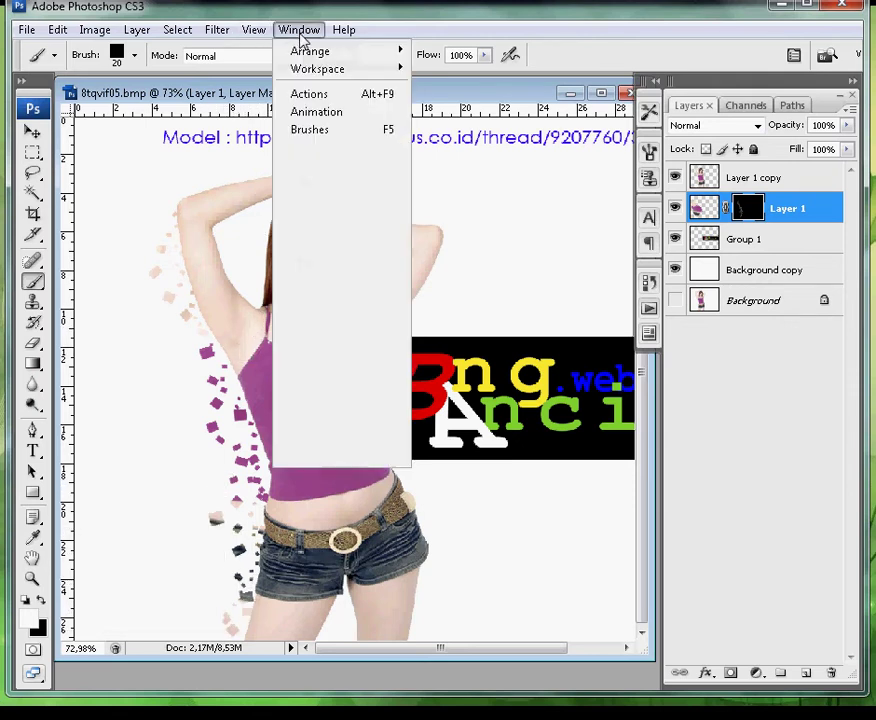
left_click(318, 131)
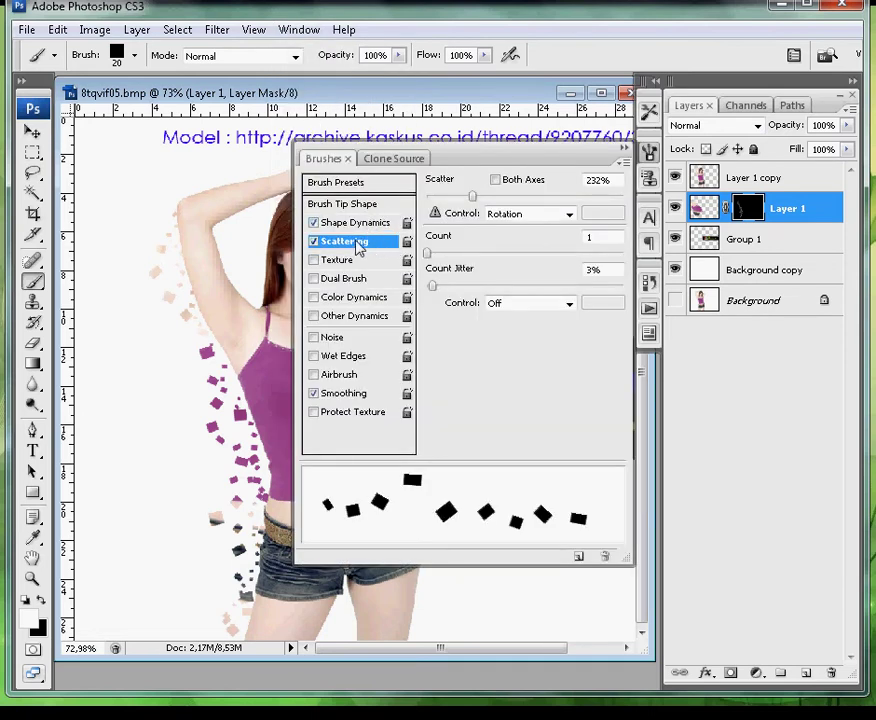
mouse_move(472, 199)
left_mouse_down()
mouse_move(626, 208)
mouse_move(535, 210)
left_mouse_up()
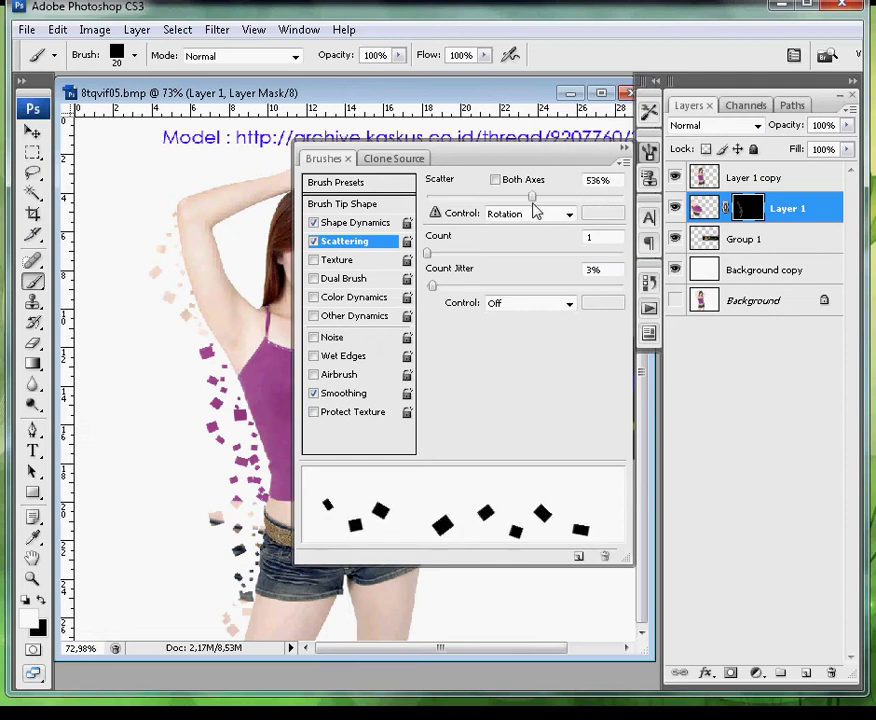
left_click(366, 223)
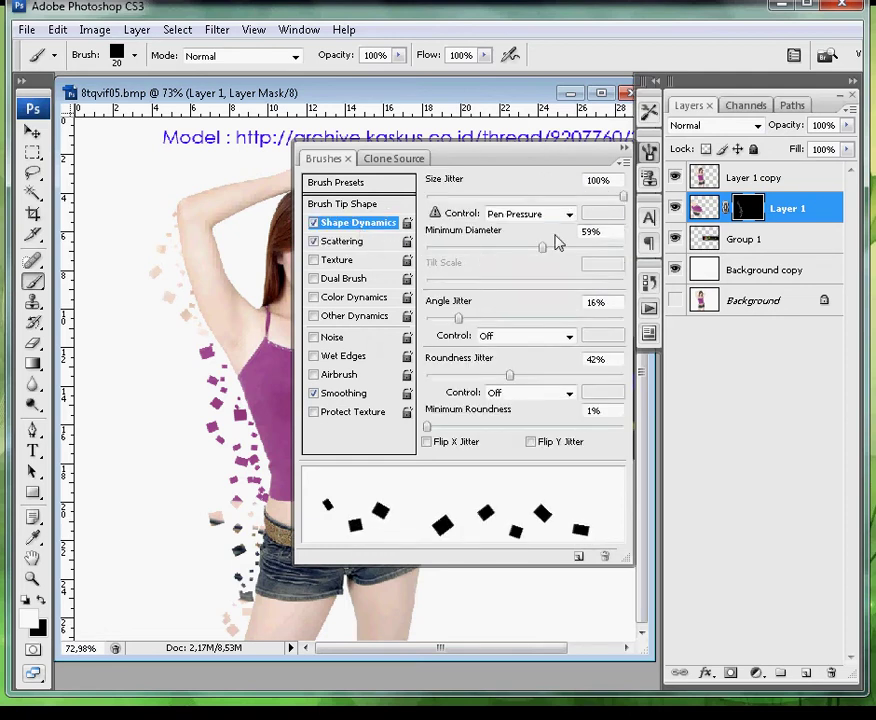
mouse_move(546, 250)
left_mouse_down()
mouse_move(401, 254)
mouse_move(622, 260)
mouse_move(401, 283)
mouse_move(581, 270)
mouse_move(558, 273)
left_mouse_up()
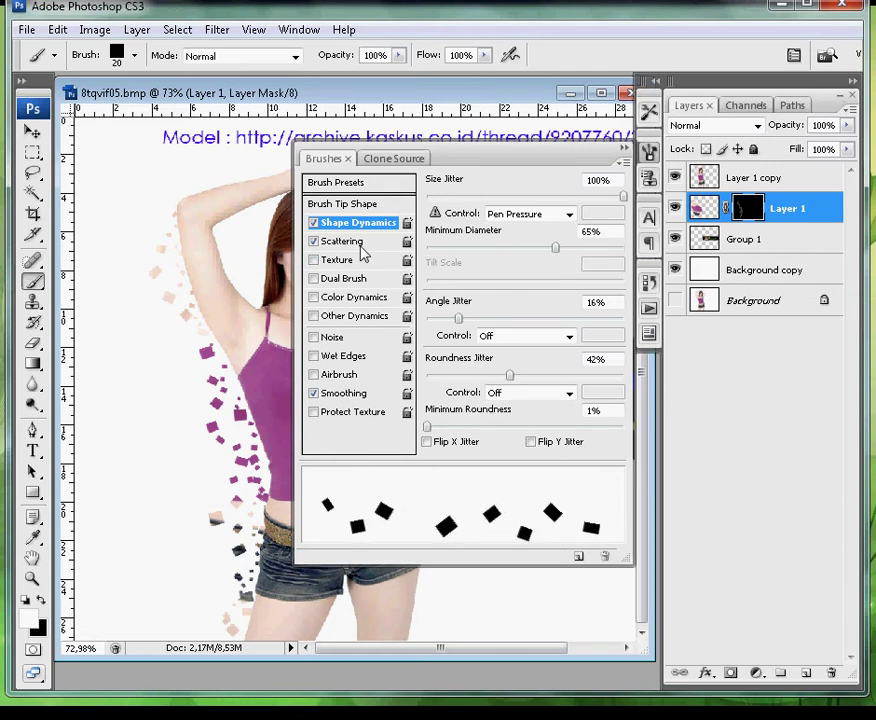
left_click(364, 207)
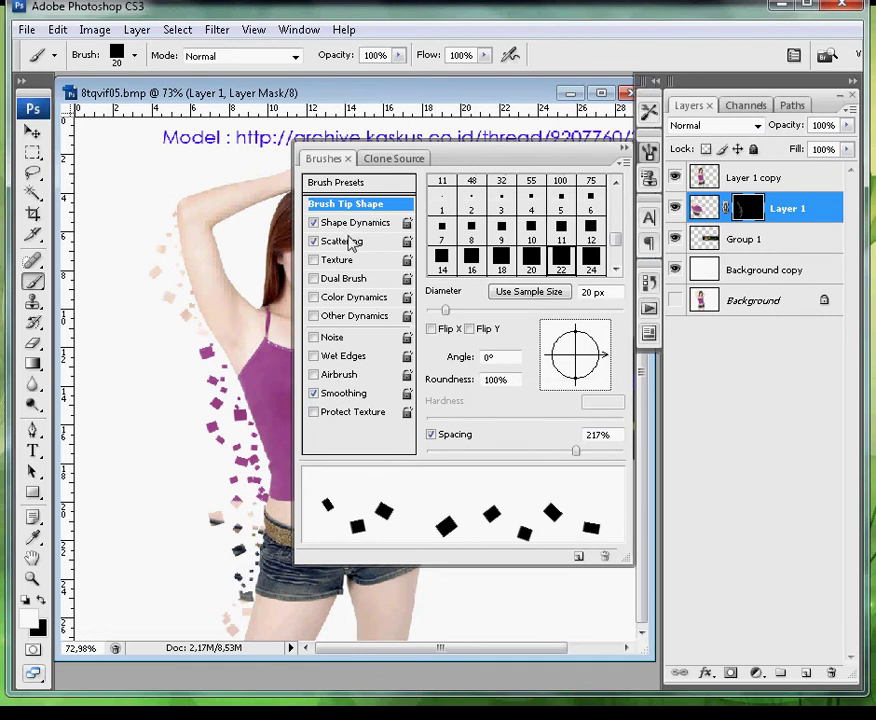
left_click(350, 242)
left_click_drag(430, 254, 451, 263)
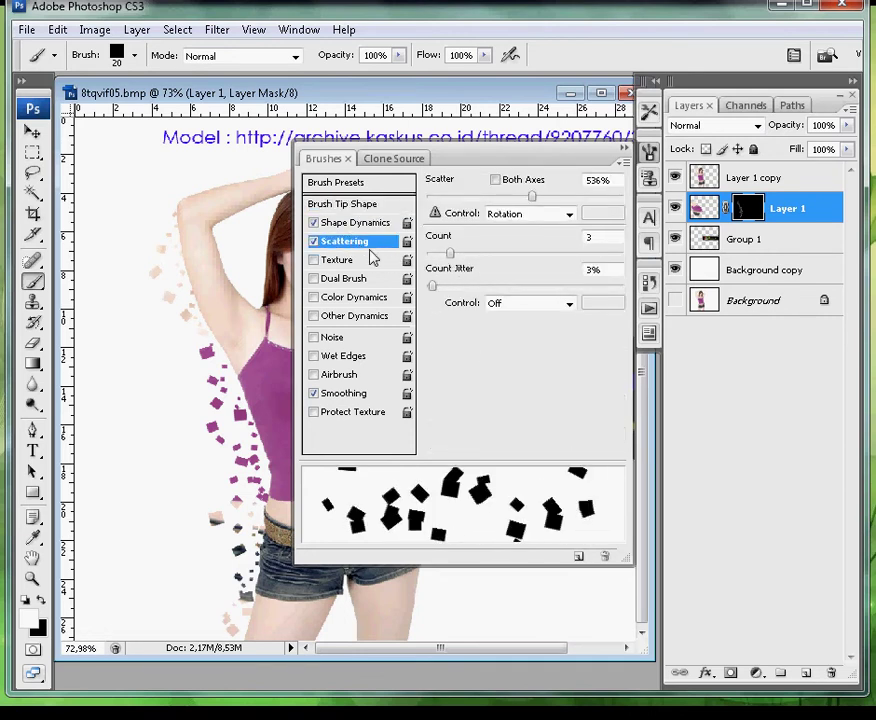
Raise Angle Jitter to 30% and Roundness Jitter to 27%, then close the panel.
left_click(335, 222)
left_click_drag(459, 318, 486, 318)
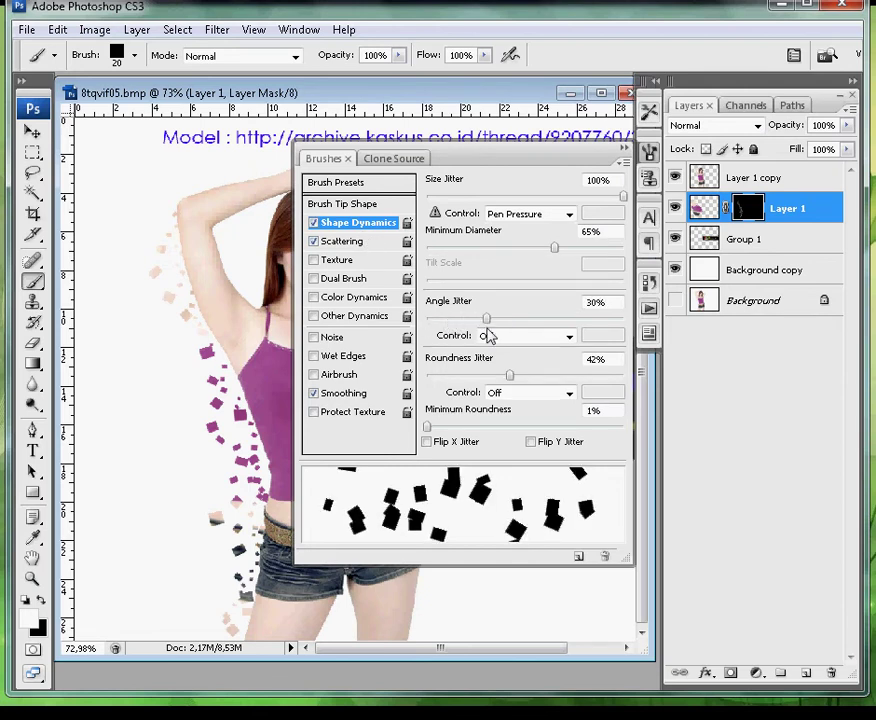
mouse_move(511, 377)
left_mouse_down()
mouse_move(550, 377)
mouse_move(478, 410)
mouse_move(481, 398)
left_mouse_up()
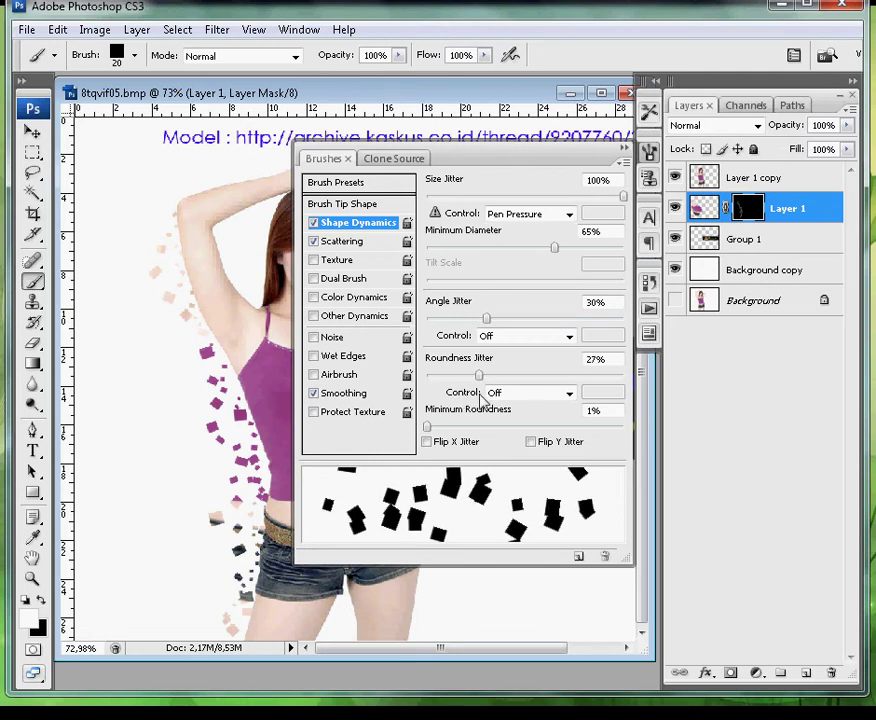
left_click(623, 152)
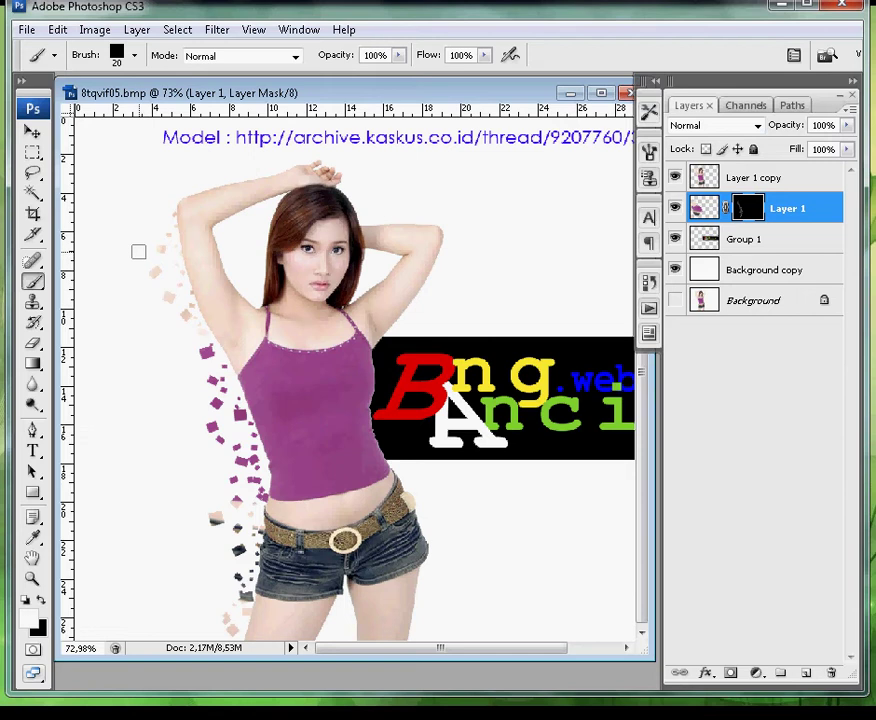
Paint purple square fragments left of the model's shoulder, waist and torso with a 15 px brush.
mouse_move(138, 252)
left_mouse_down()
mouse_move(123, 327)
mouse_move(156, 407)
mouse_move(127, 509)
mouse_move(163, 600)
left_mouse_up()
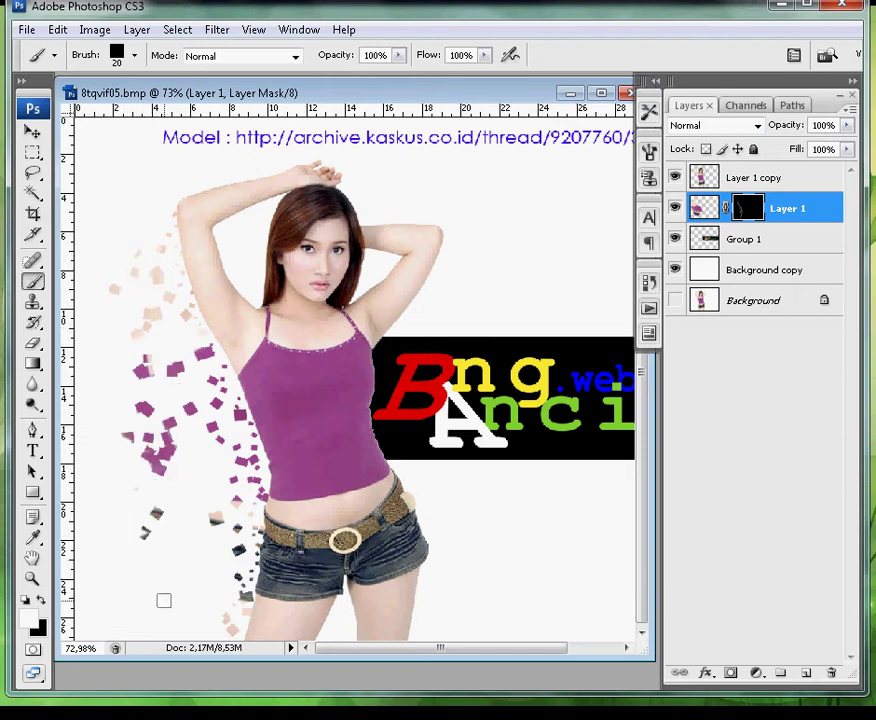
key("ctrl+minus")
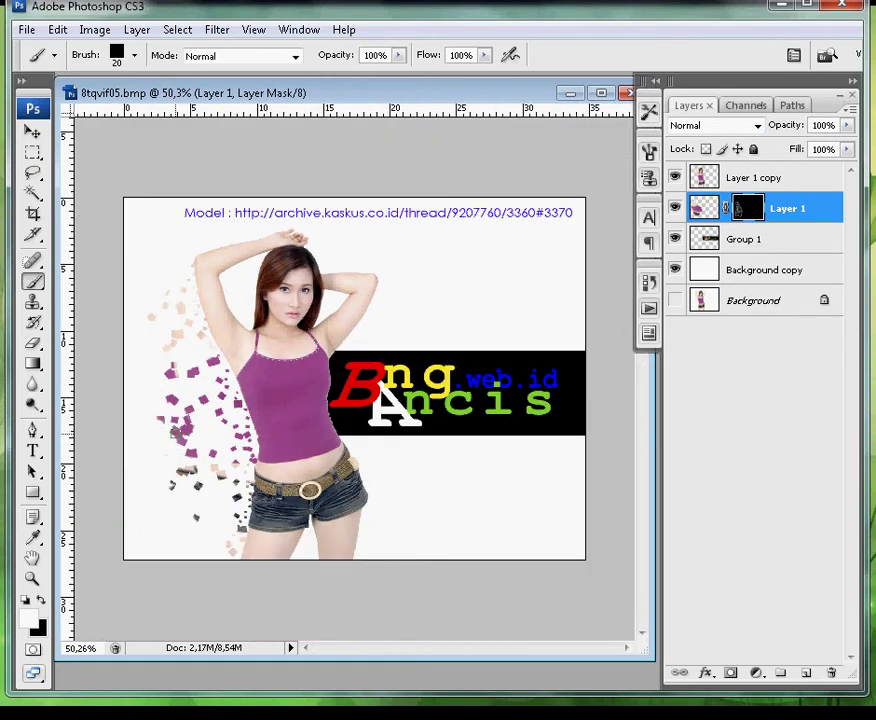
left_click_drag(202, 428, 240, 441)
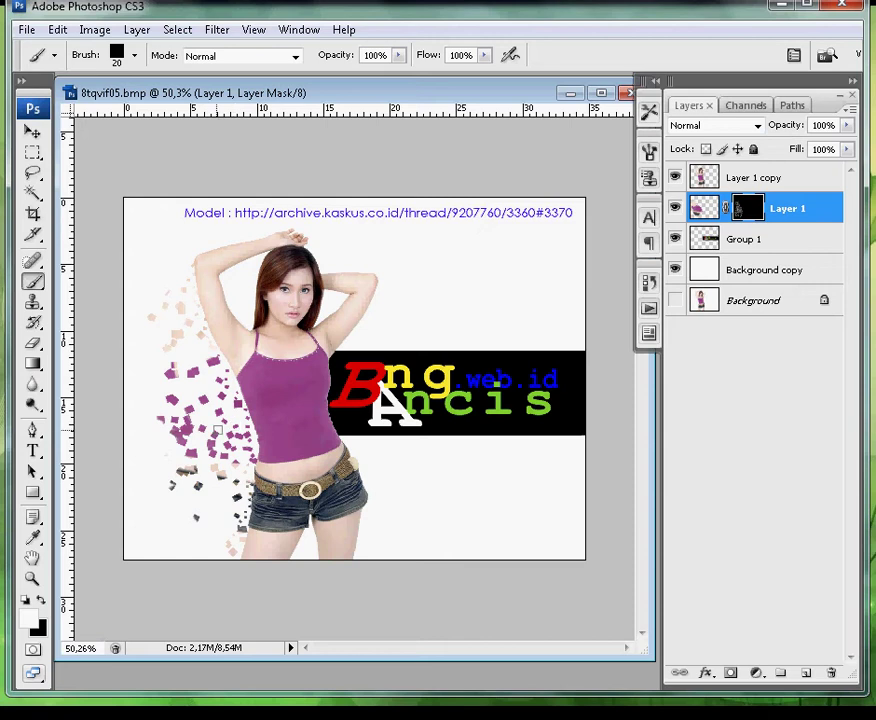
key("bracketright")
key("bracketright")
key("bracketright")
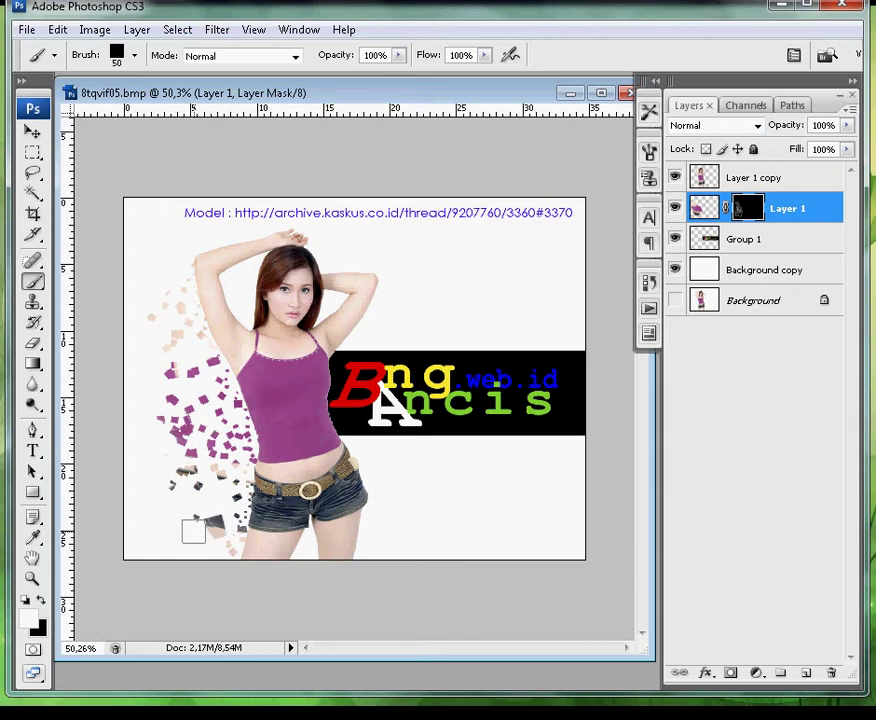
key("bracketleft")
key("bracketleft")
key("bracketleft")
left_click_drag(216, 500, 150, 295)
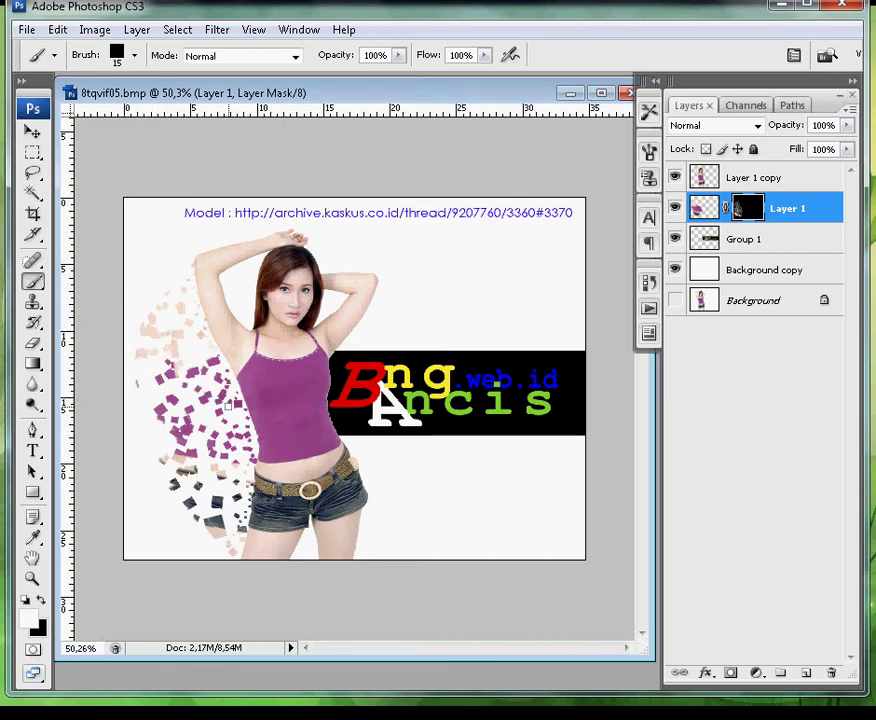
left_click_drag(158, 348, 160, 396)
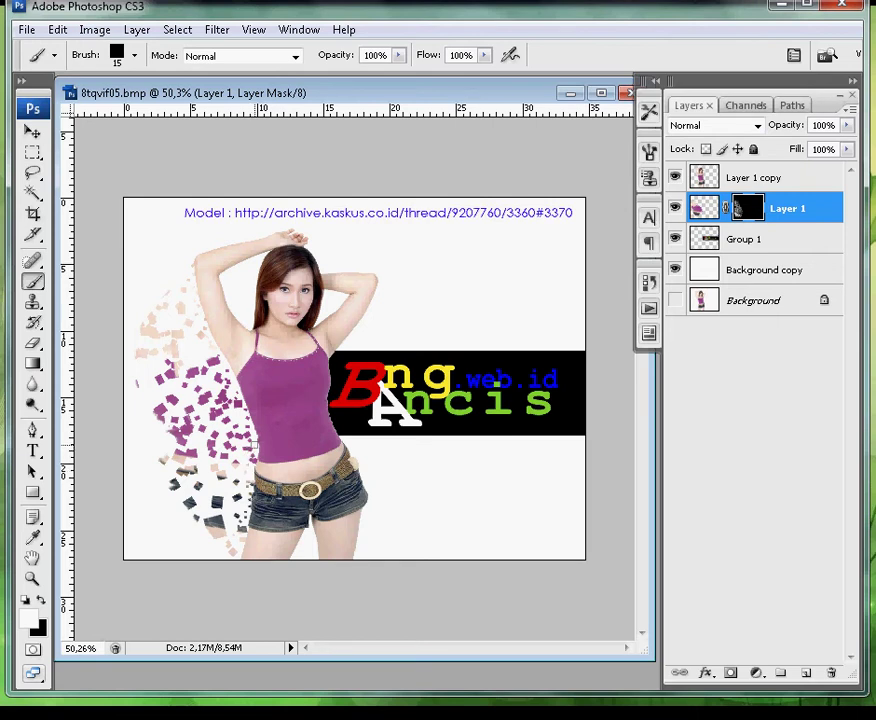
scroll(237, 383, "up", 1)
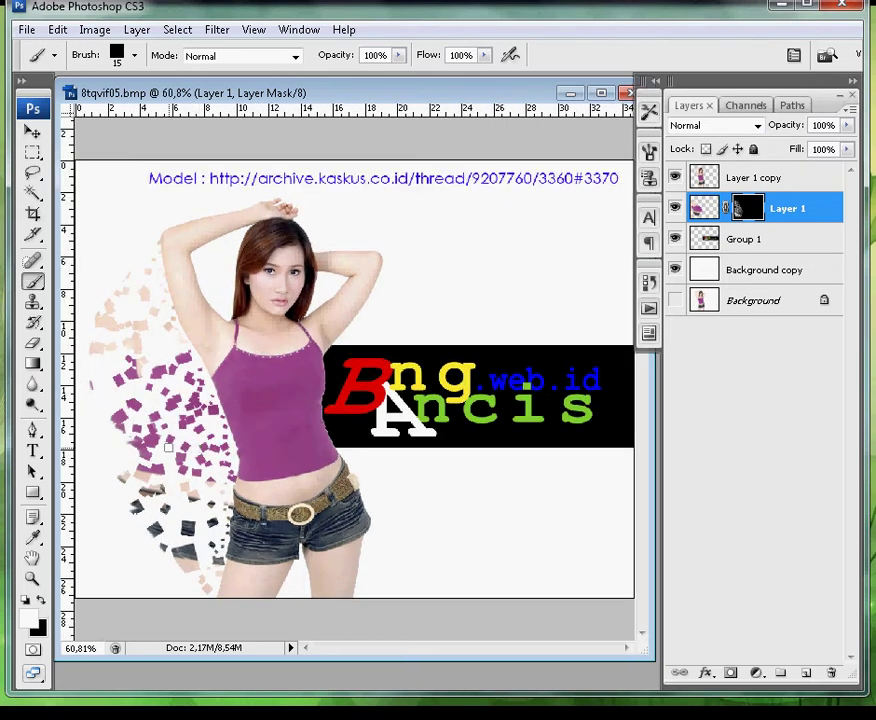
scroll(168, 447, "up", 1)
scroll(168, 447, "up", 1)
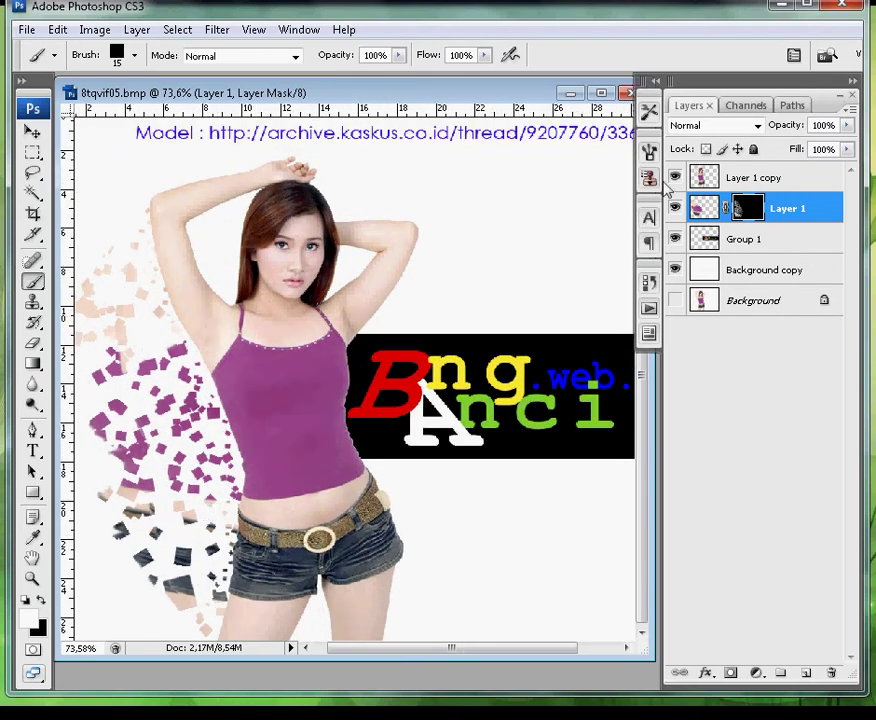
Select Layer 1 copy and add a Reveal All layer mask to it.
left_click(674, 178)
left_click(674, 178)
left_click(754, 181)
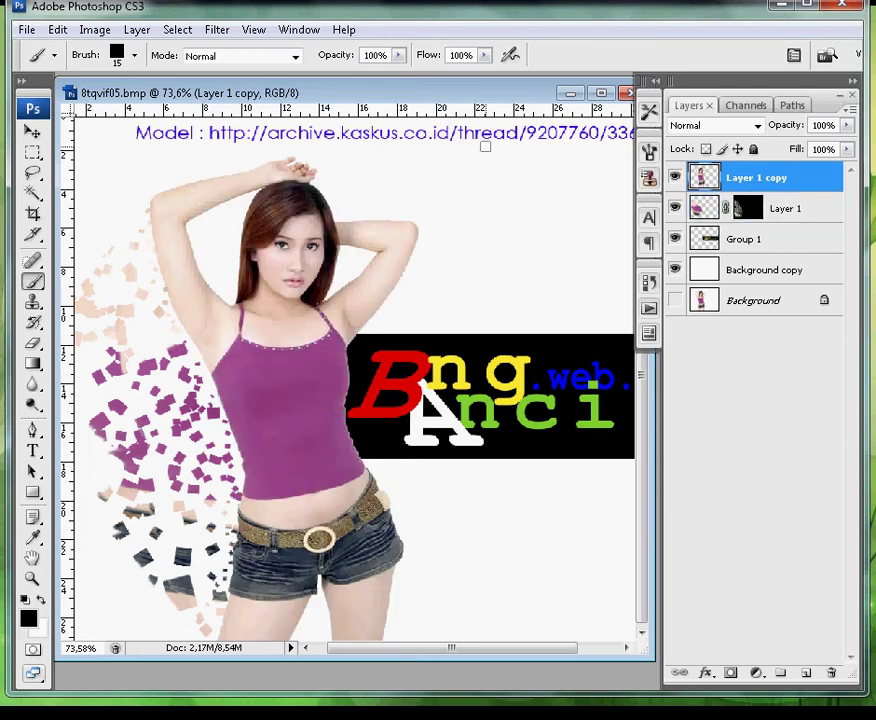
left_click(96, 30)
mouse_move(137, 30)
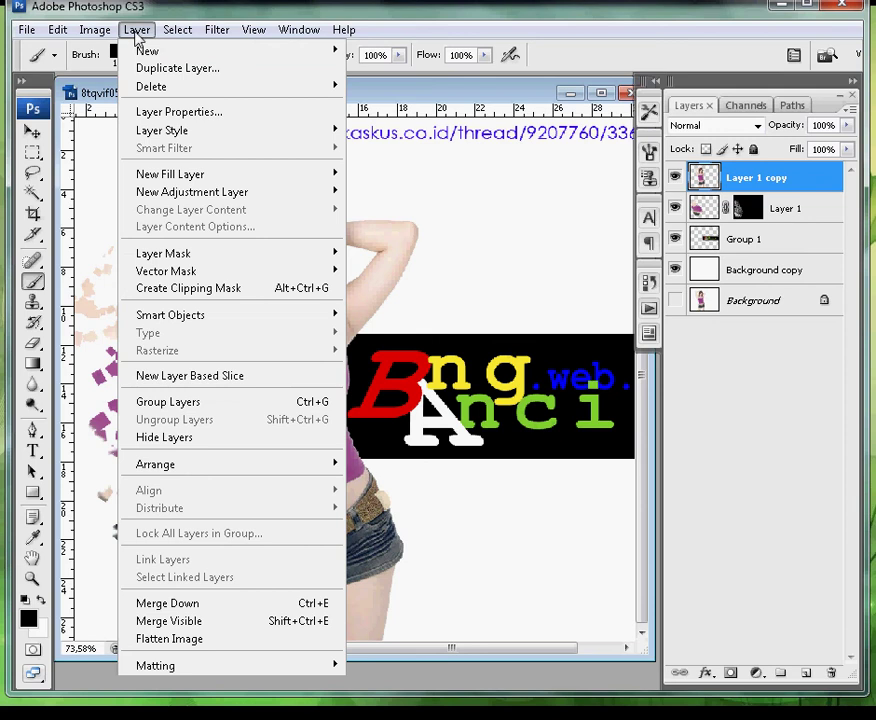
mouse_move(163, 253)
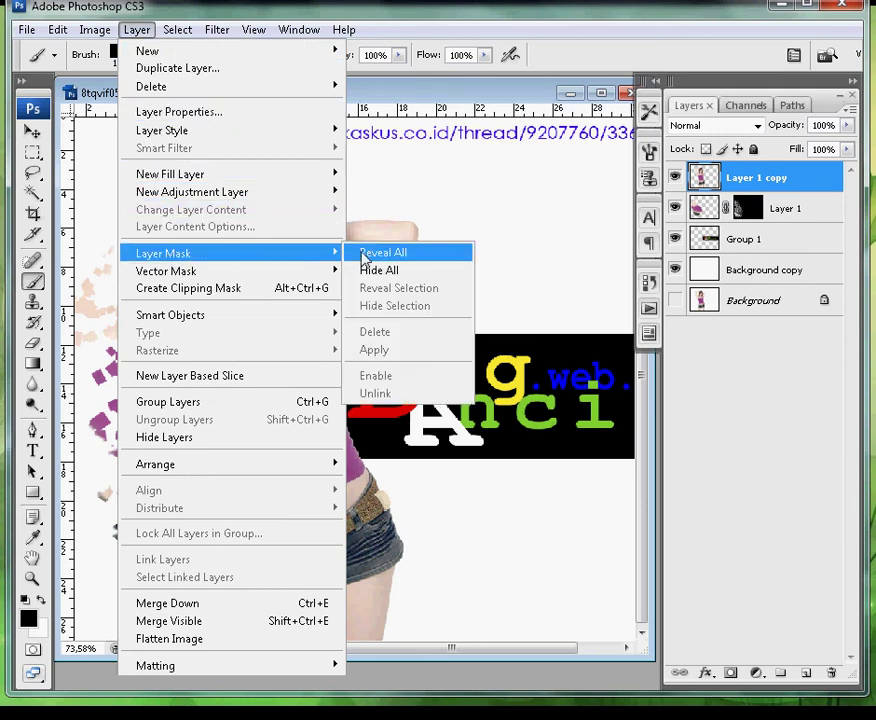
left_click(372, 256)
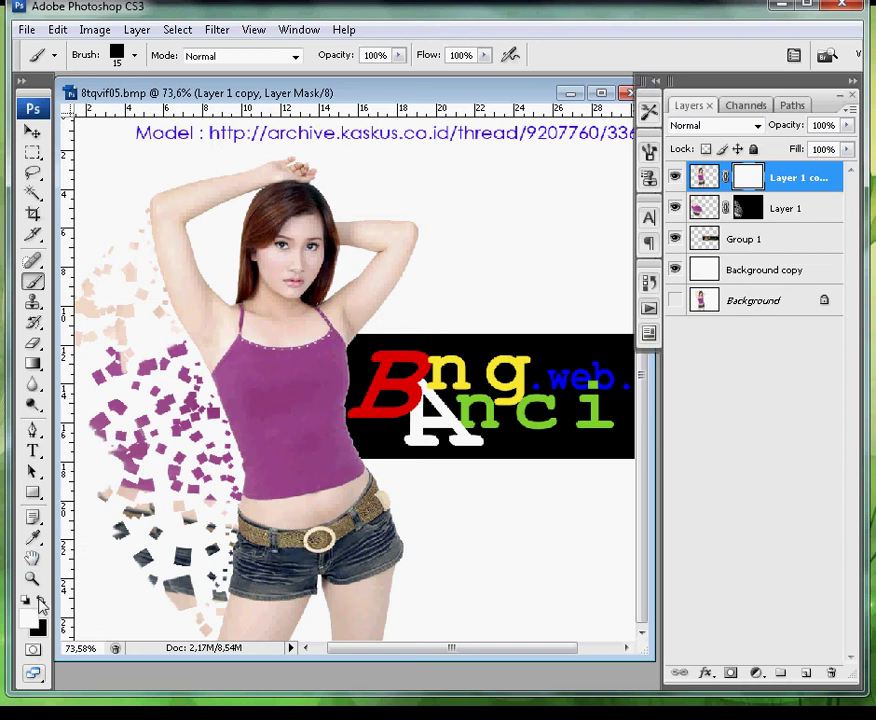
Set black as the painting colour and shrink the brush to 11 px.
left_click(41, 601)
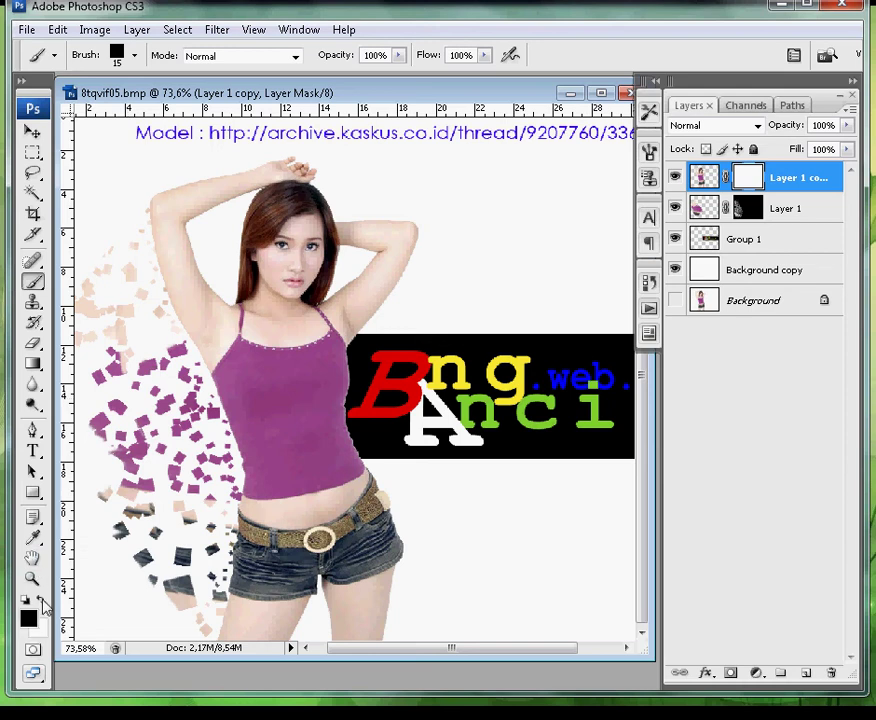
right_click(151, 238)
left_click_drag(189, 279, 186, 279)
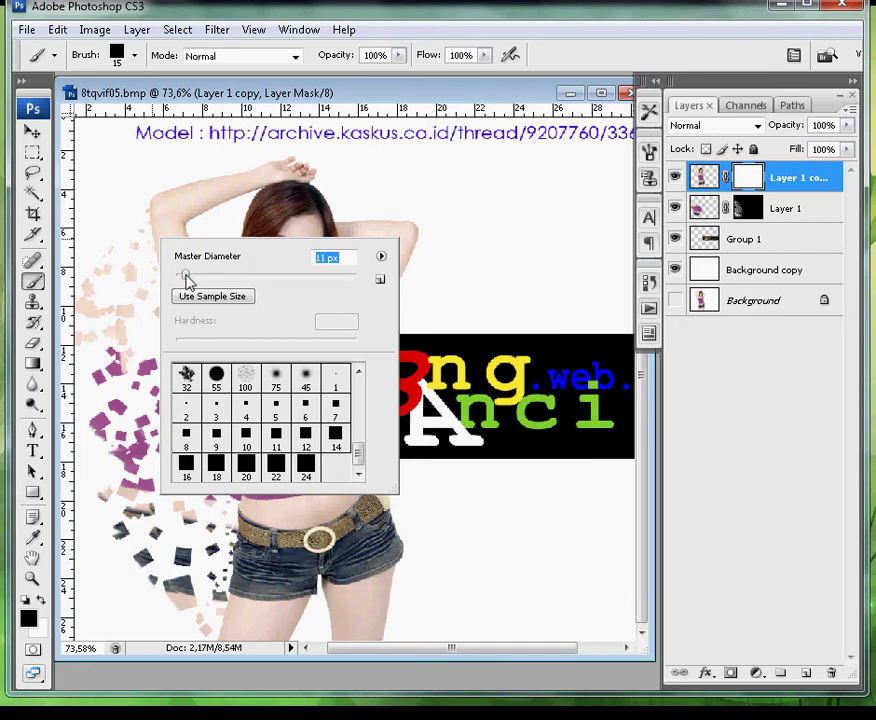
key("Return")
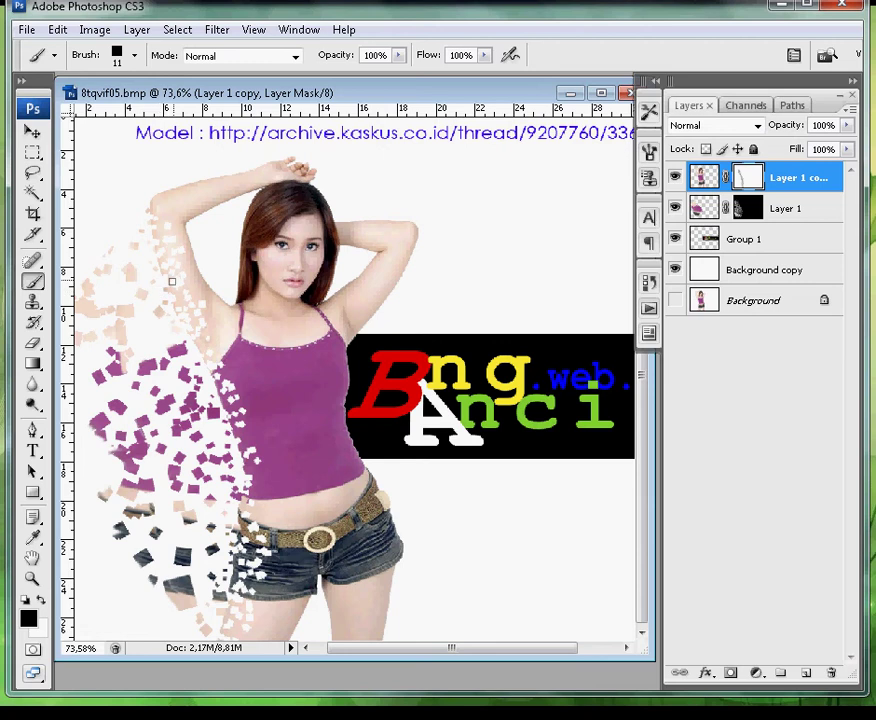
Paint square fragments over the purple top, belly and belt with a 20 px brush.
key("bracketright")
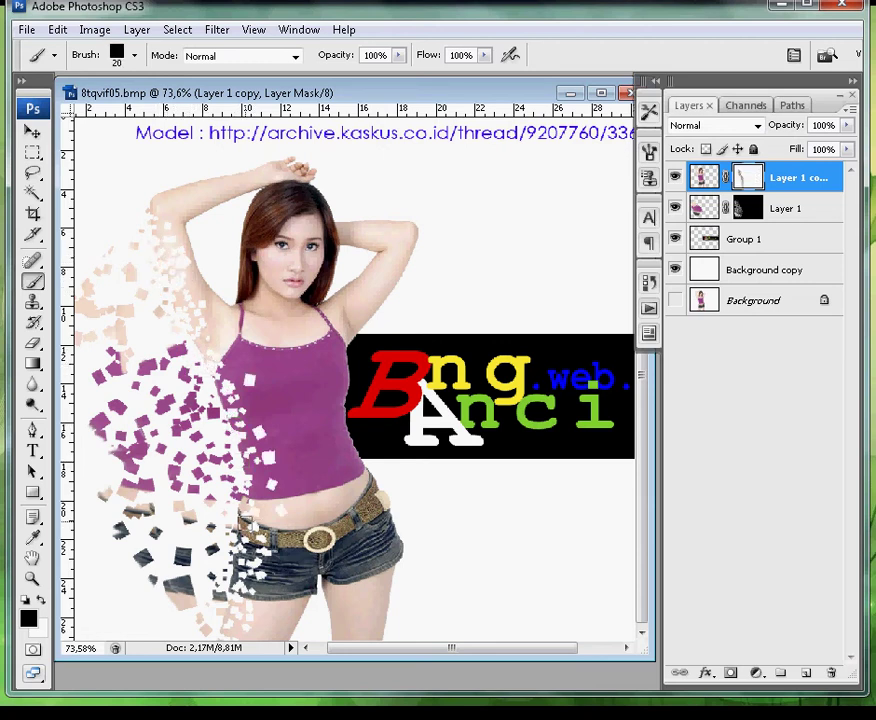
left_click_drag(250, 375, 253, 478)
left_click_drag(270, 562, 283, 575)
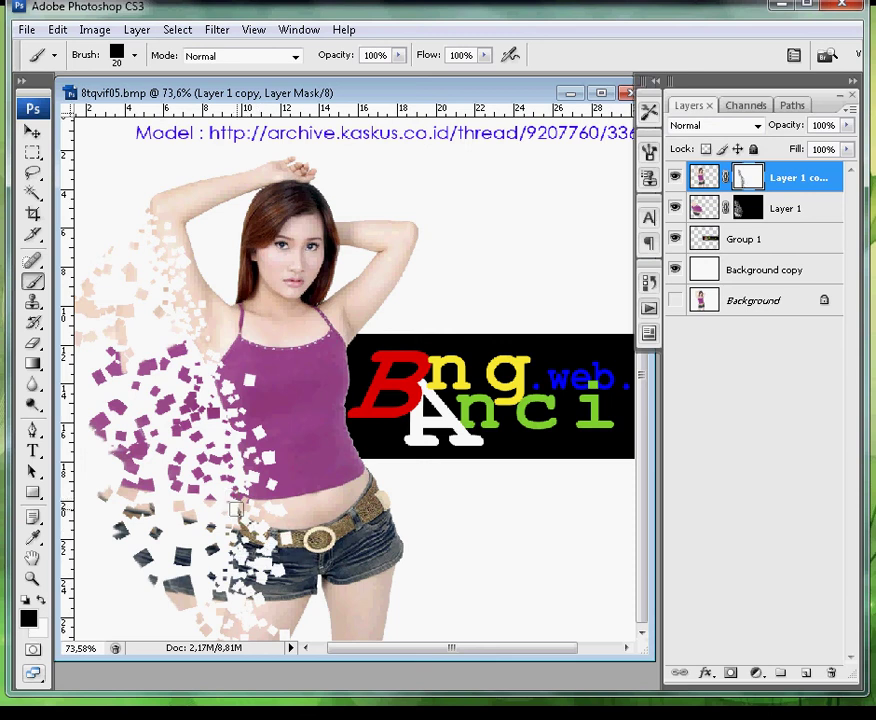
key("bracketleft")
key("bracketright")
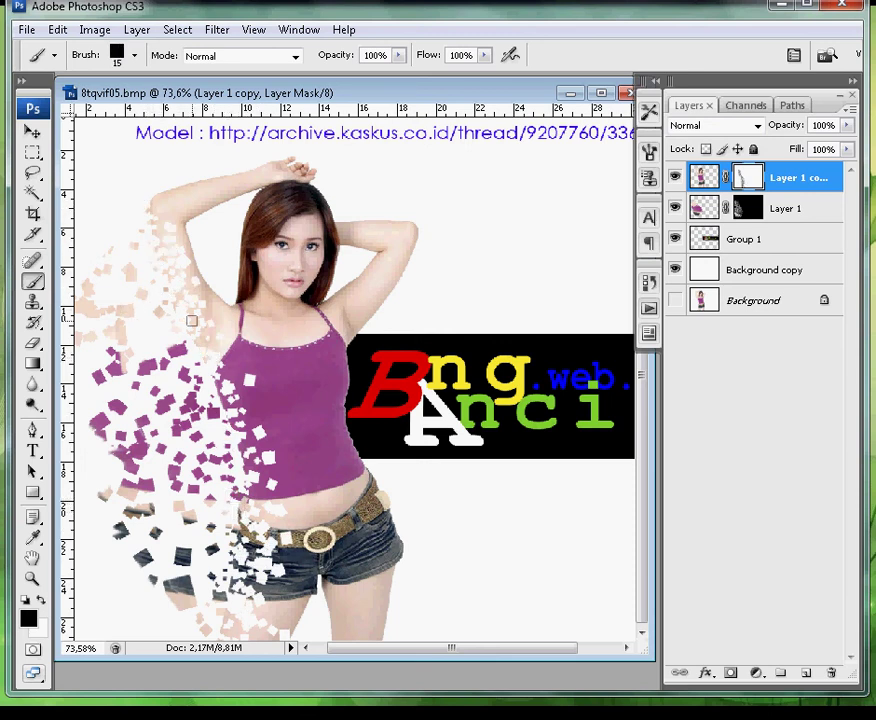
Add square fragments along the tank top's left edge, the shorts and the hip.
scroll(192, 320, "down", 1)
scroll(257, 392, "up", 1)
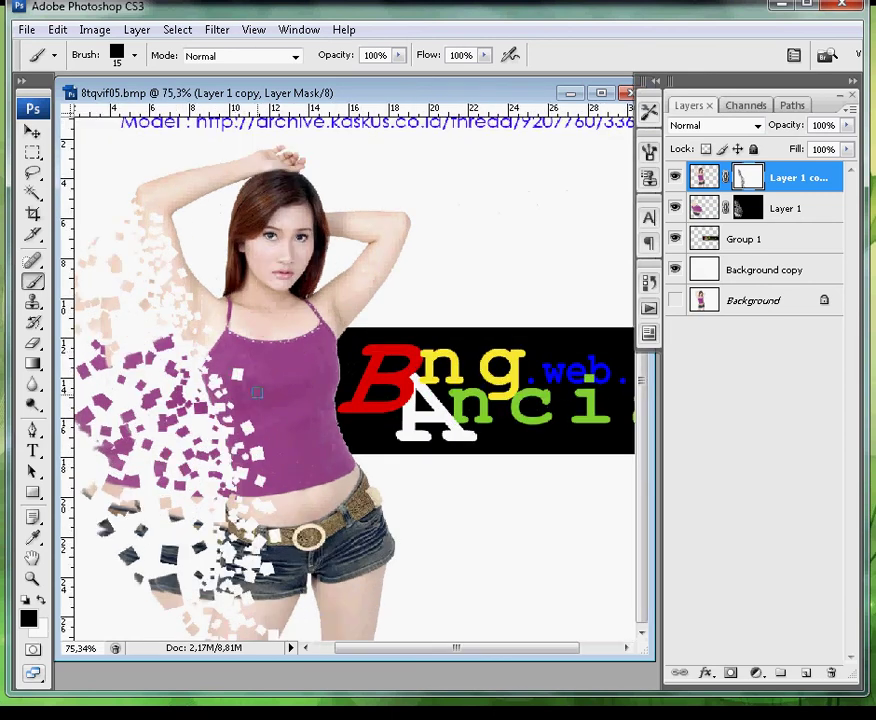
left_click_drag(210, 350, 176, 406)
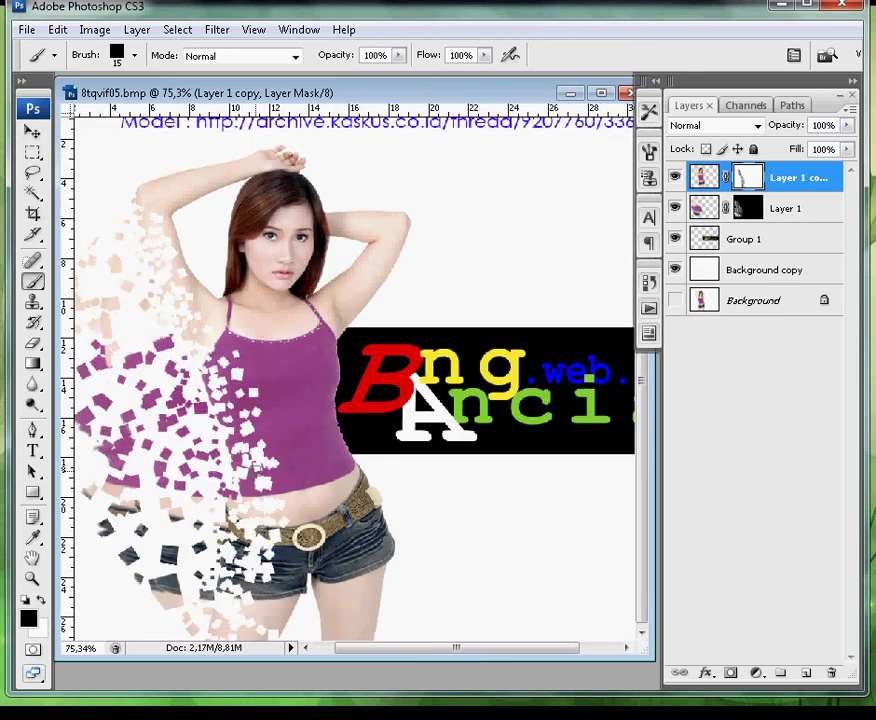
left_click_drag(266, 628, 183, 536)
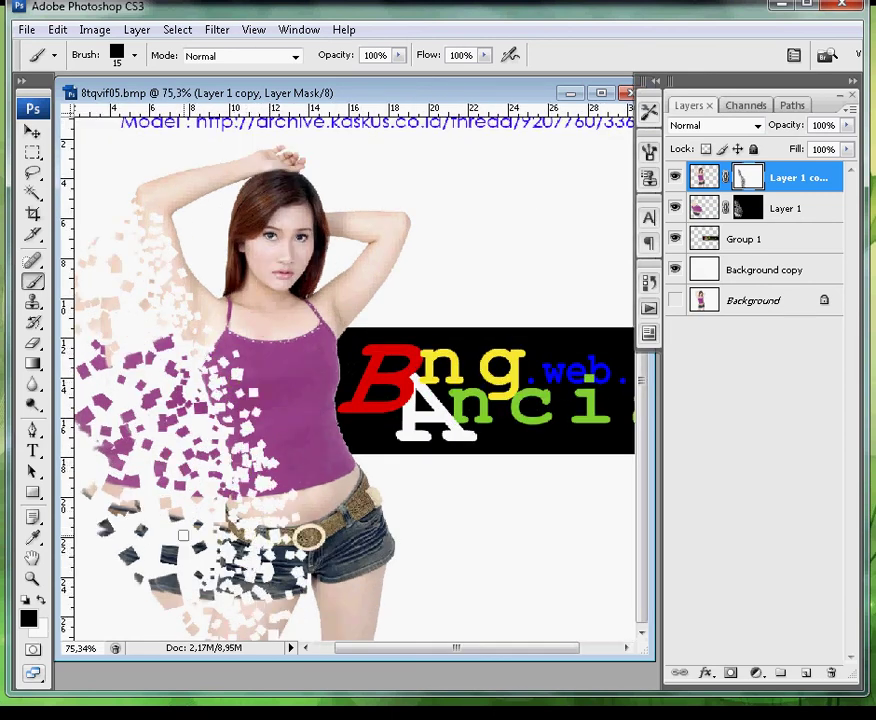
scroll(160, 307, "down", 1)
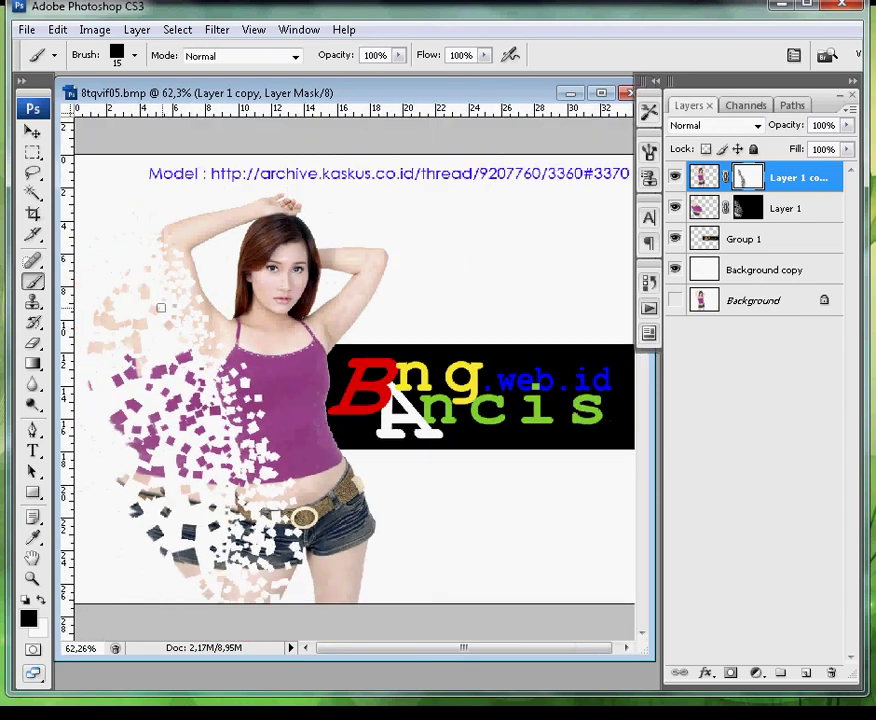
scroll(160, 307, "down", 1)
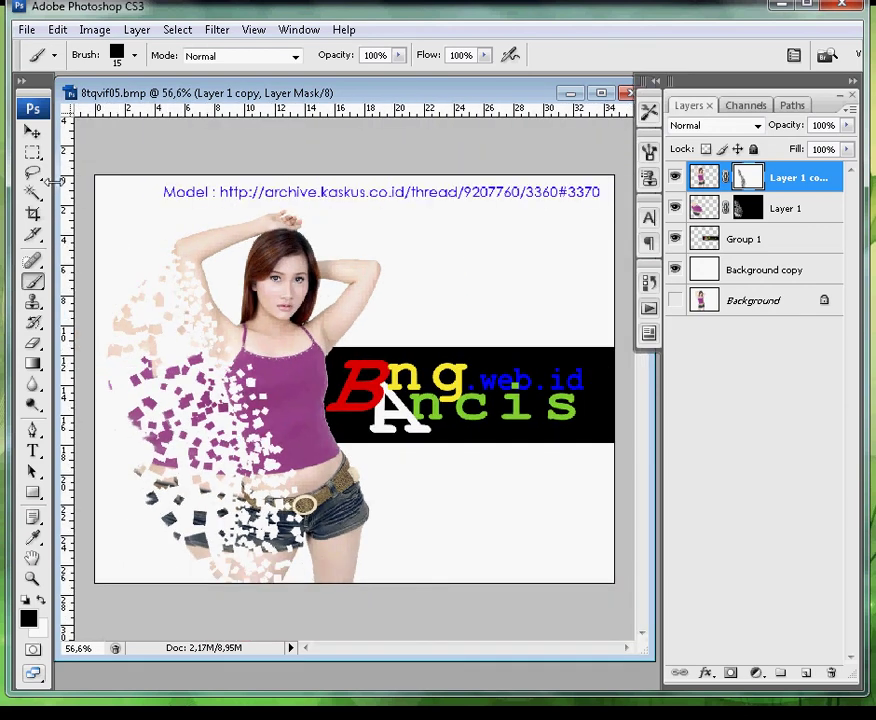
left_click(33, 132)
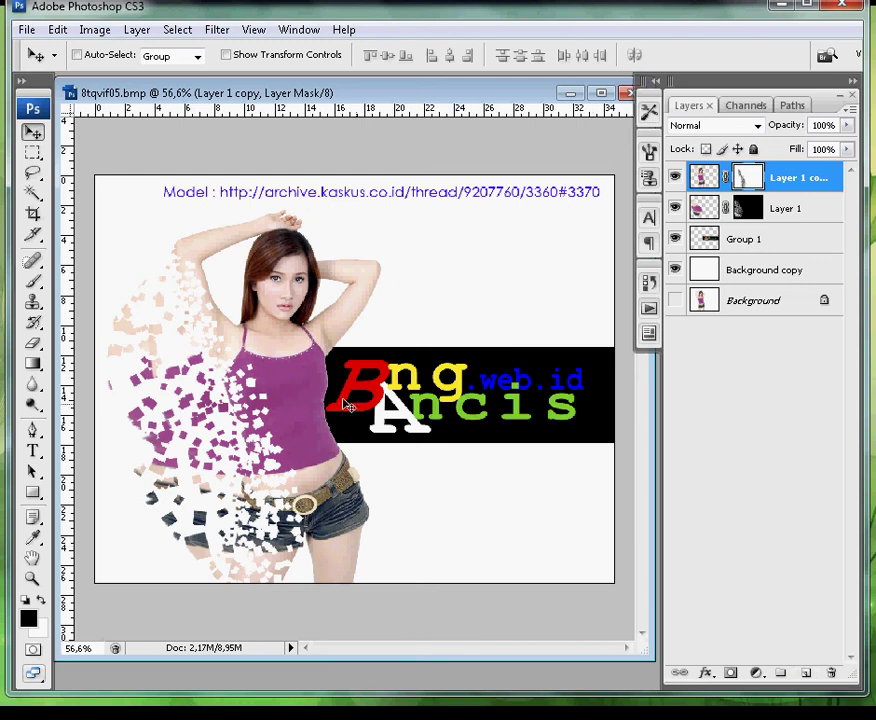
Compare both layers' visibility, select Layer 1's mask, and set white as the painting colour.
scroll(143, 460, "up", 2, "alt")
scroll(145, 460, "up", 1, "alt")
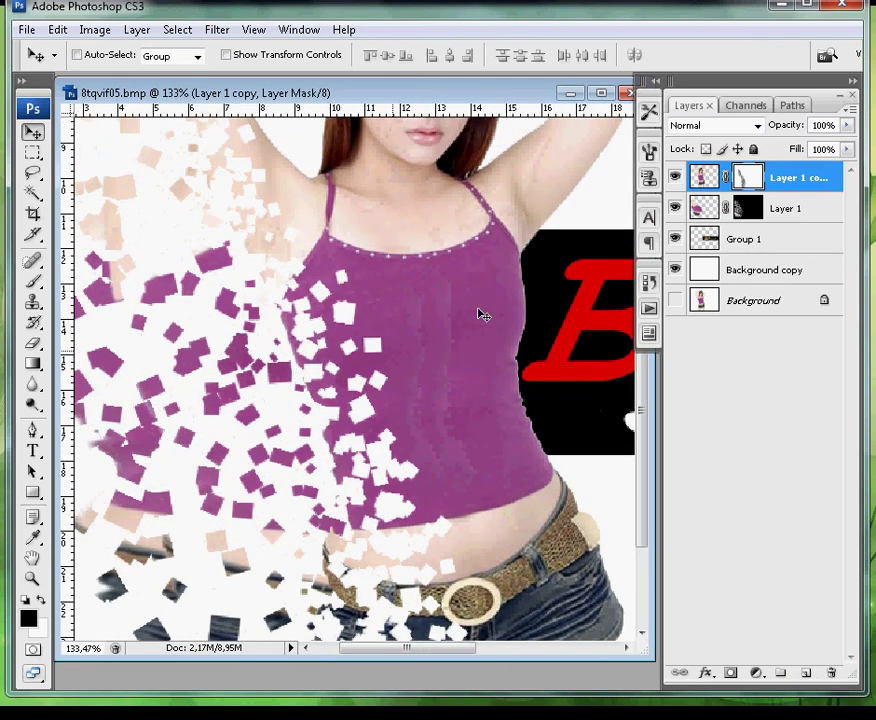
left_click(675, 209)
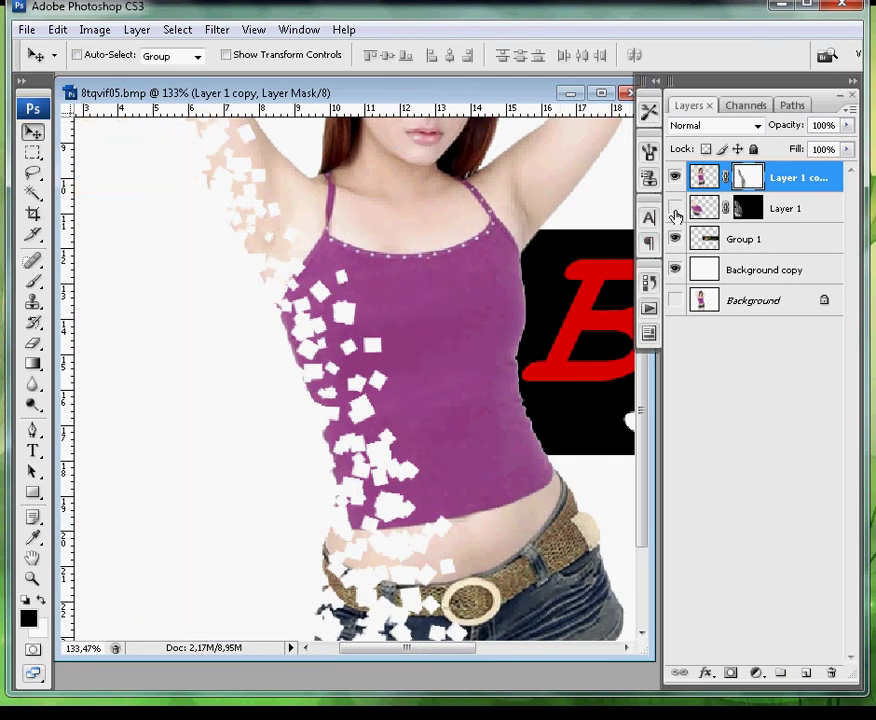
left_click(675, 209)
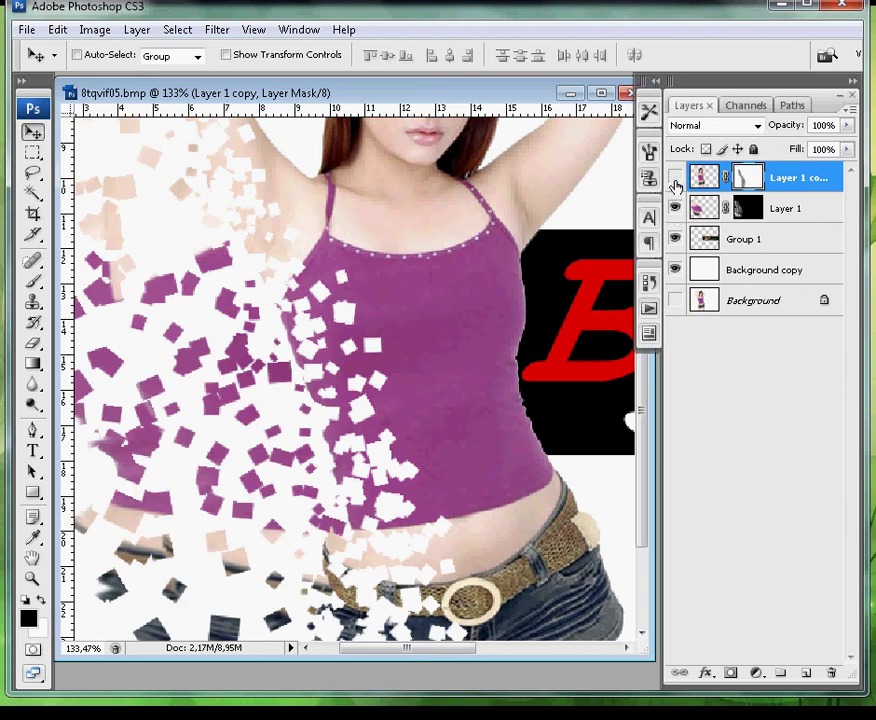
left_click(676, 182)
left_click(676, 180)
double_click(744, 210)
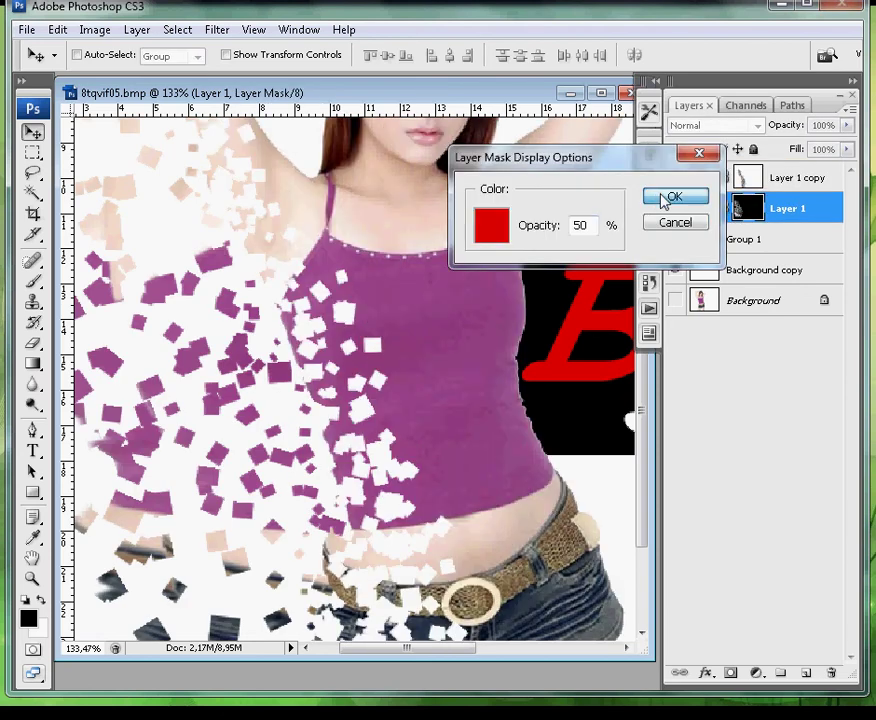
left_click(670, 198)
left_click(44, 599)
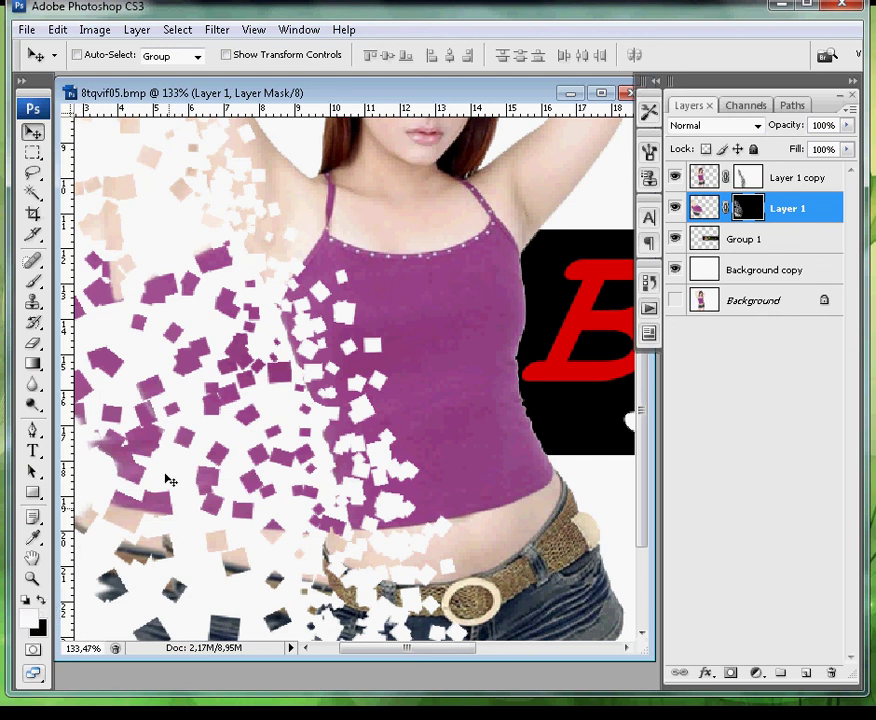
Resize the brush between 10 and 25 px and review Layer 1's mask across the figure.
left_click(33, 281)
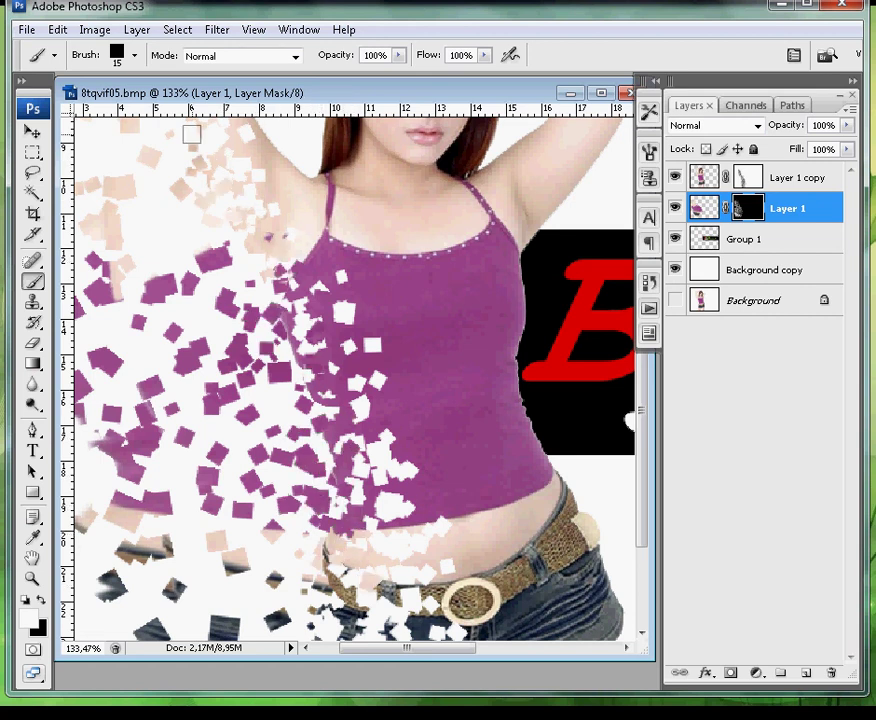
scroll(235, 322, "down", 1)
scroll(219, 227, "down", 2)
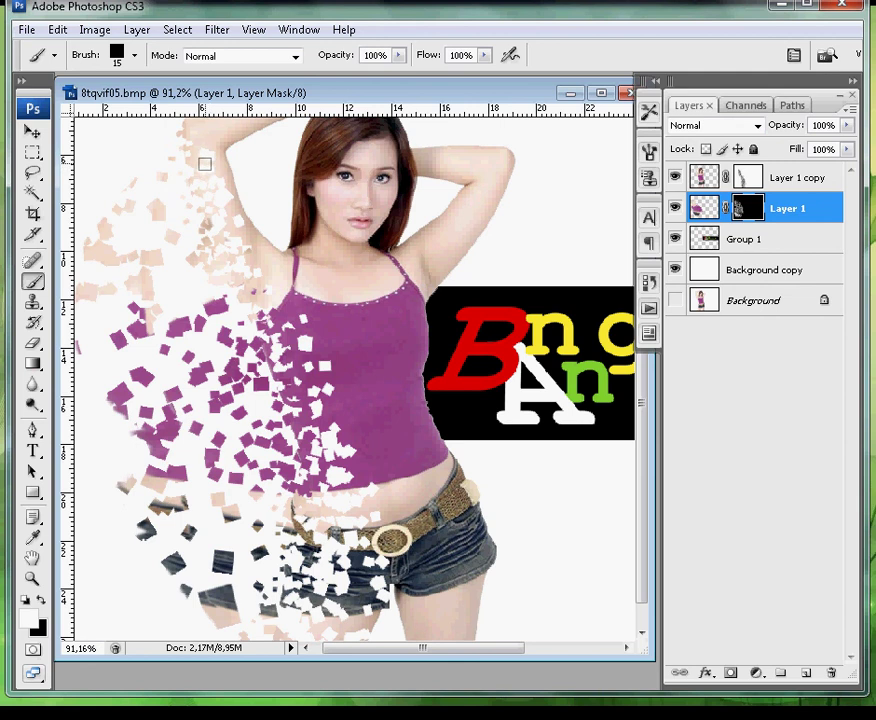
key("bracketleft")
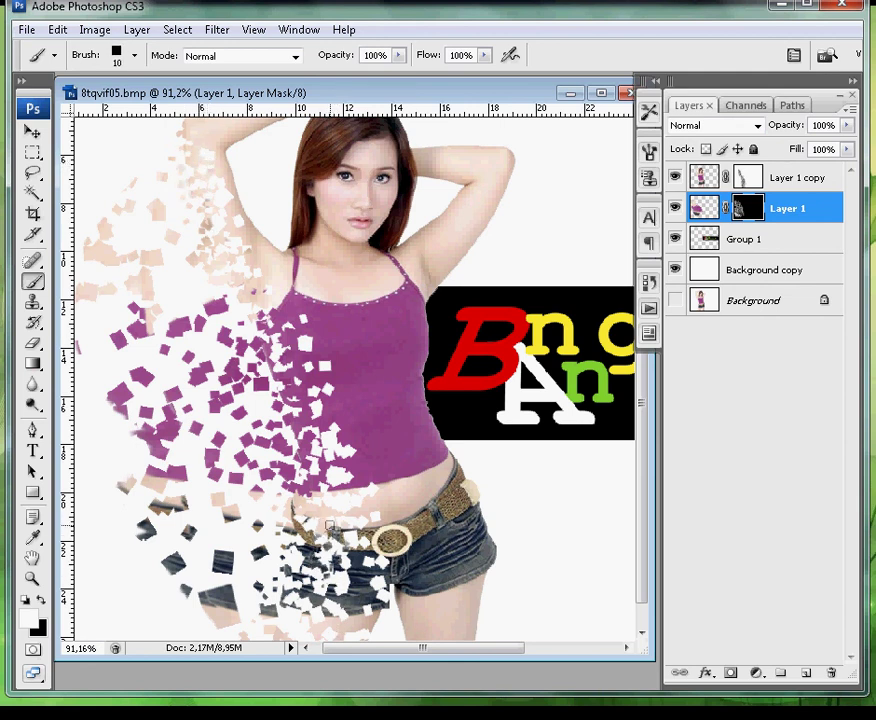
key("bracketright")
key("bracketright")
key("bracketright")
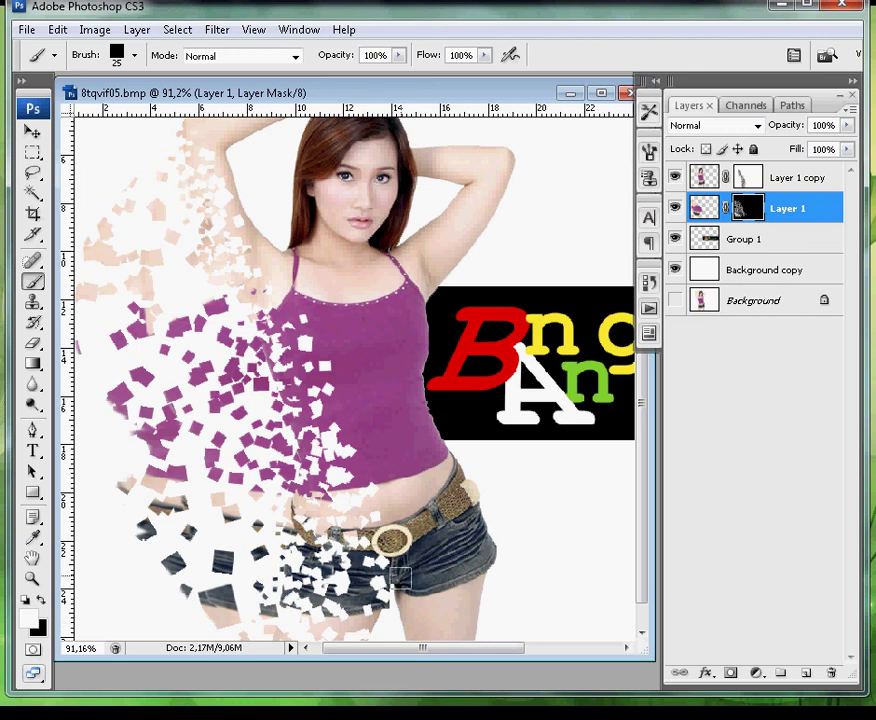
scroll(247, 424, "down", 2)
scroll(247, 424, "down", 1)
scroll(247, 424, "down", 1)
scroll(322, 487, "up", 1)
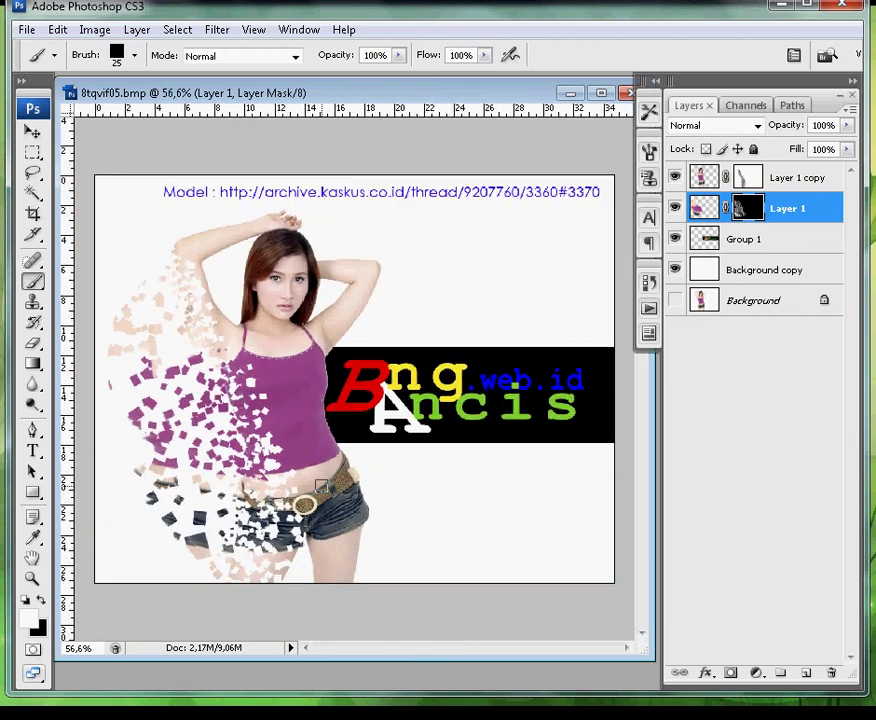
scroll(320, 485, "up", 1)
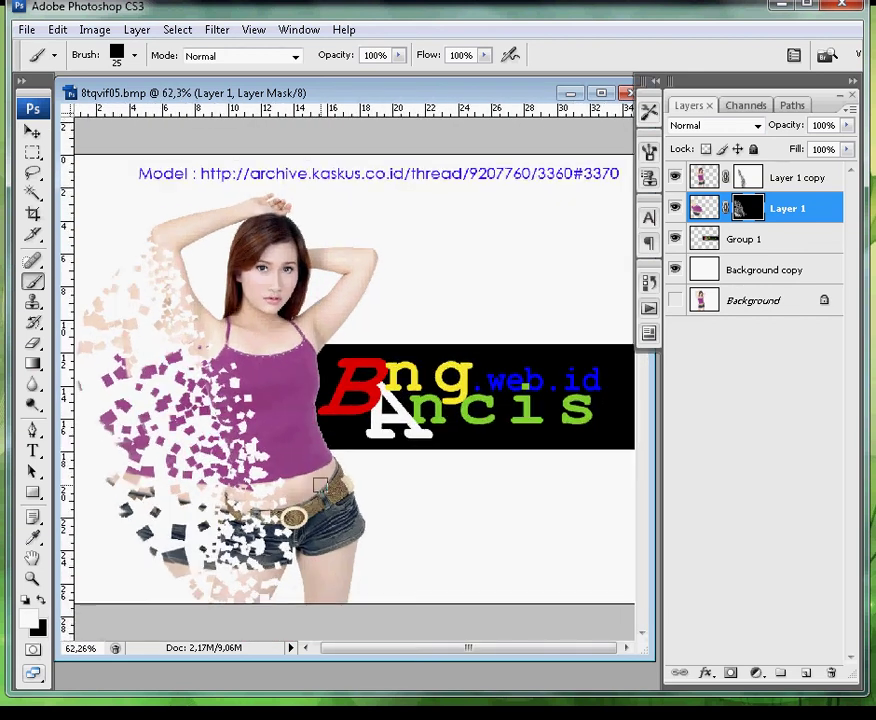
scroll(320, 485, "down", 1)
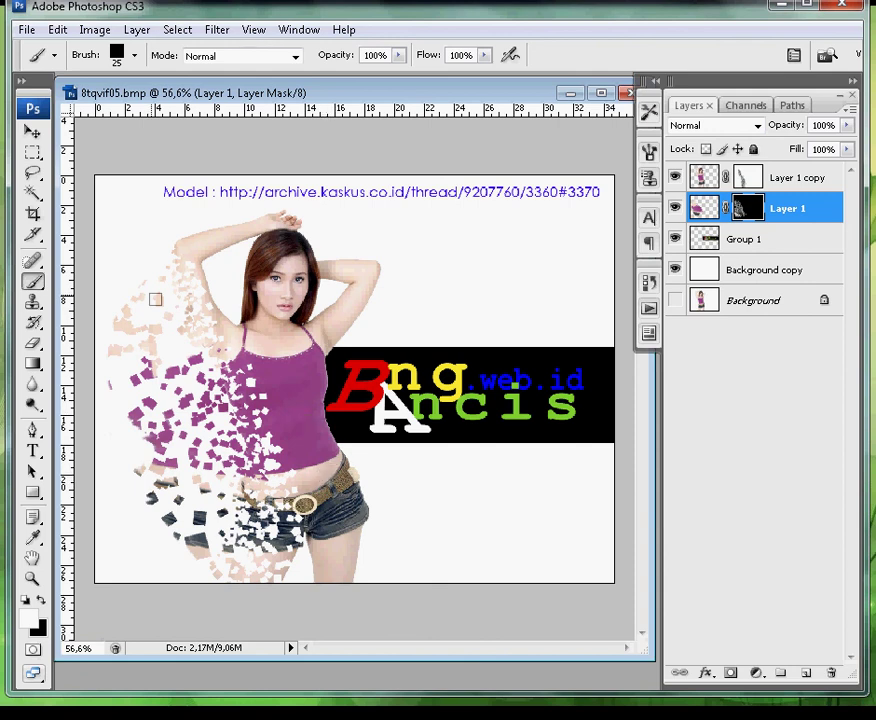
left_click(33, 132)
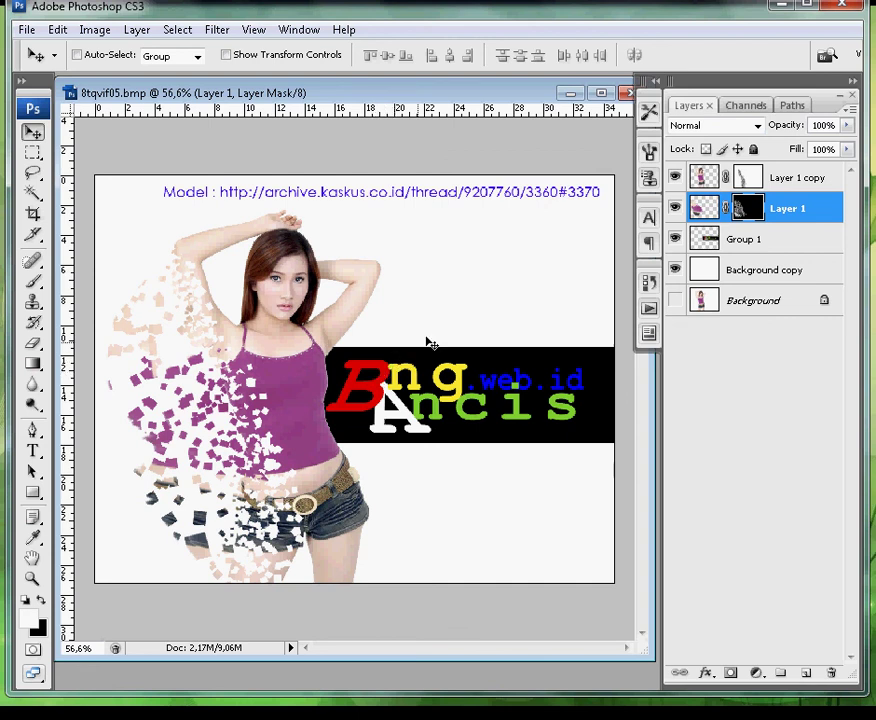
Add 'That's All' text at the upper right and colour it pure red (ff0000).
key("t")
left_click(475, 237)
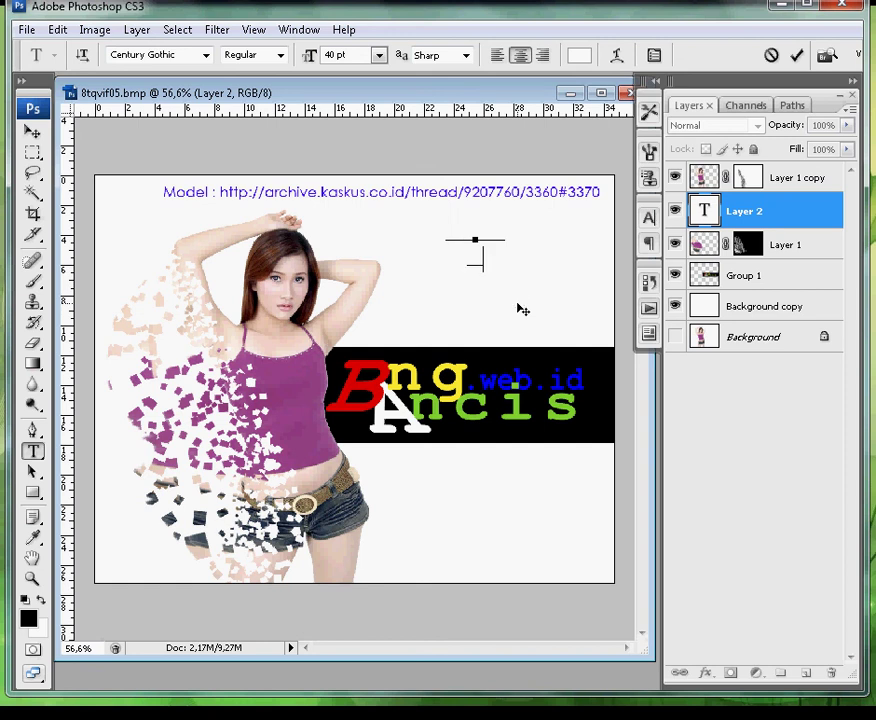
key("ctrl+Return")
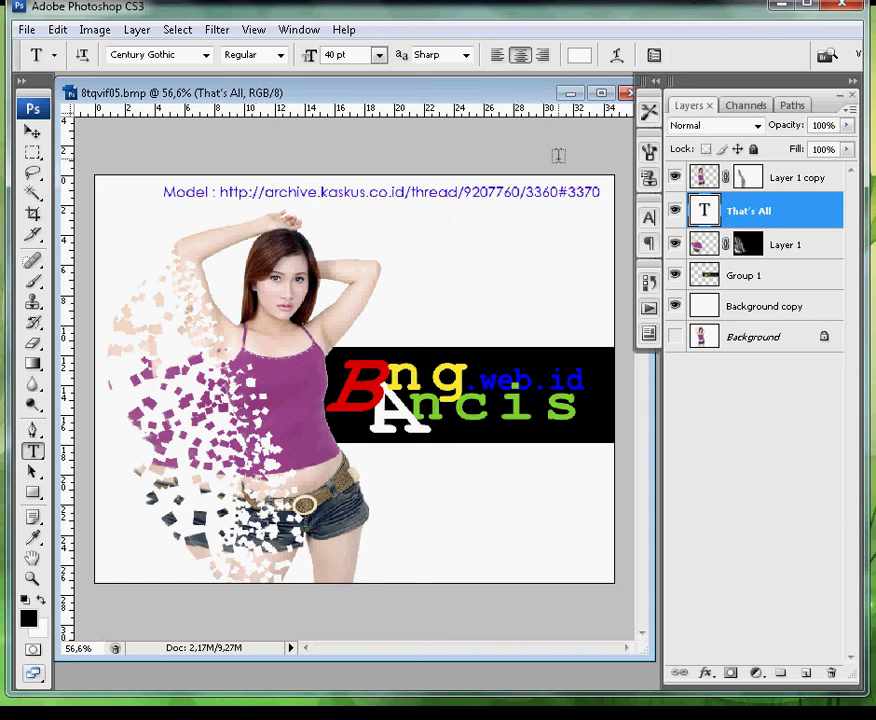
left_click(579, 55)
left_click(347, 351)
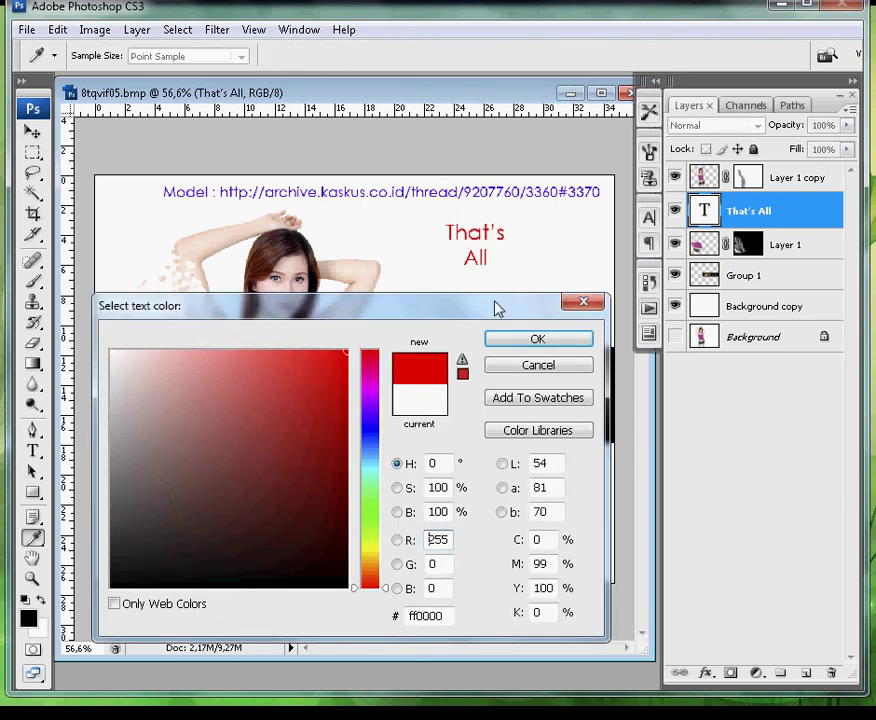
left_click(538, 341)
left_click(34, 133)
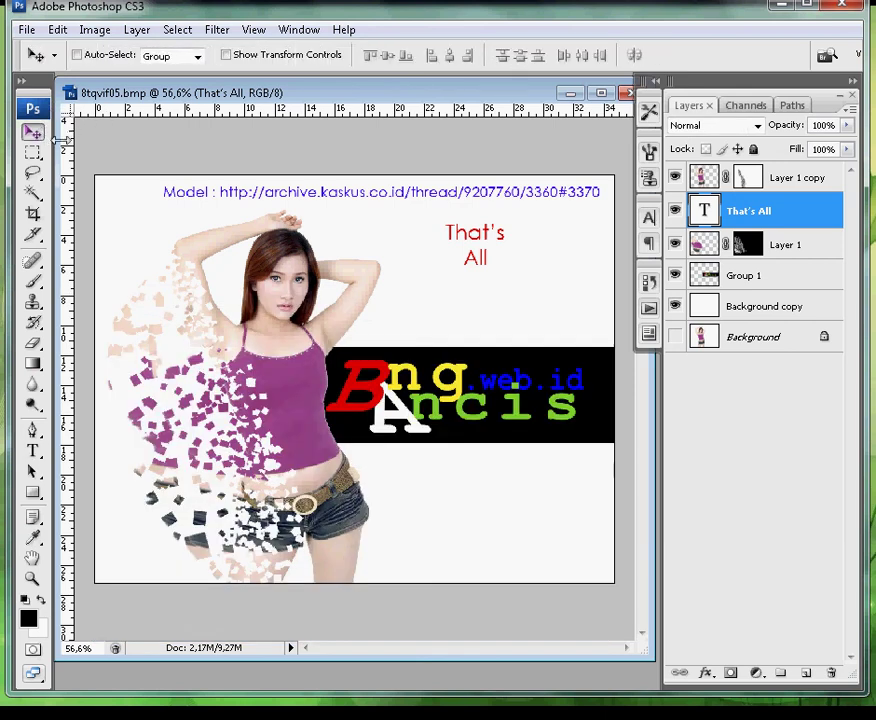
Scale the red That's All text to about 328% and move it just above the logo banner.
key("ctrl+t")
left_click_drag(504, 274, 571, 328)
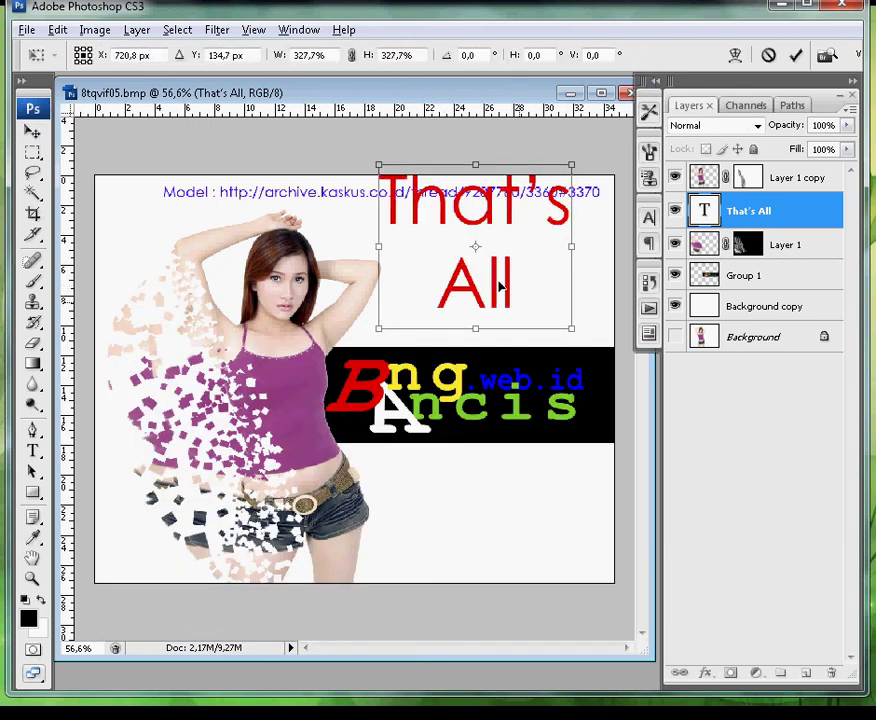
left_click_drag(495, 239, 501, 266)
key("Return")
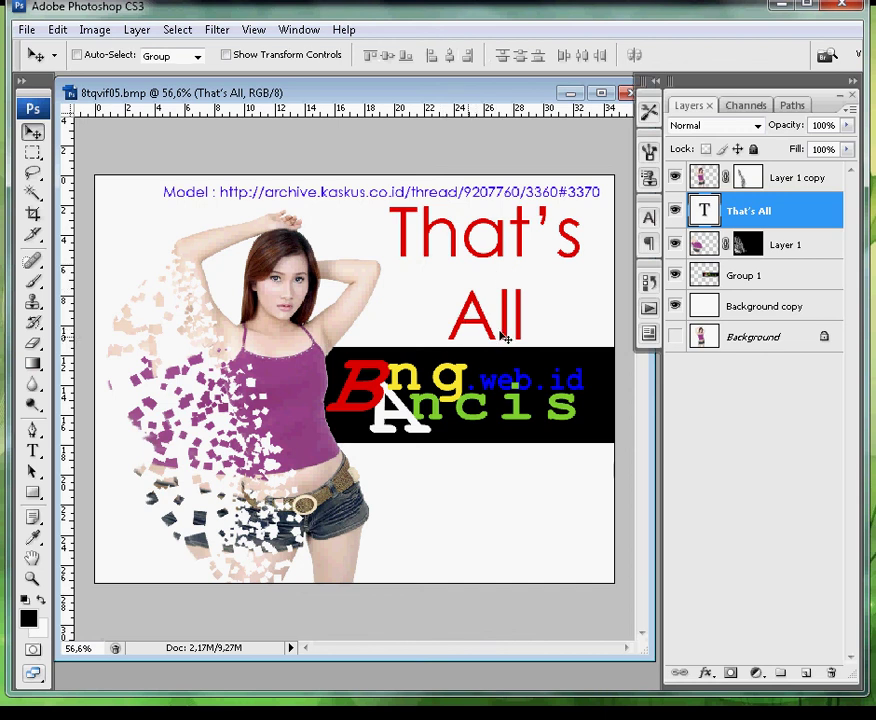
Toggle the That's All text layer's visibility to compare the image with and without it.
left_click(674, 212)
left_click(673, 214)
left_click(673, 214)
left_click(672, 212)
left_click(672, 212)
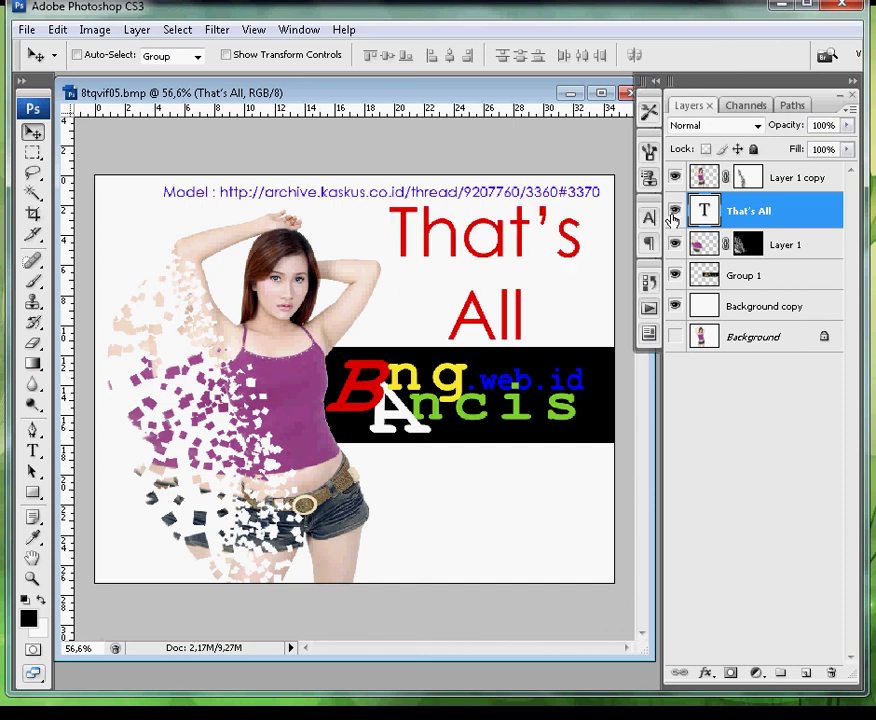